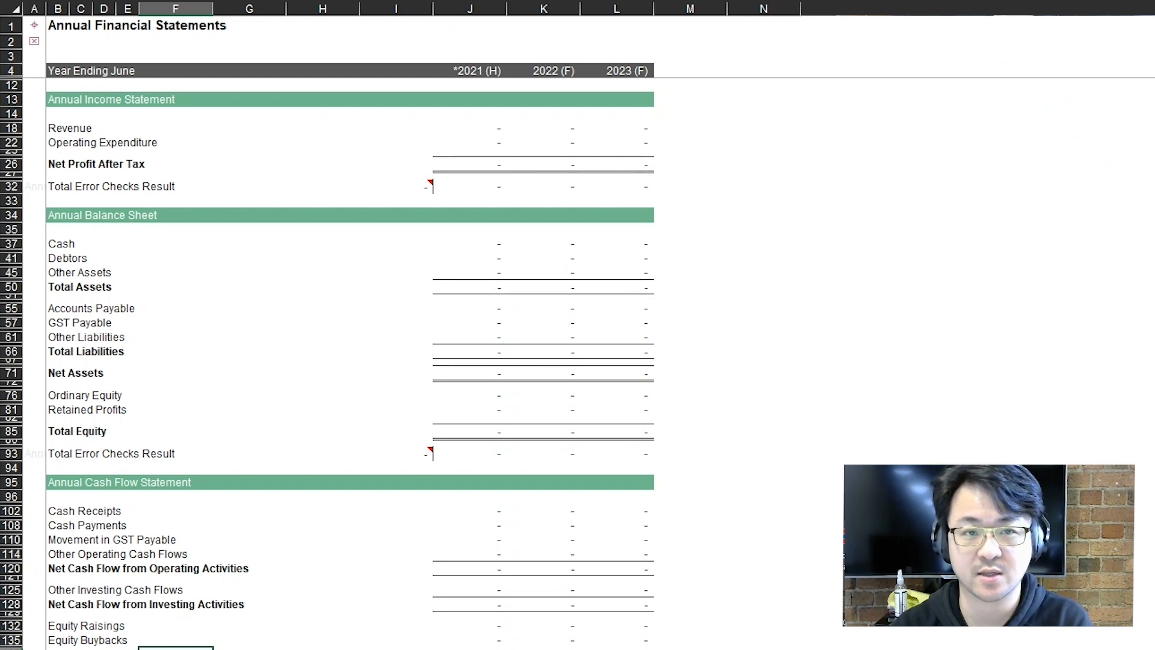
Step: Start inserting modules from the M-HF - Ravit Insights Core Variant Library file
{"action": "left_click", "coordinate": [147, 0]}
{"action": "left_click", "coordinate": [235, 38]}
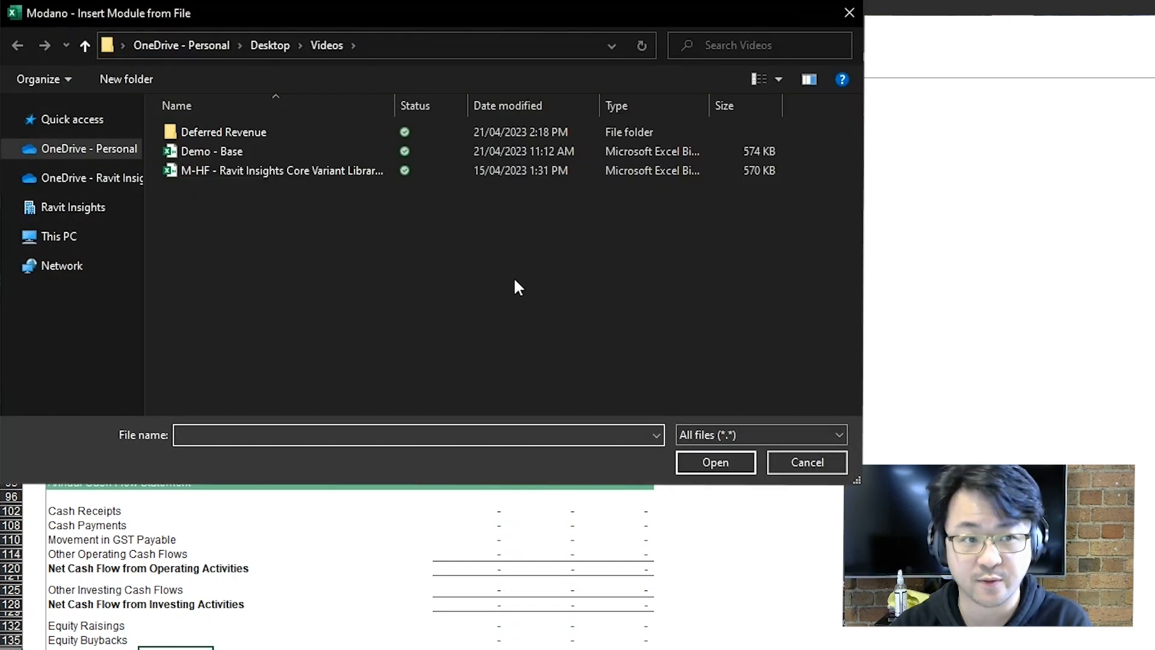
{"action": "double_click", "coordinate": [368, 170]}
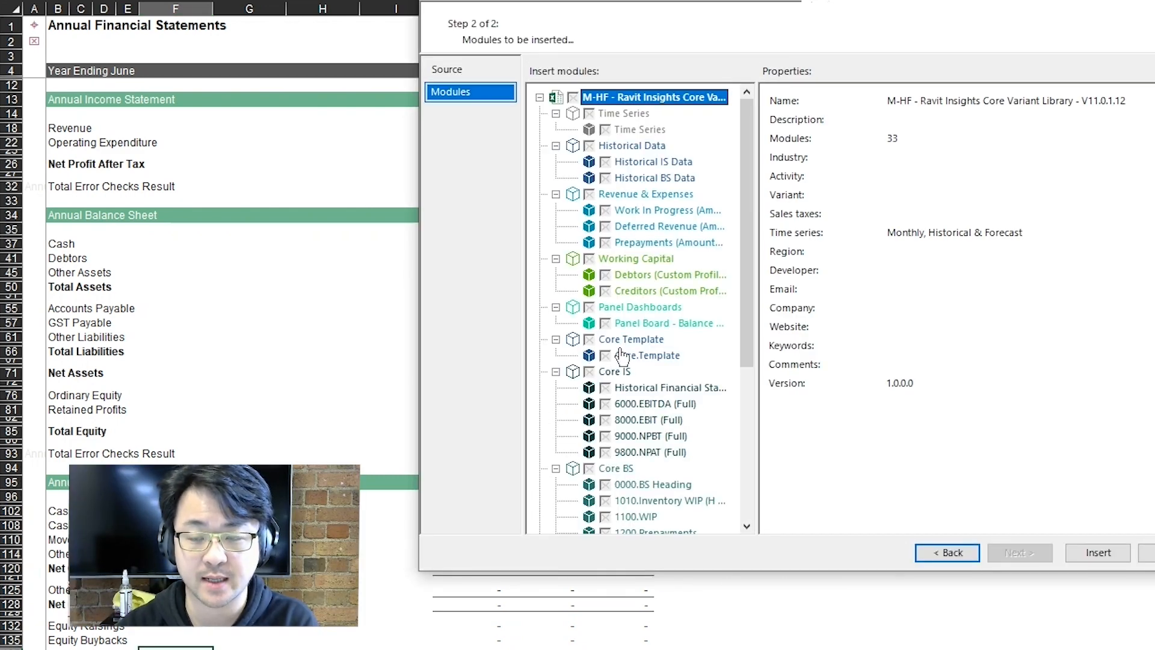
Step: Insert the Prepayments (Amounts, Allocation) module together with the 1200.Prepayments core balance sheet module
{"action": "scroll", "coordinate": [635, 318], "scroll_direction": "down", "scroll_amount": 2}
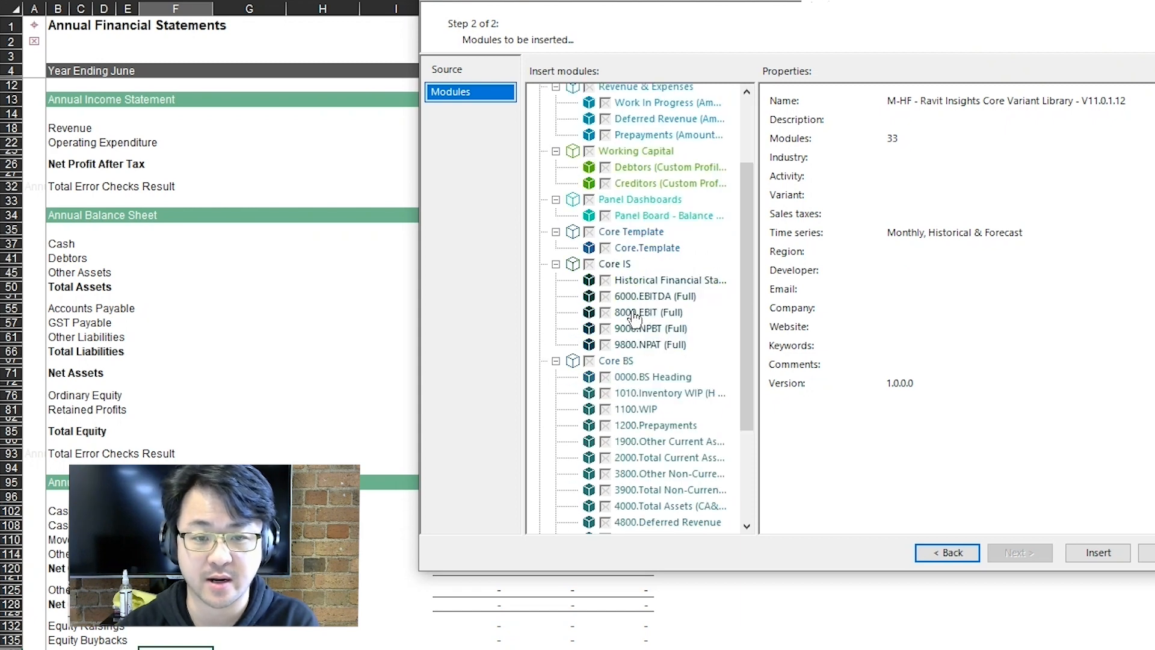
{"action": "scroll", "coordinate": [631, 298], "scroll_direction": "up", "scroll_amount": 2}
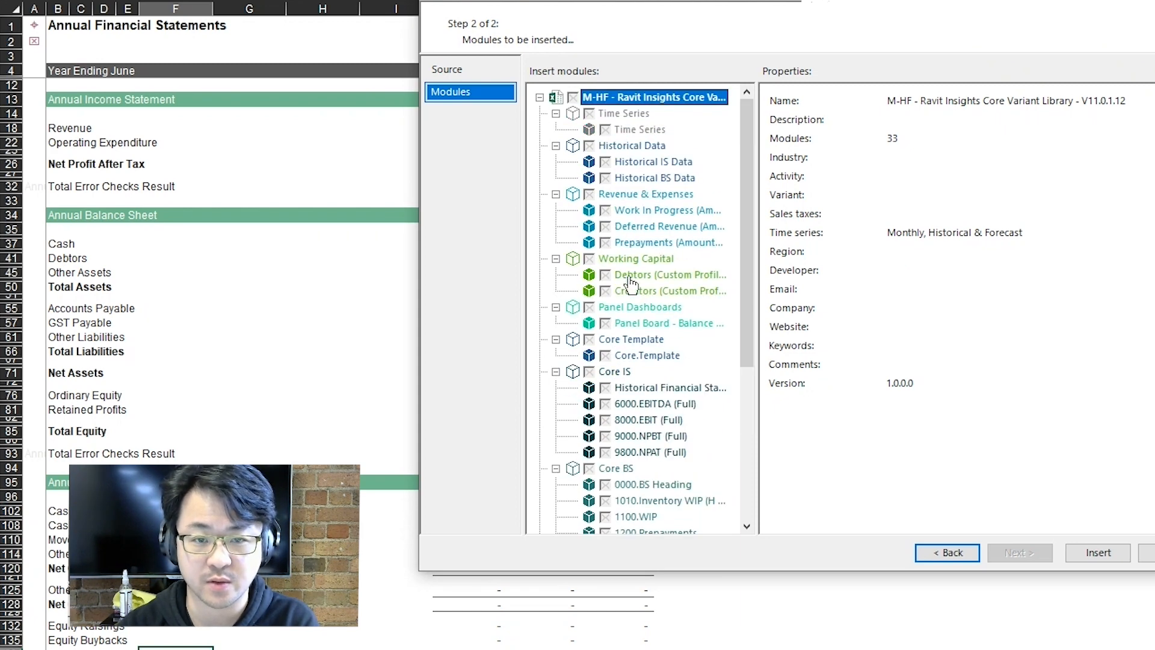
{"action": "left_click", "coordinate": [607, 243]}
{"action": "scroll", "coordinate": [629, 304], "scroll_direction": "down", "scroll_amount": 2}
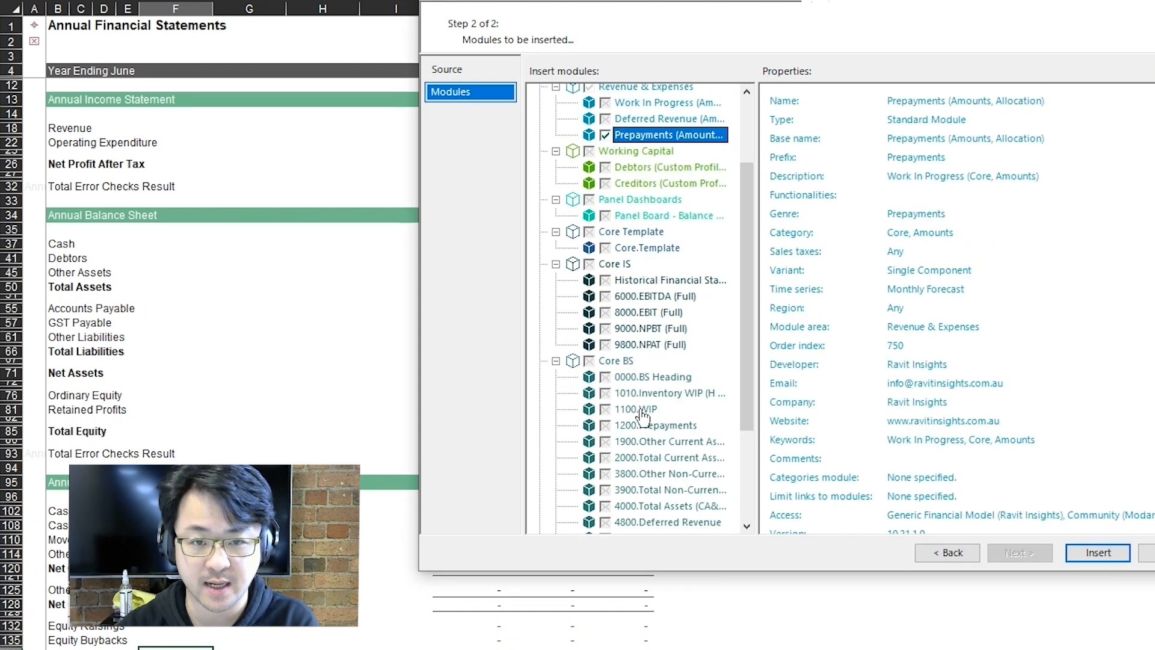
{"action": "scroll", "coordinate": [643, 415], "scroll_direction": "down", "scroll_amount": 3}
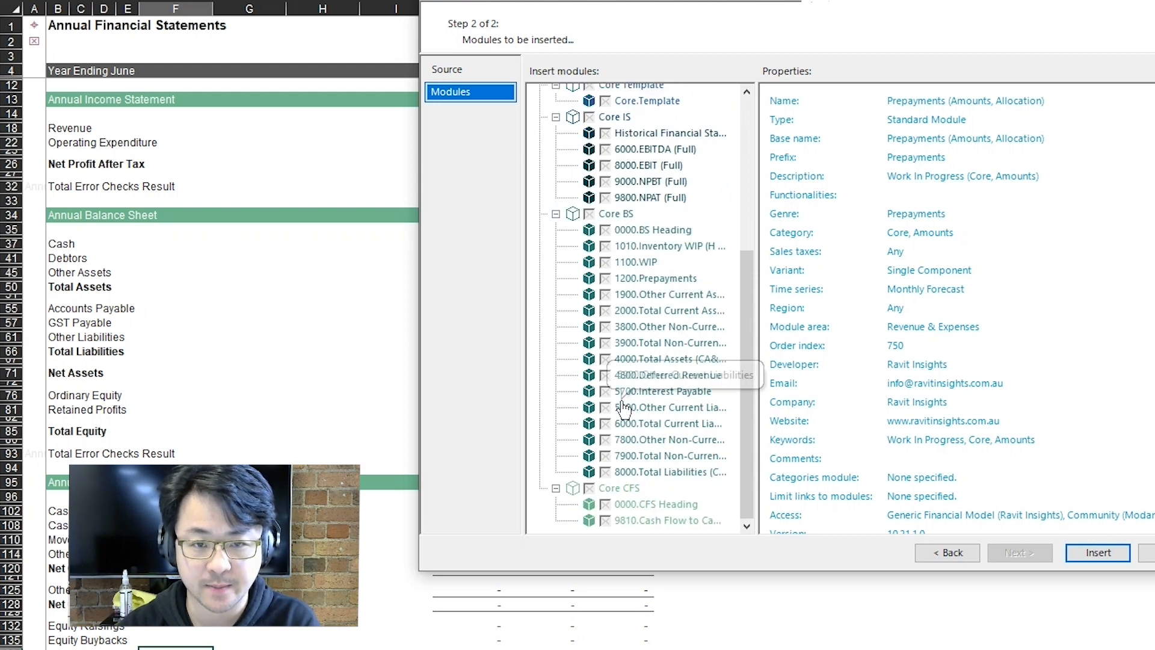
{"action": "left_click", "coordinate": [606, 279]}
{"action": "left_click", "coordinate": [1098, 553]}
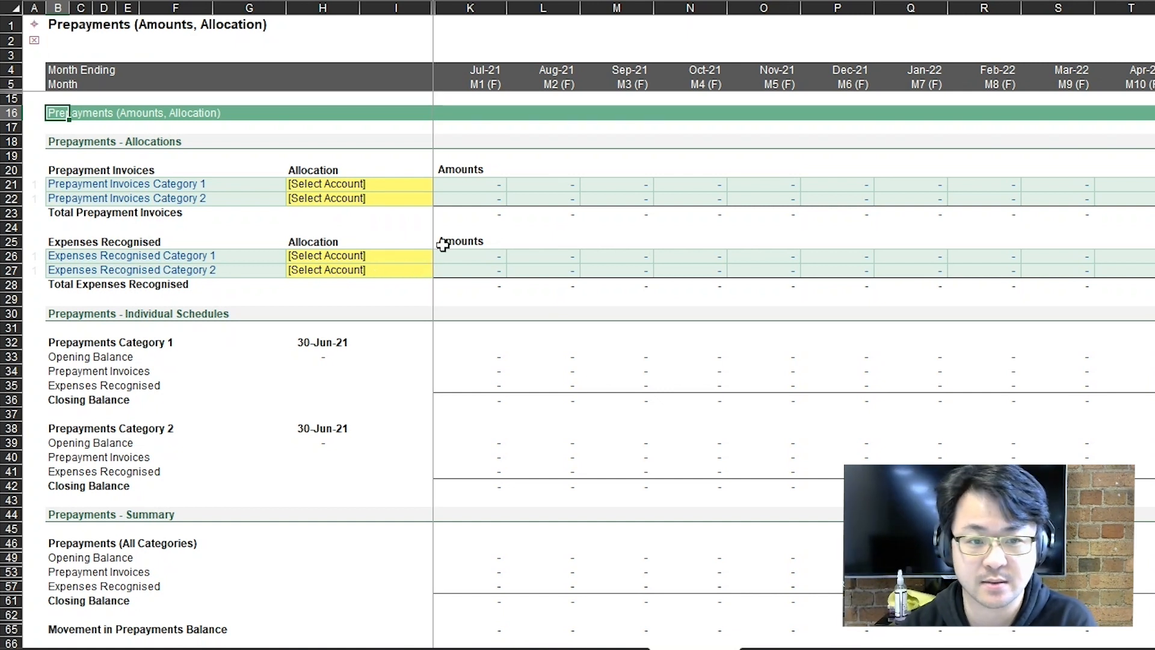
Step: Go to the Monthly Financial Statements sheet and examine the statement lines from Jun-21 onwards
{"action": "left_click", "coordinate": [556, 182]}
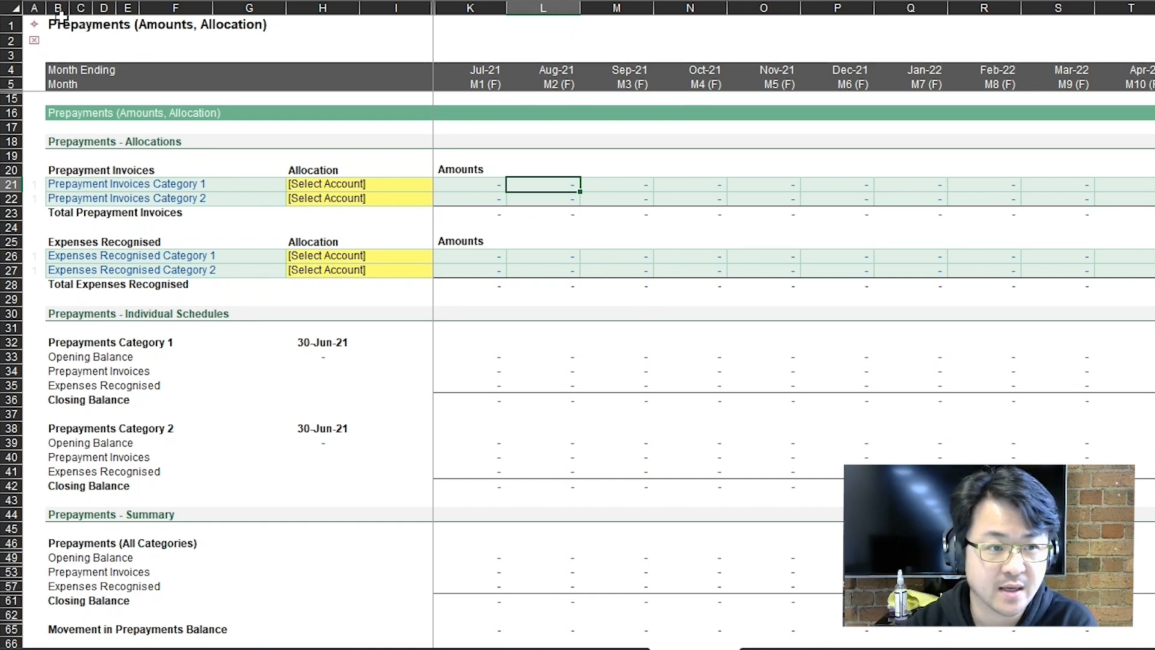
{"action": "left_click", "coordinate": [35, 24]}
{"action": "left_click", "coordinate": [157, 530]}
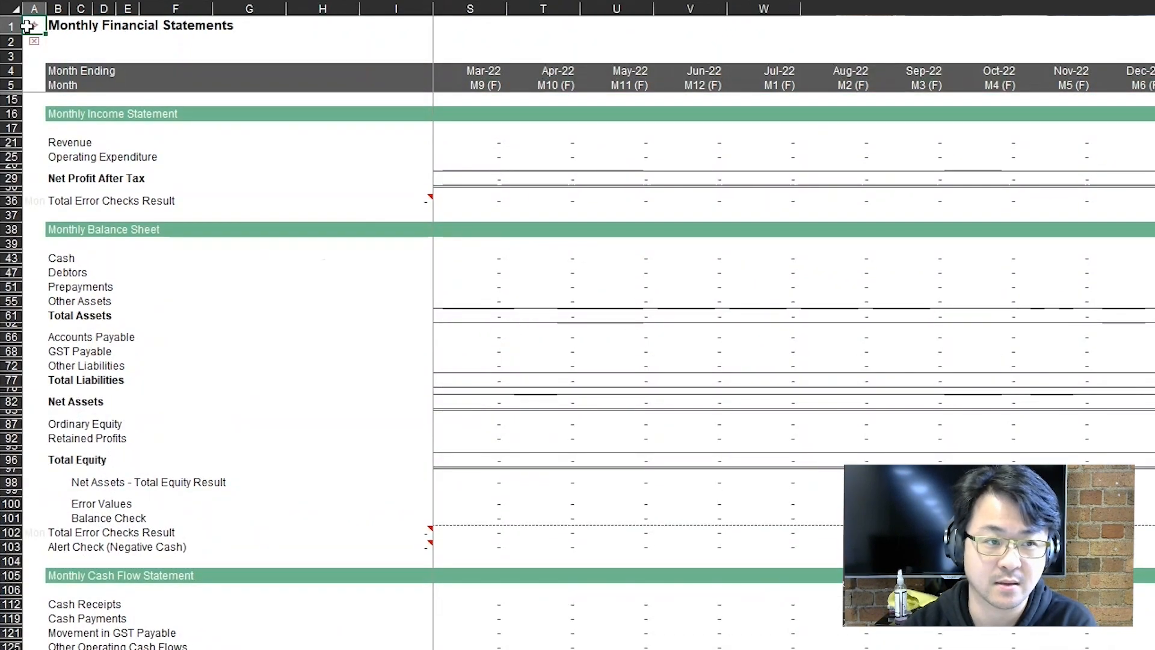
{"action": "left_click", "coordinate": [3, 8]}
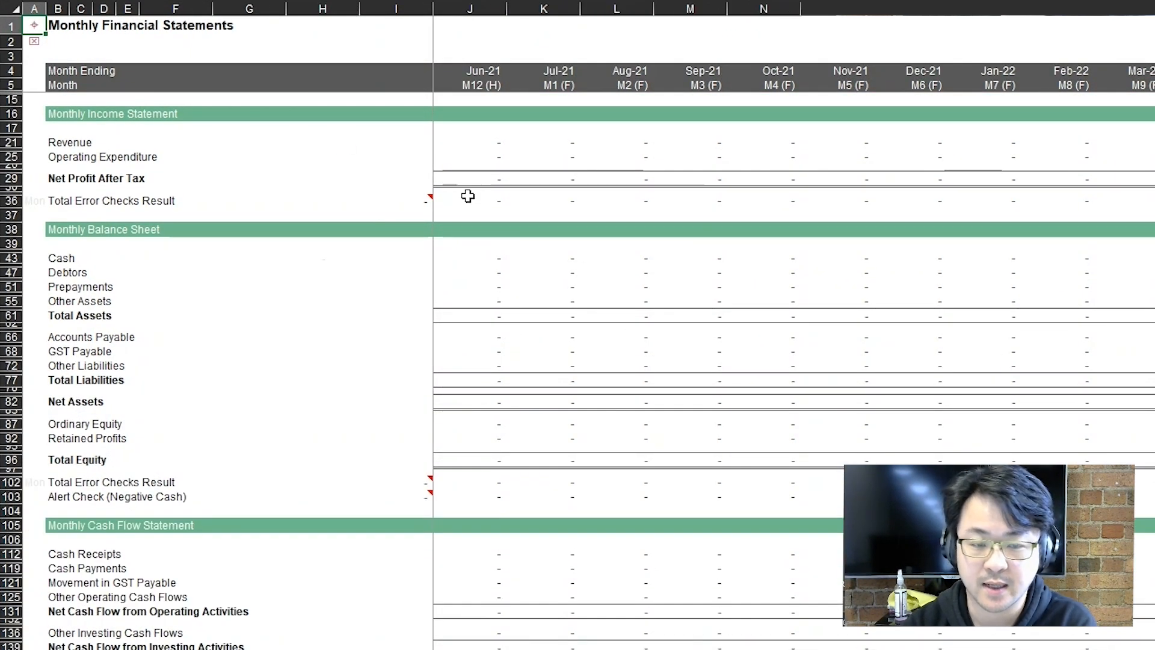
{"action": "scroll", "coordinate": [465, 210], "scroll_direction": "right", "scroll_amount": 1}
{"action": "scroll", "coordinate": [566, 291], "scroll_direction": "left", "scroll_amount": 1}
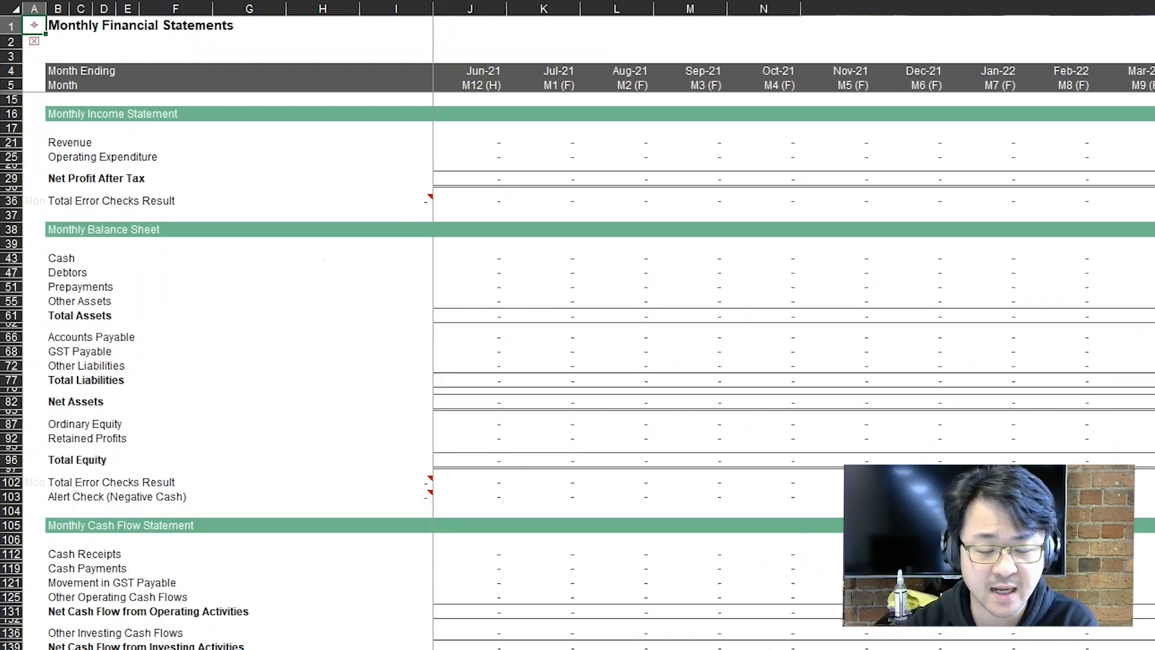
Step: On the Historical Data sheet, rename Operating Expenditure Category 1 to Insurance in Historical IS Data - Transform, and collapse that section
{"action": "key", "text": "ctrl+Page_Up"}
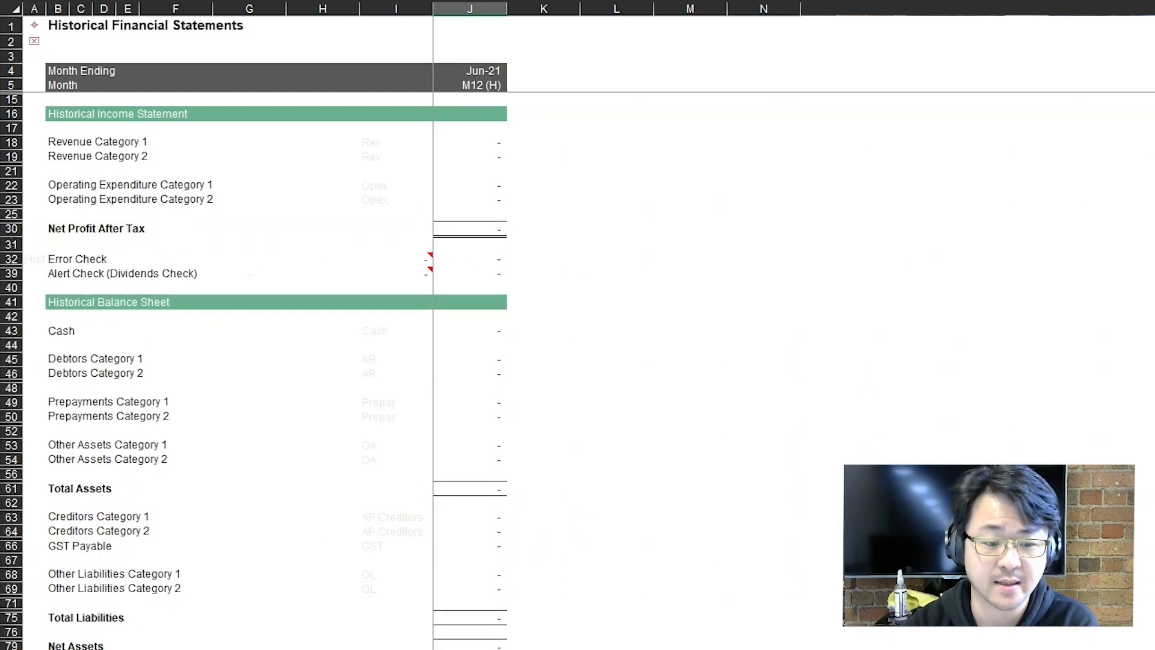
{"action": "key", "text": "ctrl+Page_Up"}
{"action": "scroll", "coordinate": [78, 469], "scroll_direction": "down", "scroll_amount": 2}
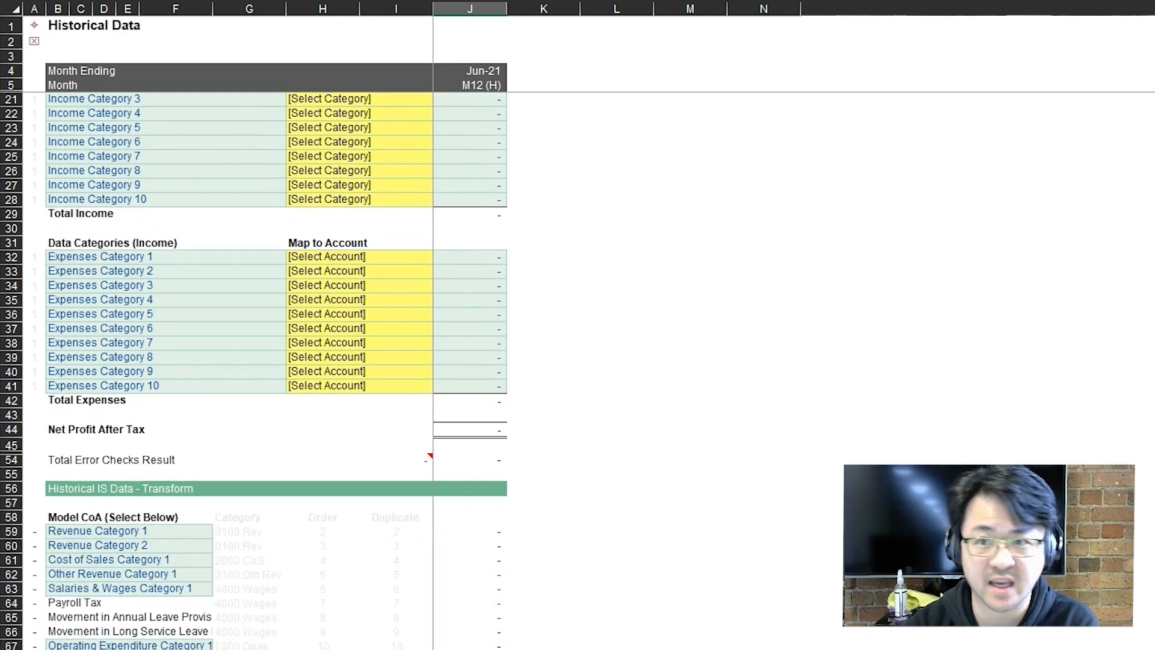
{"action": "scroll", "coordinate": [66, 474], "scroll_direction": "down", "scroll_amount": 3}
{"action": "left_click", "coordinate": [87, 547]}
{"action": "key", "text": "BackSpace"}
{"action": "type", "text": "Insurance"}
{"action": "key", "text": "Return"}
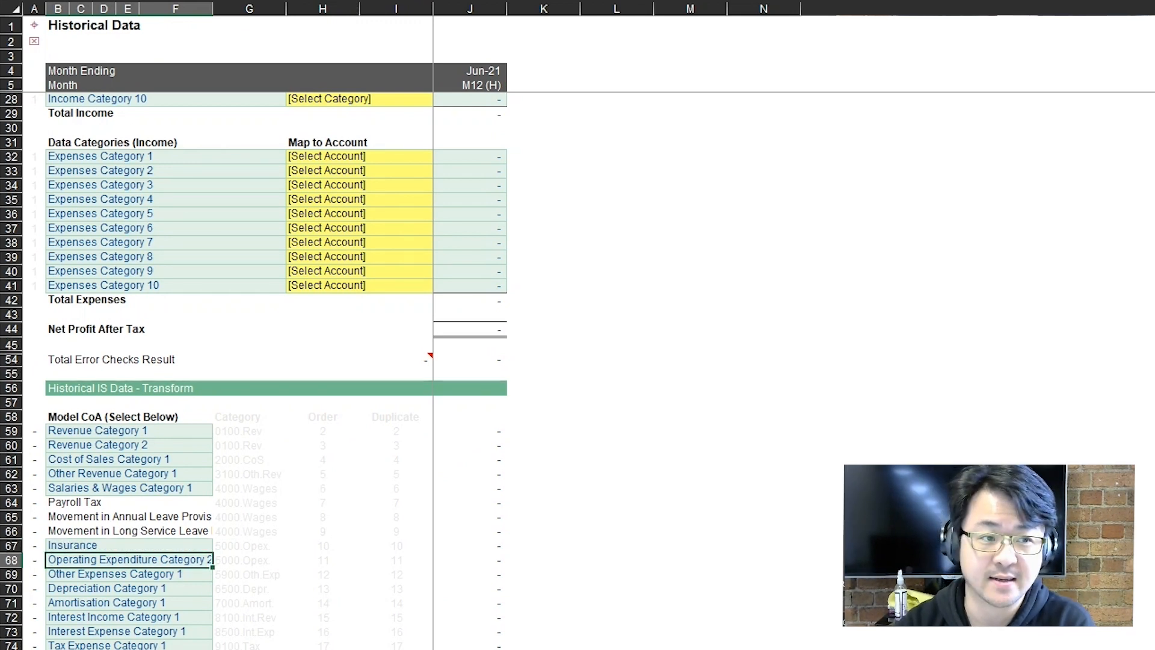
{"action": "left_click", "coordinate": [1, 388]}
{"action": "scroll", "coordinate": [421, 360], "scroll_direction": "up", "scroll_amount": 4}
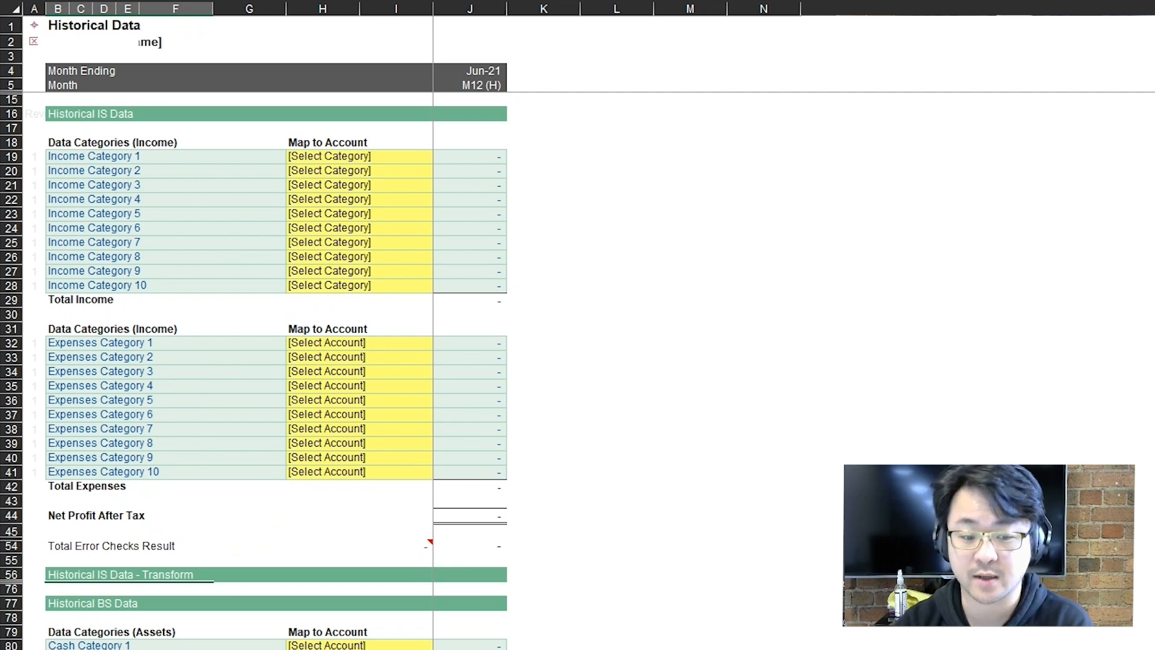
Step: Return to the Prepayments (Amounts, Allocation) sheet and rename Prepayment Invoices Category 1 to Insurance
{"action": "key", "text": "ctrl+Page_Down"}
{"action": "key", "text": "ctrl+Page_Down"}
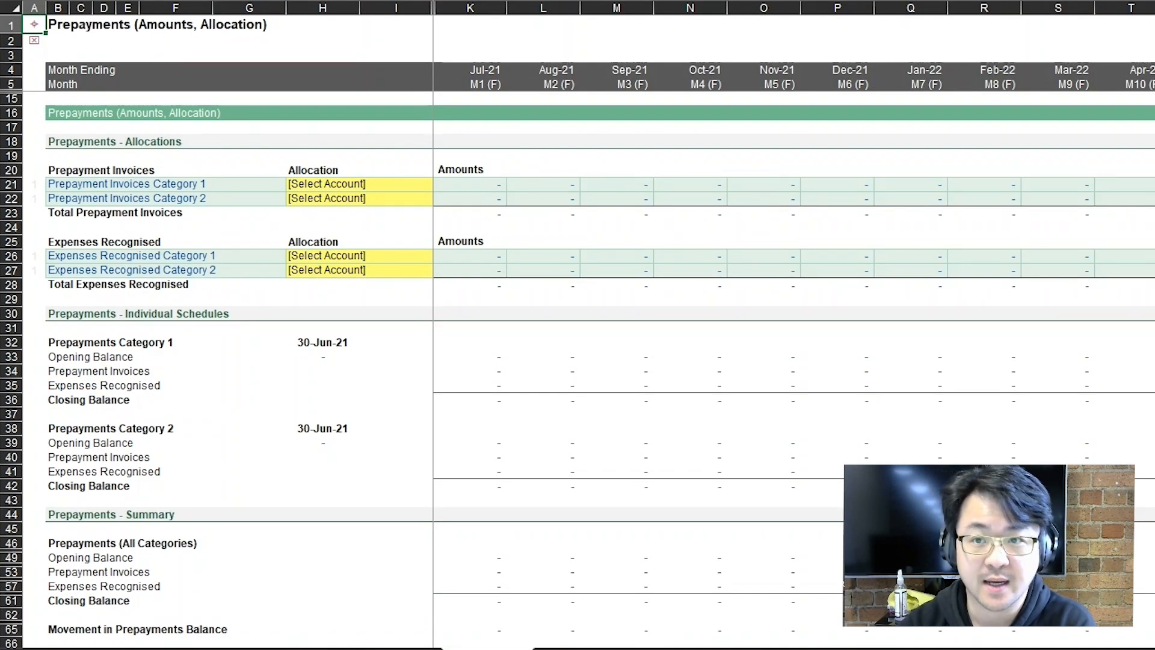
{"action": "left_click", "coordinate": [340, 188]}
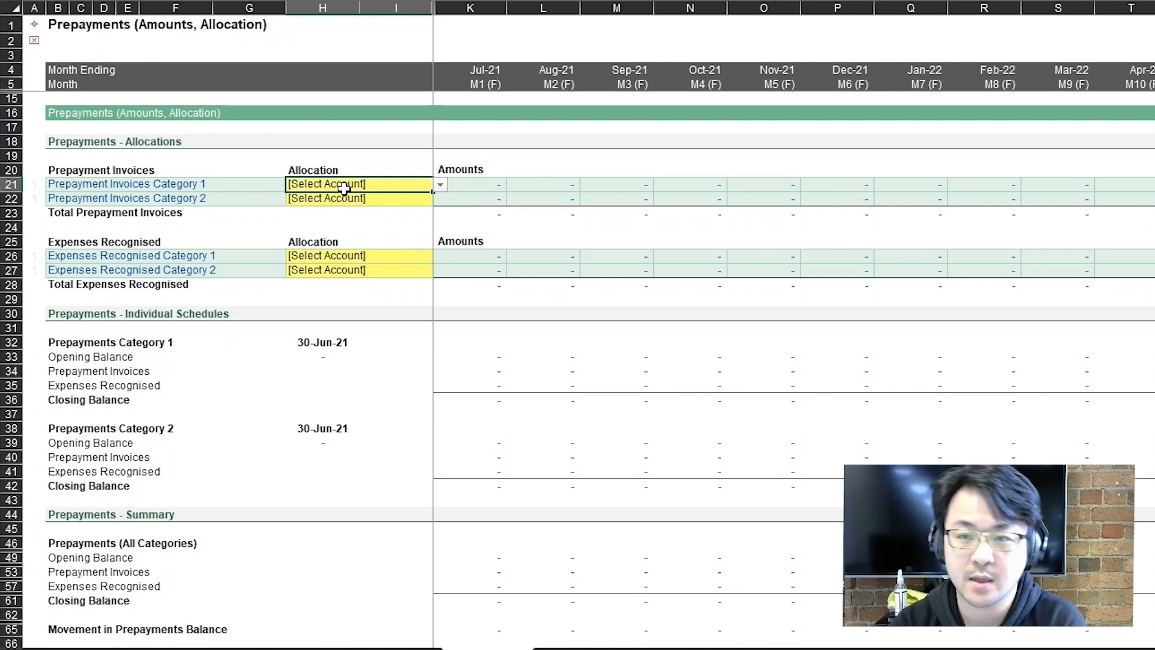
{"action": "key", "text": "alt+Down"}
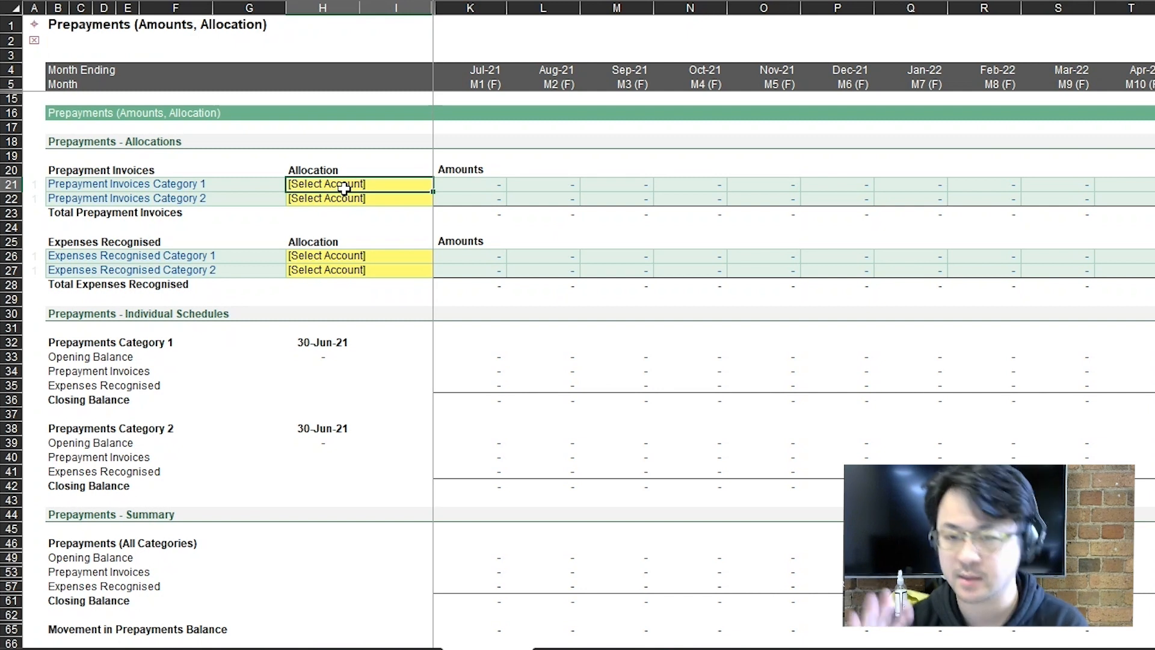
{"action": "left_click", "coordinate": [233, 185]}
{"action": "type", "text": "Insurance"}
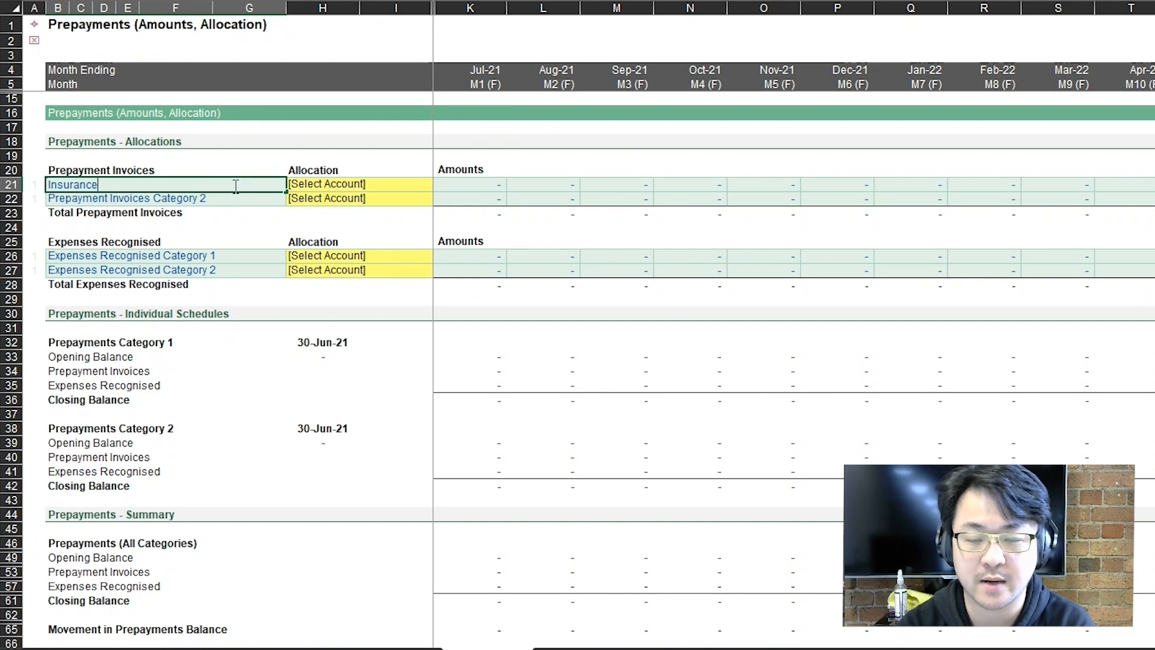
{"action": "type", "text": " P"}
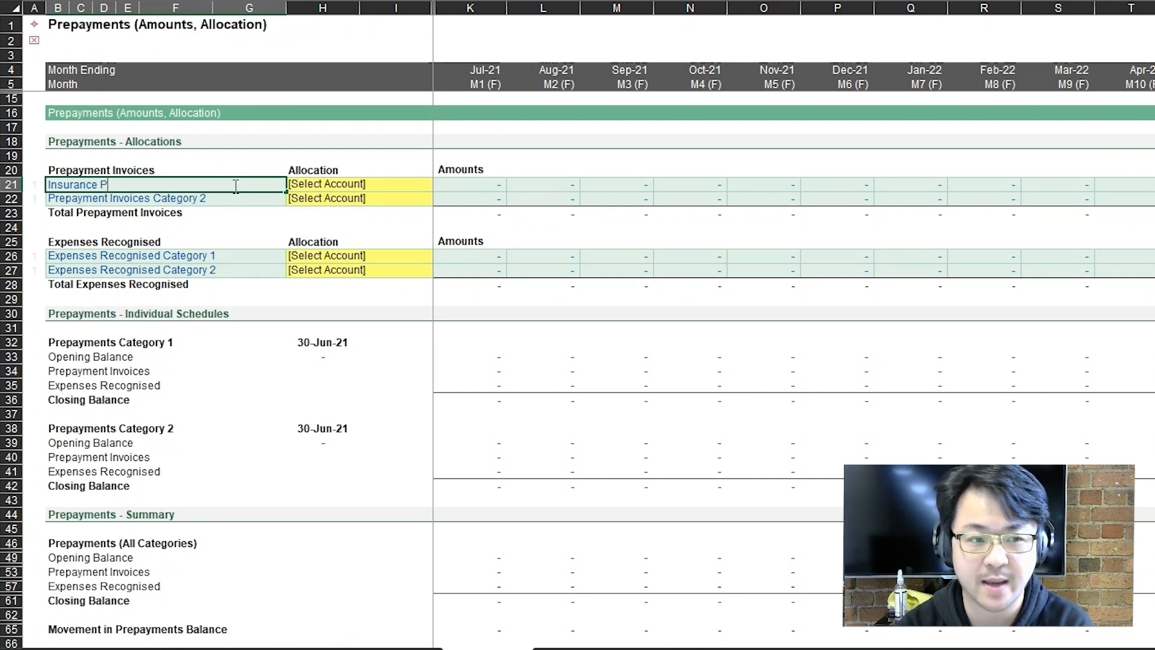
{"action": "key", "text": "BackSpace"}
{"action": "key", "text": "BackSpace"}
{"action": "key", "text": "Return"}
Step: Allocate the Insurance prepayment invoices to Prepayments Category 1 and enter an amount of 3600 for Jul-21
{"action": "key", "text": "Up"}
{"action": "key", "text": "Right"}
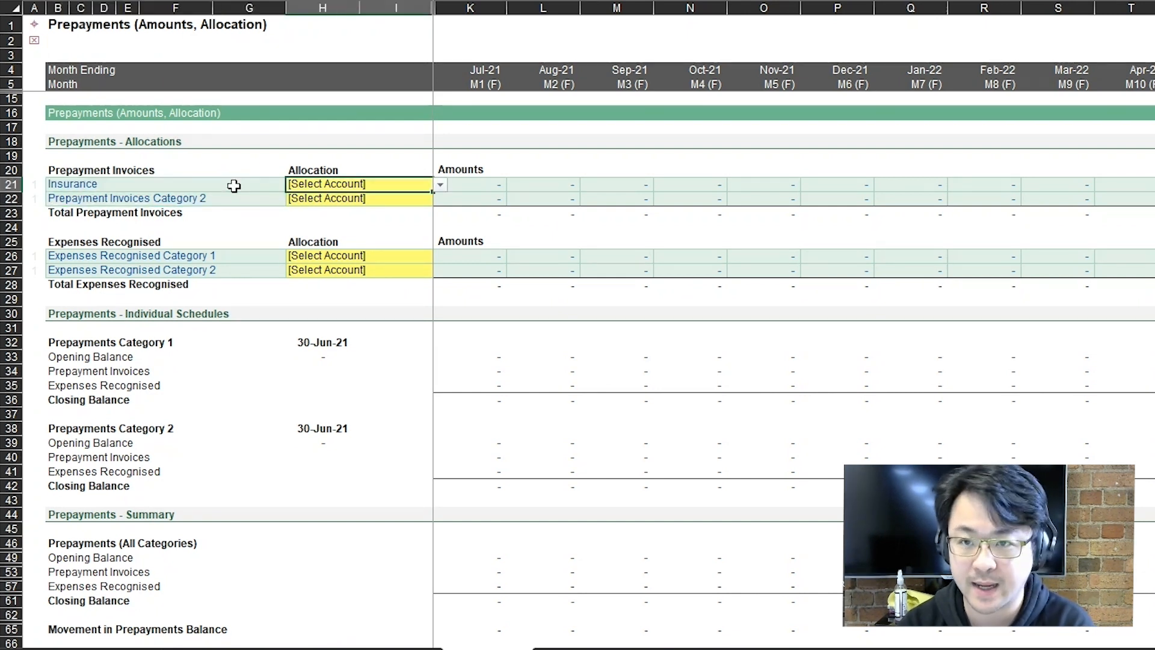
{"action": "key", "text": "alt+Down"}
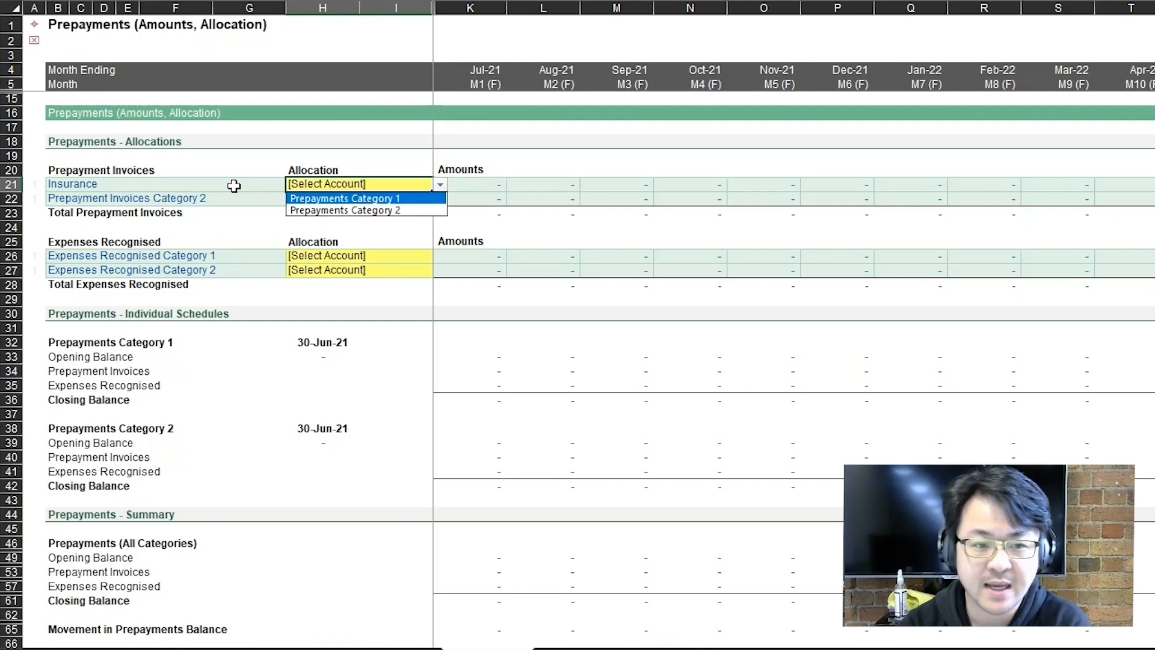
{"action": "key", "text": "Return"}
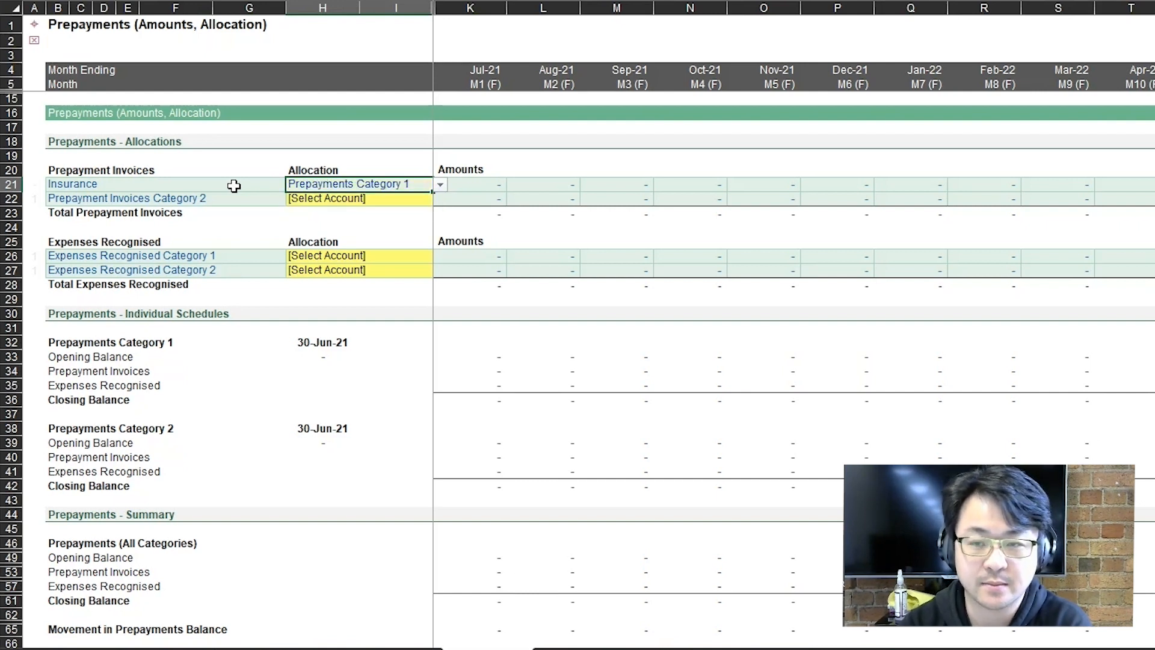
{"action": "key", "text": "Right"}
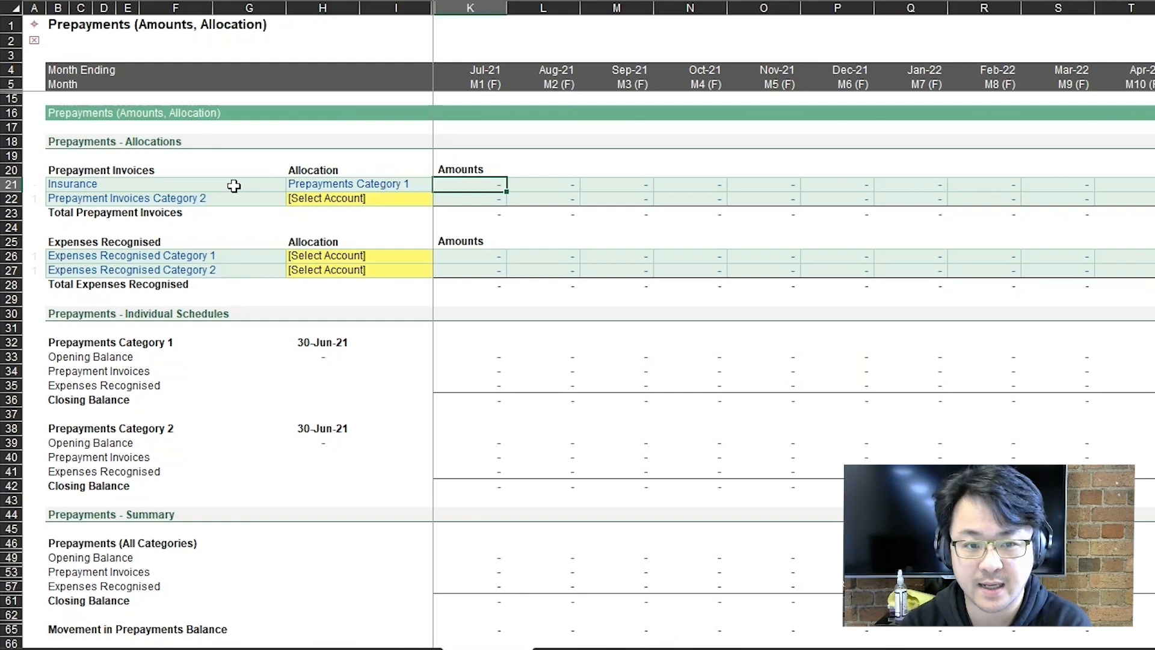
{"action": "type", "text": "3600"}
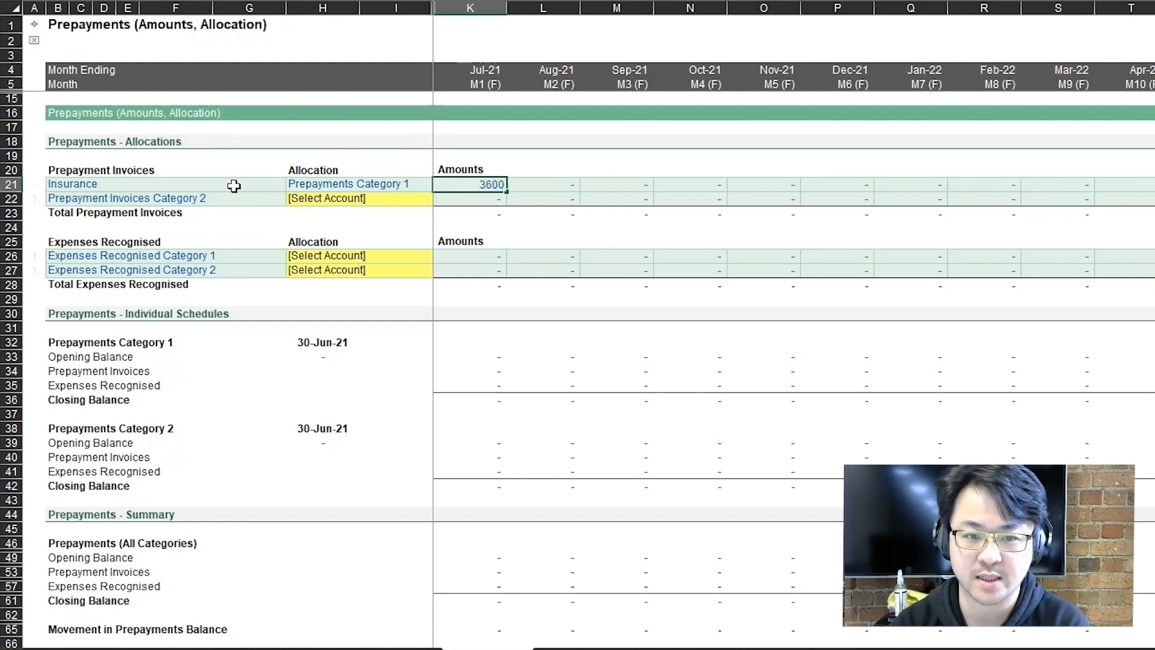
{"action": "key", "text": "Return"}
Step: Allocate Expenses Recognised Category 1 to Prepayments Category 1
{"action": "key", "text": "Down"}
{"action": "key", "text": "Down"}
{"action": "key", "text": "Down"}
{"action": "key", "text": "Down"}
{"action": "key", "text": "Left"}
{"action": "key", "text": "Left"}
{"action": "key", "text": "Right"}
{"action": "key", "text": "Right"}
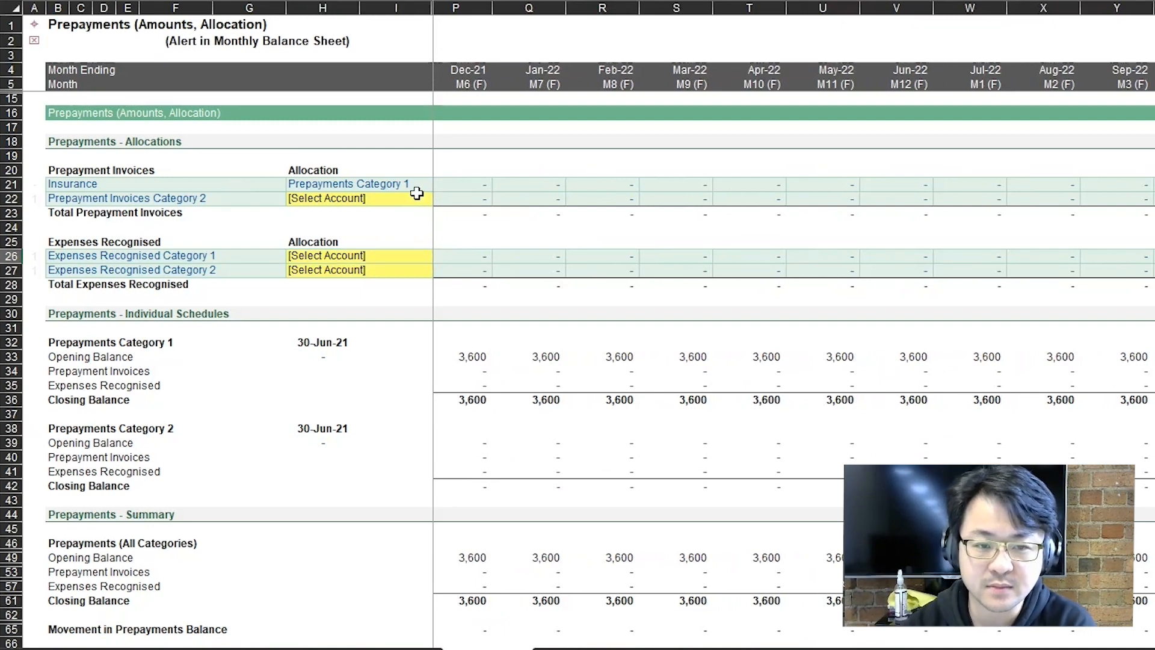
{"action": "scroll", "coordinate": [632, 269], "scroll_direction": "right", "scroll_amount": 7}
{"action": "scroll", "coordinate": [638, 253], "scroll_direction": "left", "scroll_amount": 8}
{"action": "left_click", "coordinate": [611, 257]}
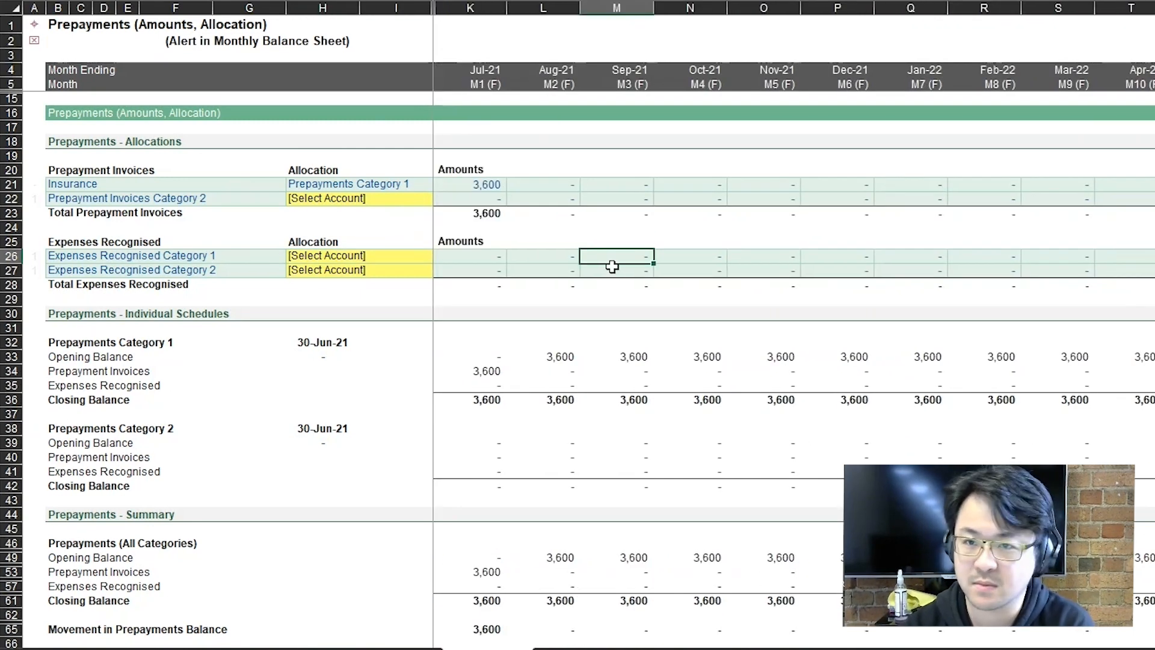
{"action": "left_click", "coordinate": [492, 255]}
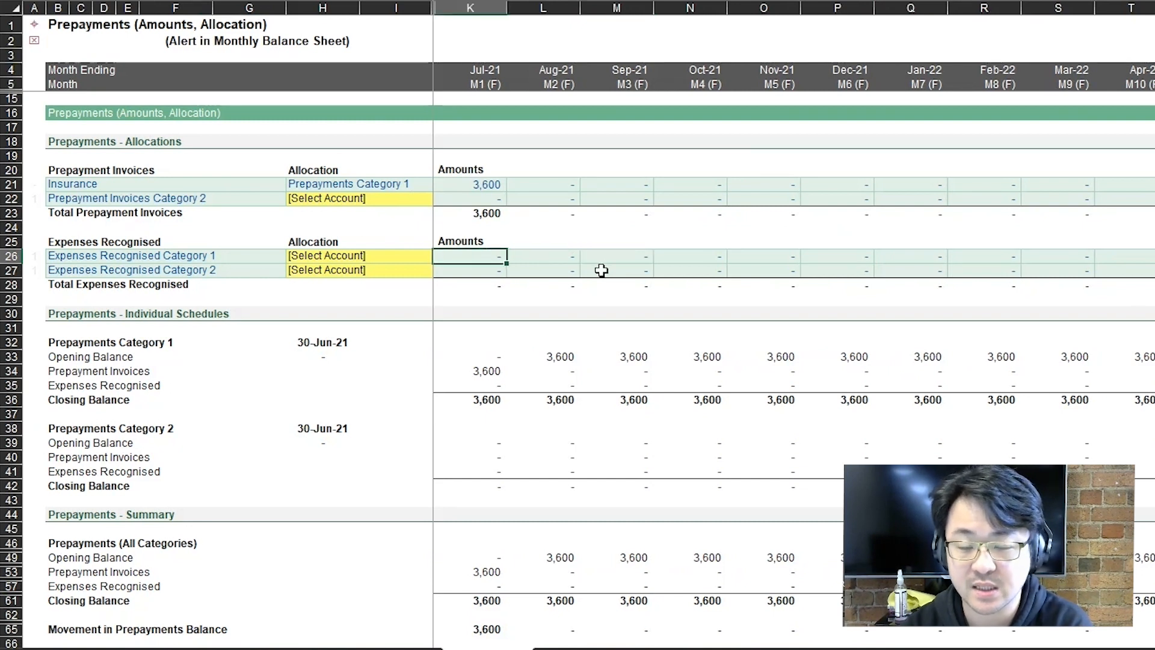
{"action": "key", "text": "Left"}
{"action": "key", "text": "alt+Down"}
{"action": "key", "text": "Down"}
{"action": "key", "text": "Return"}
Step: Fill the monthly amounts of Expenses Recognised Category 1, starting at Jul-21, with =3600/12
{"action": "key", "text": "Right"}
{"action": "key", "text": "shift+Right"}
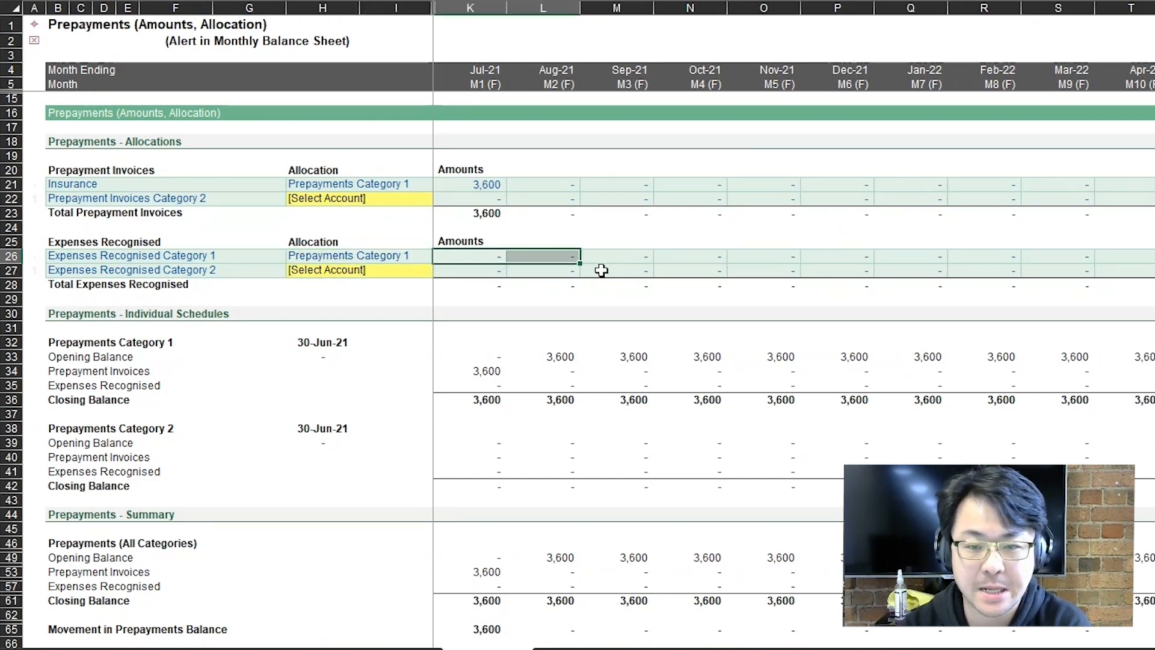
{"action": "key", "text": "shift+Right"}
{"action": "key", "text": "shift+Right"}
{"action": "key", "text": "shift+Right"}
{"action": "key", "text": "shift+Right"}
{"action": "key", "text": "shift+Right"}
{"action": "key", "text": "shift+Right"}
{"action": "key", "text": "shift+Right"}
{"action": "key", "text": "shift+Right"}
{"action": "key", "text": "shift+Right"}
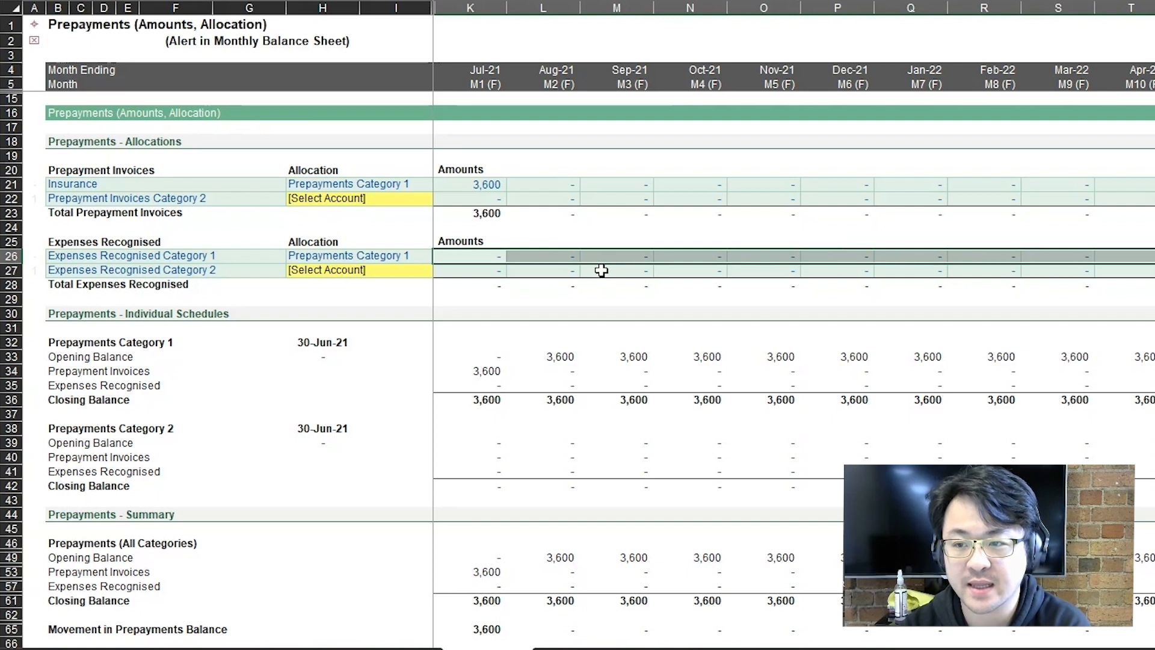
{"action": "type", "text": "=3600/12"}
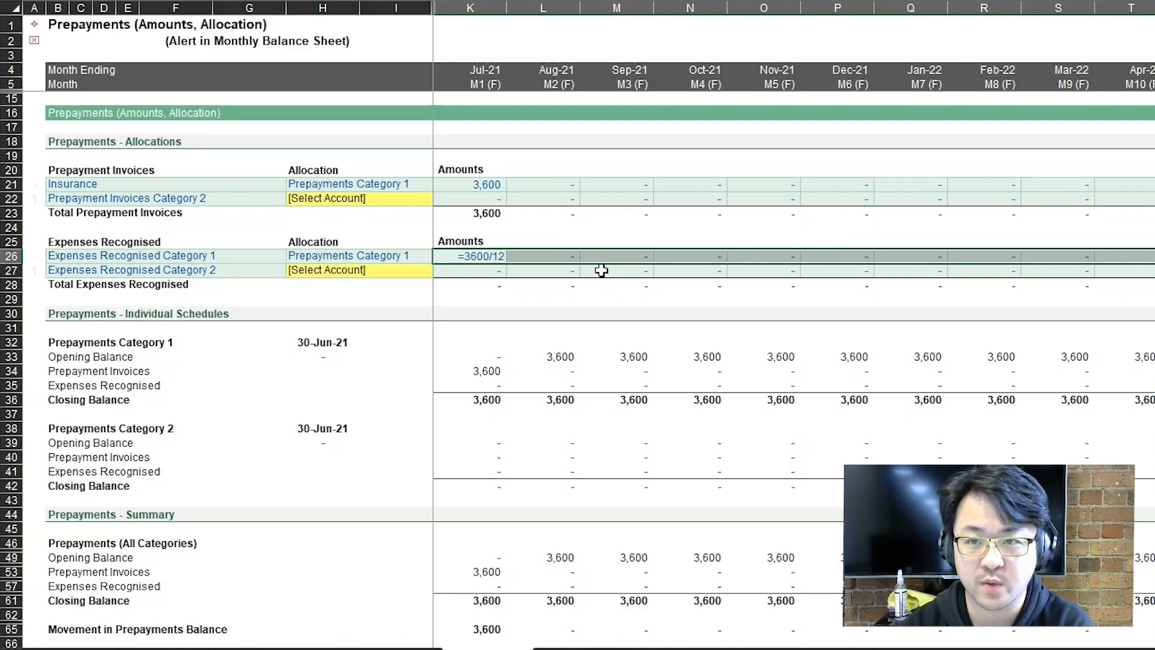
{"action": "key", "text": "ctrl+Return"}
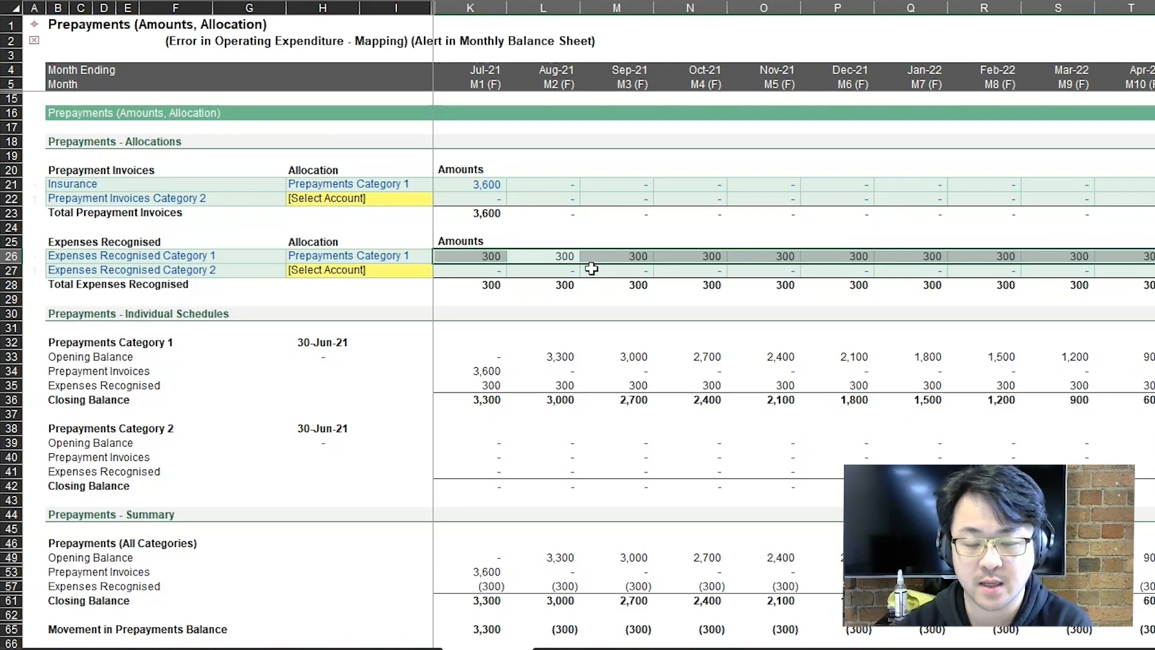
Step: Examine the Insurance invoice amount, the row of monthly recognised expenses and the Jul-21 column
{"action": "left_click", "coordinate": [463, 183]}
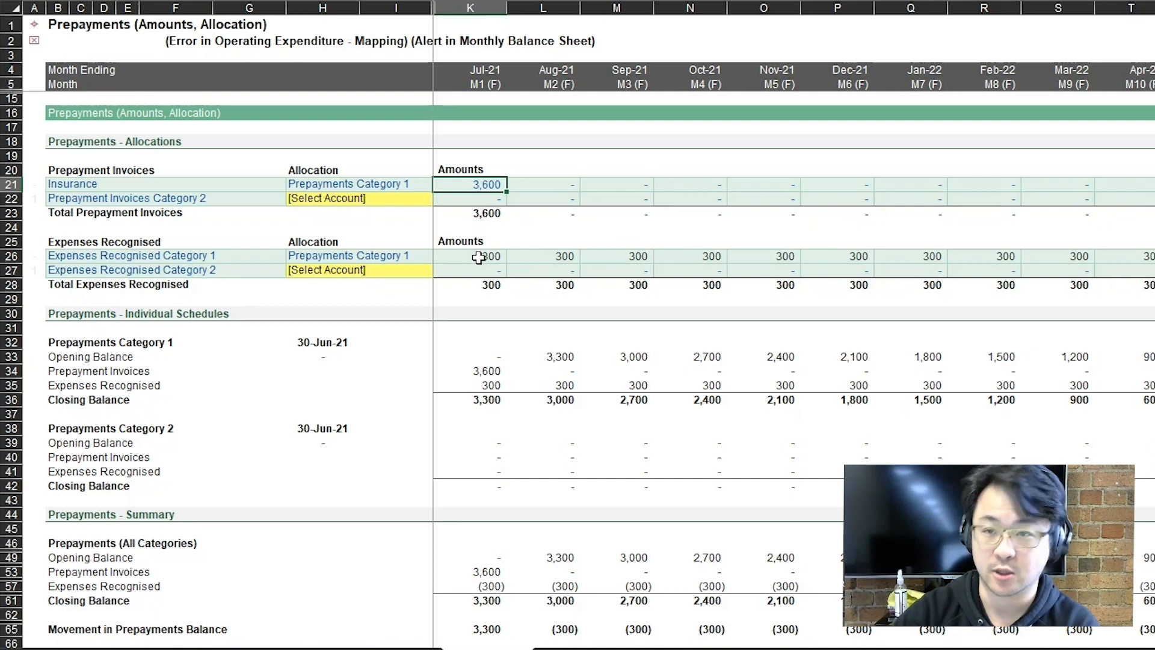
{"action": "left_click_drag", "start_coordinate": [479, 257], "coordinate": [1154, 257]}
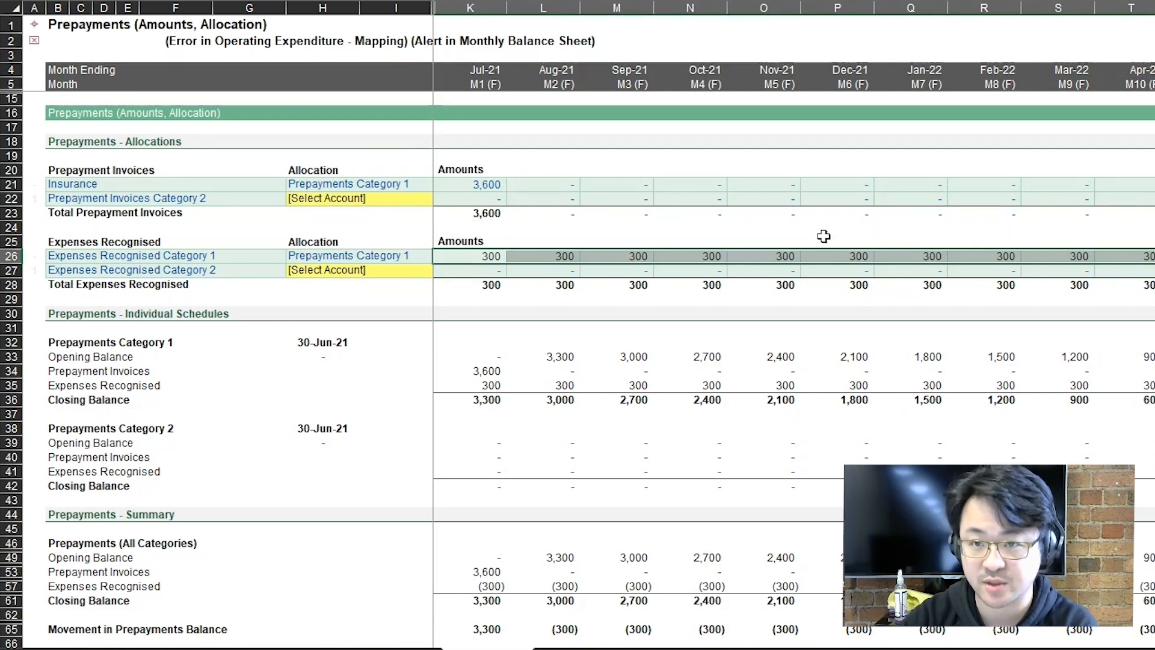
{"action": "left_click", "coordinate": [494, 6]}
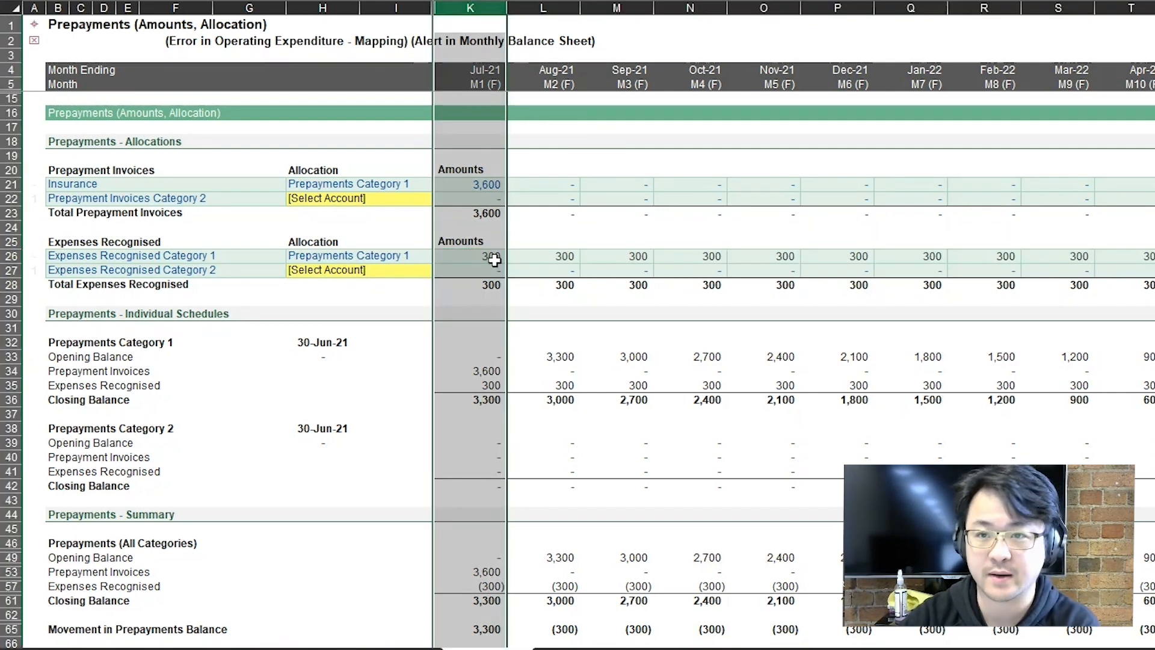
Step: Compare the Jul-21 Insurance invoice amount with the expenses recognised across the following months
{"action": "left_click_drag", "start_coordinate": [479, 256], "coordinate": [485, 283]}
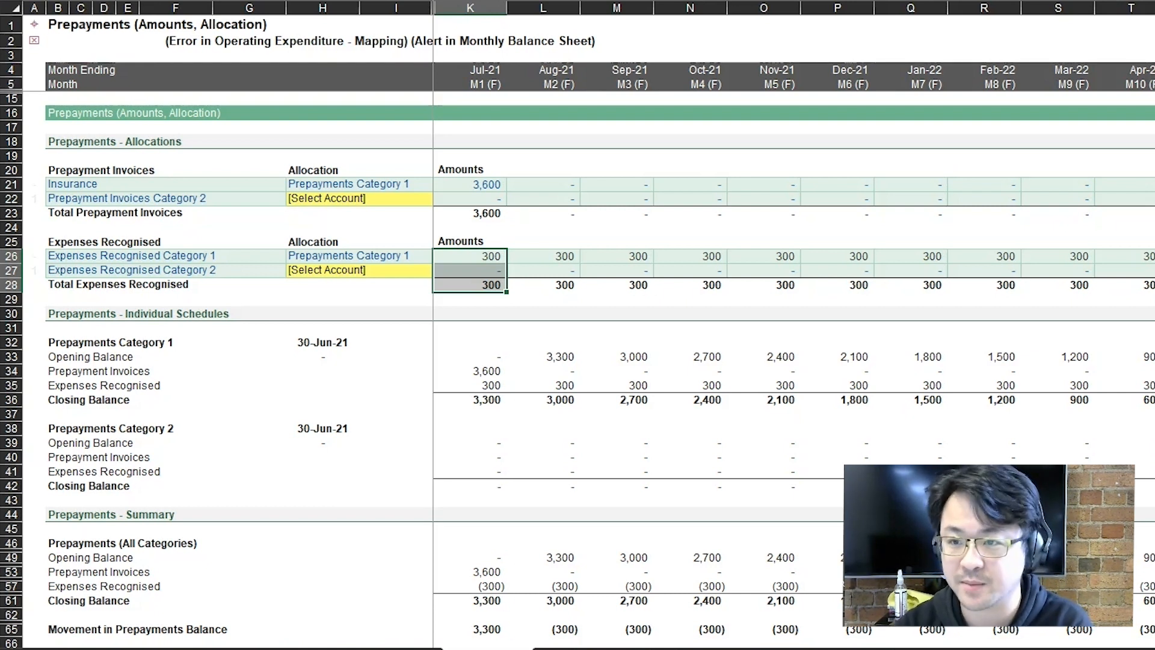
{"action": "left_click", "coordinate": [1154, 8]}
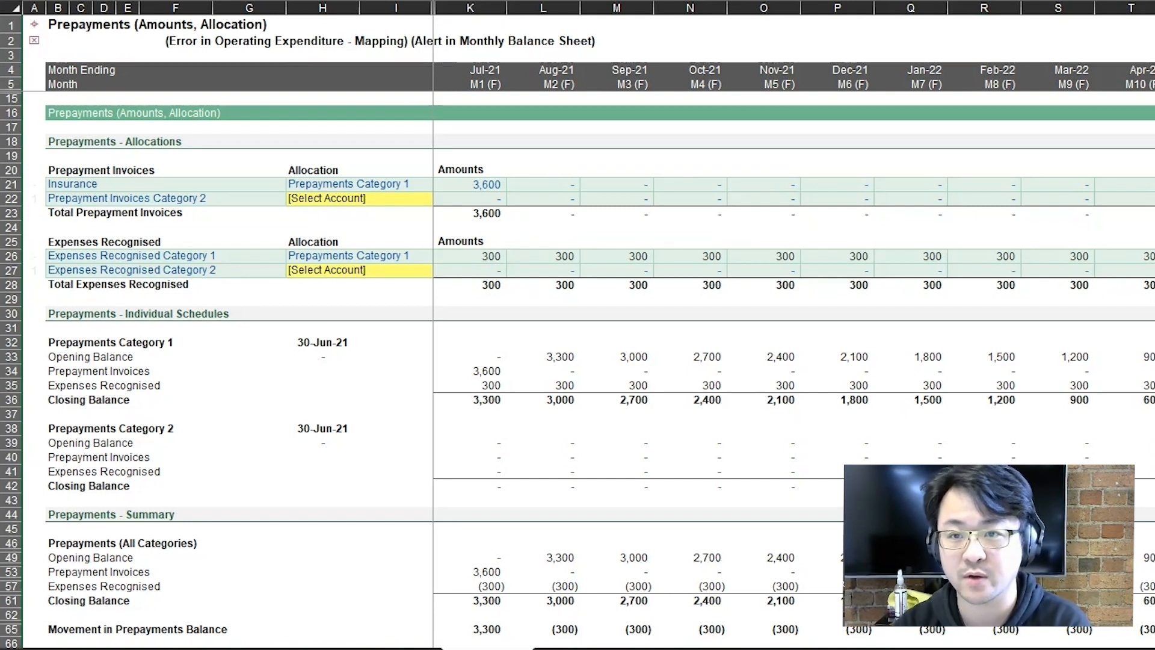
{"action": "left_click", "coordinate": [1153, 185]}
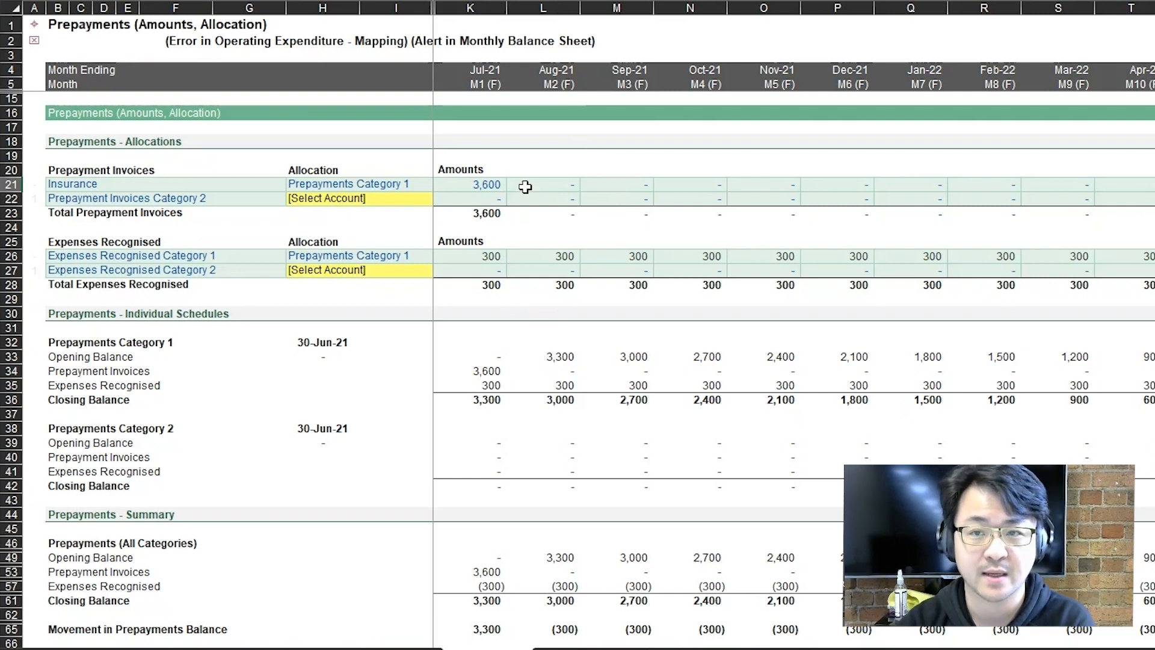
{"action": "left_click", "coordinate": [500, 184]}
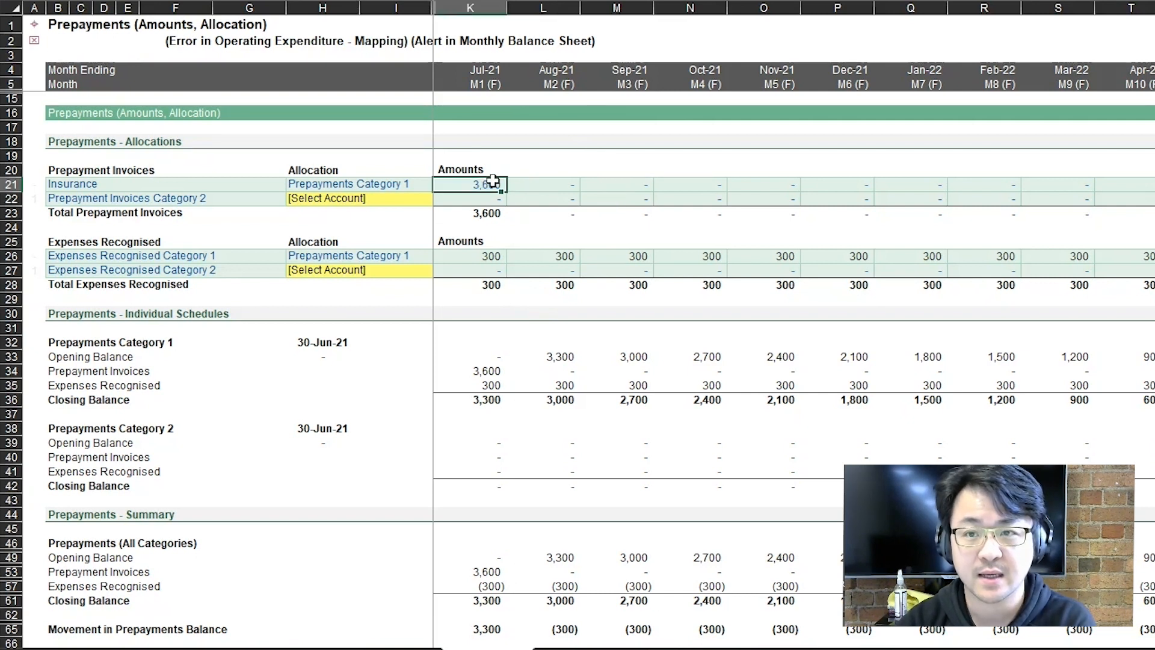
{"action": "left_click", "coordinate": [499, 252]}
{"action": "key", "text": "ctrl+shift+Right"}
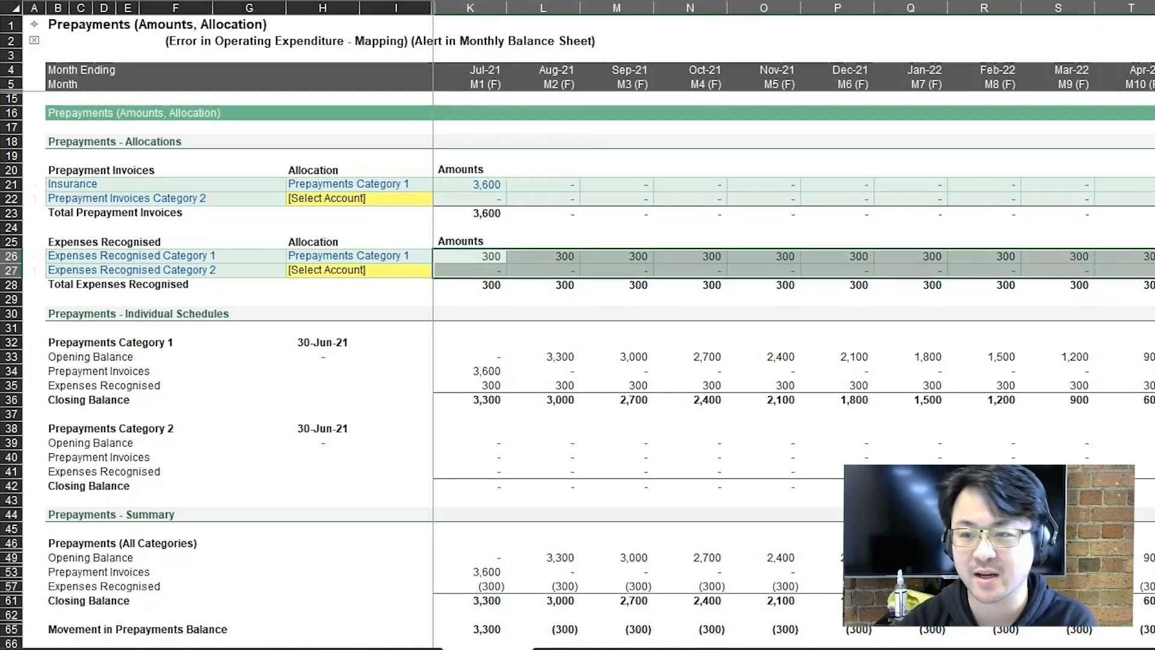
{"action": "key", "text": "ctrl+Right"}
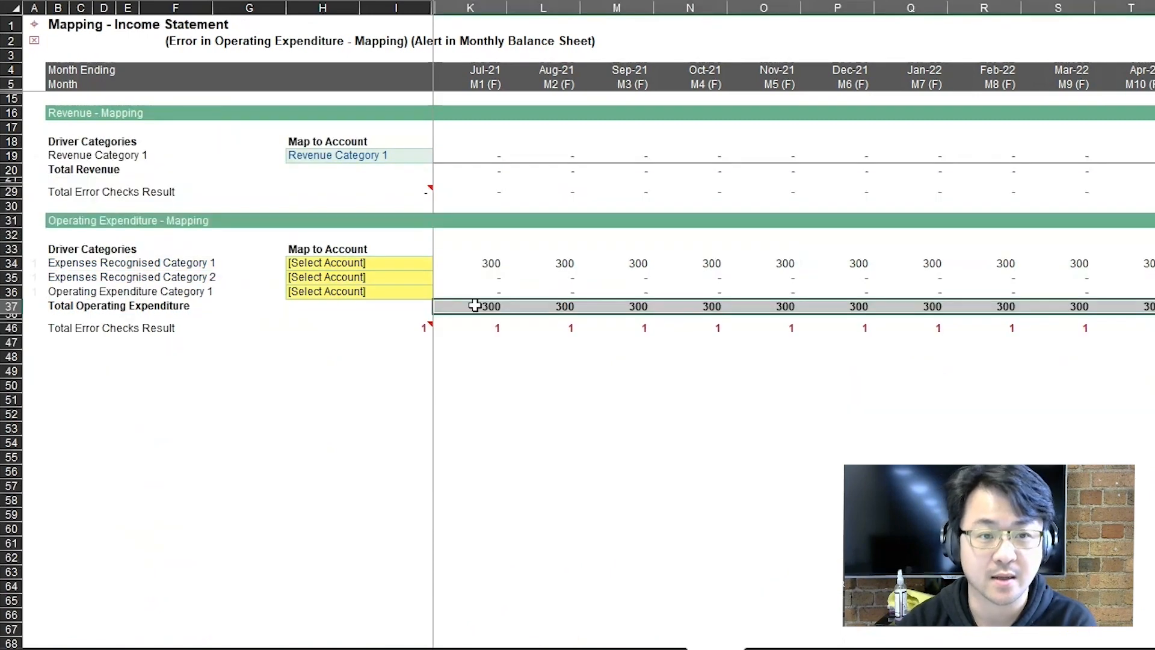
Step: Map Expenses Recognised Category 1 to the Insurance account in the Operating Expenditure mapping of the income statement
{"action": "left_click", "coordinate": [337, 265]}
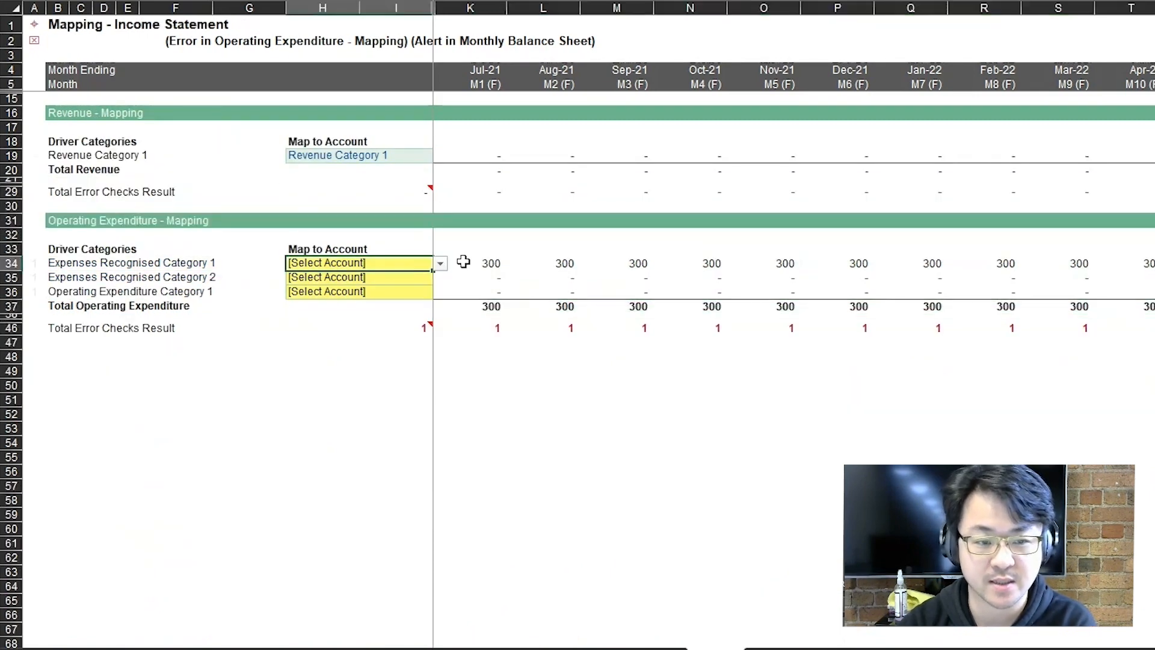
{"action": "left_click", "coordinate": [441, 263]}
{"action": "left_click", "coordinate": [421, 277]}
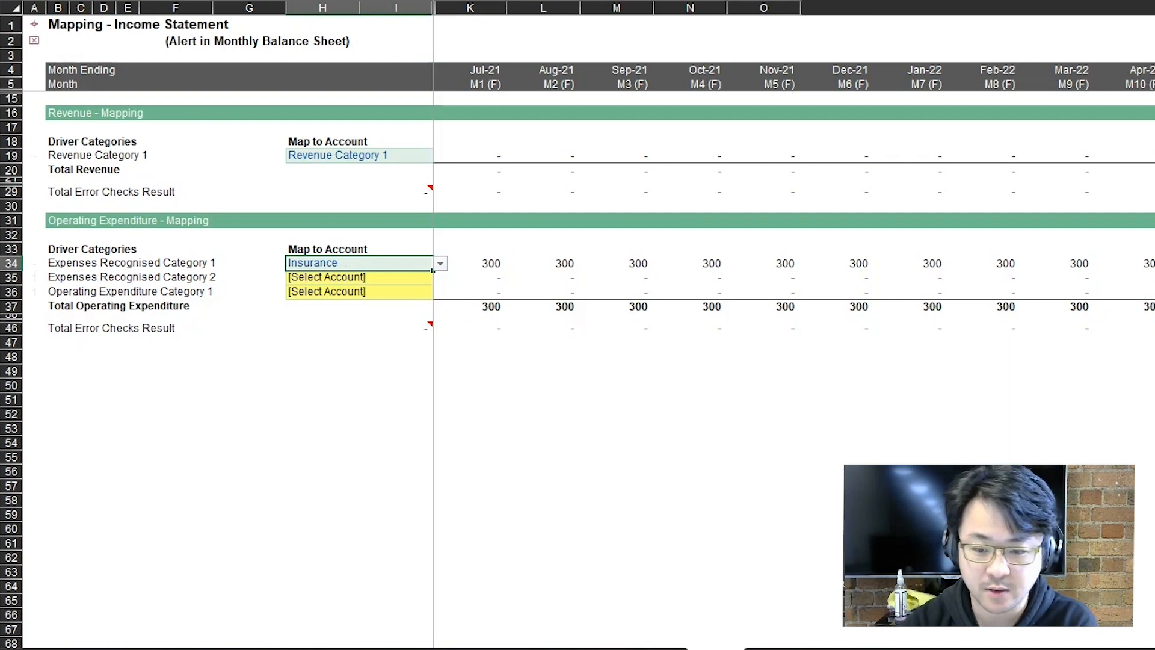
Step: Examine the Jul-21 income statement, balance sheet and cash flow figures in the Monthly Financial Statements, plus the Operating Expenditure row
{"action": "left_click", "coordinate": [780, 648]}
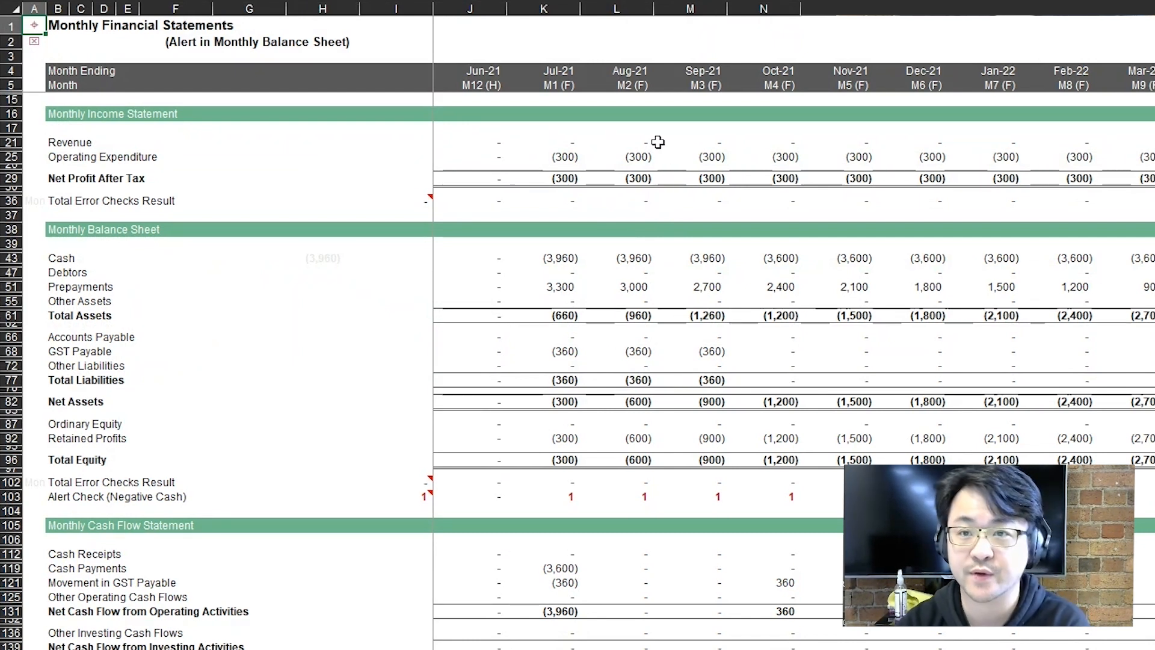
{"action": "left_click_drag", "start_coordinate": [653, 143], "coordinate": [579, 180]}
{"action": "left_click_drag", "start_coordinate": [562, 260], "coordinate": [570, 500]}
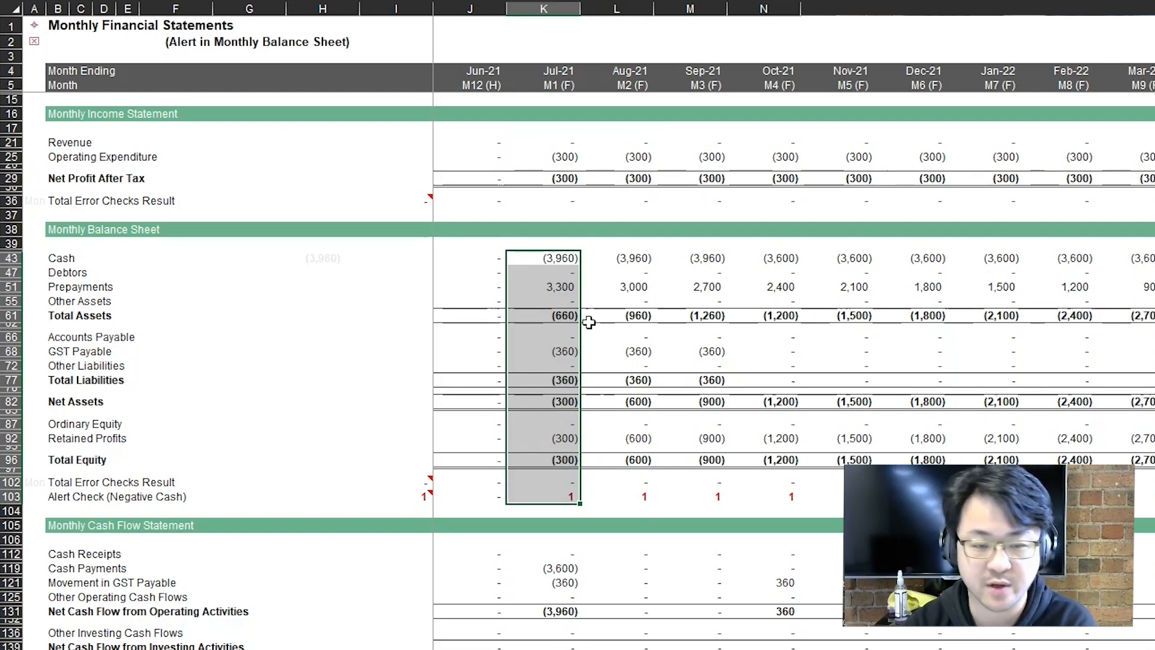
{"action": "scroll", "coordinate": [536, 343], "scroll_direction": "down", "scroll_amount": 2}
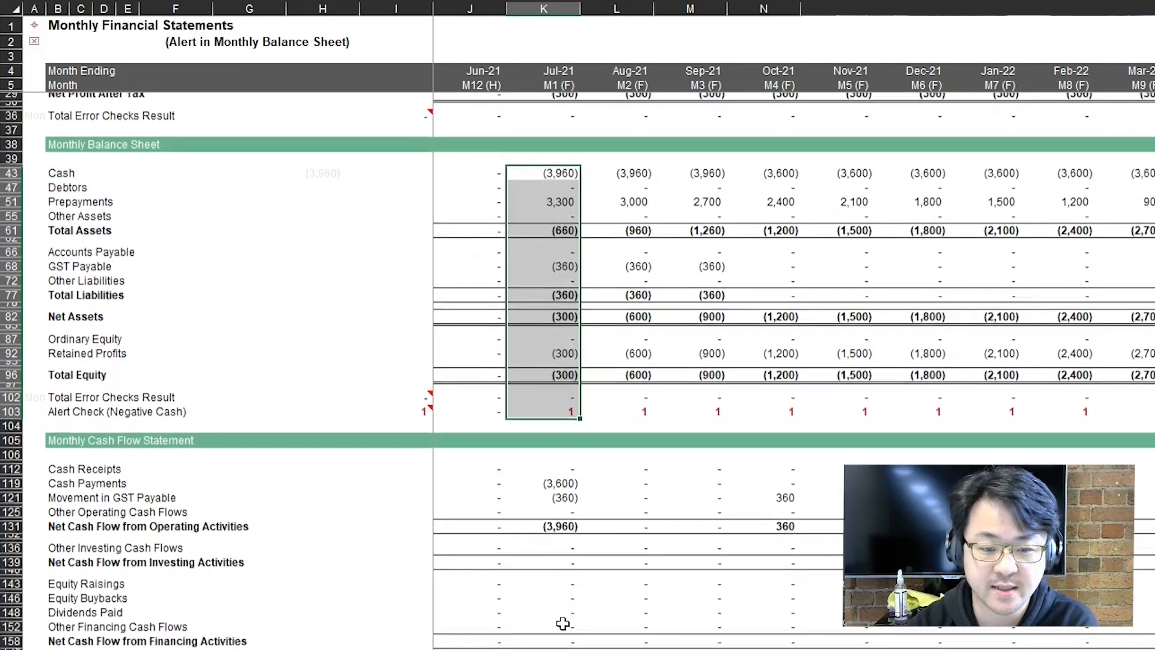
{"action": "left_click_drag", "start_coordinate": [555, 472], "coordinate": [547, 565]}
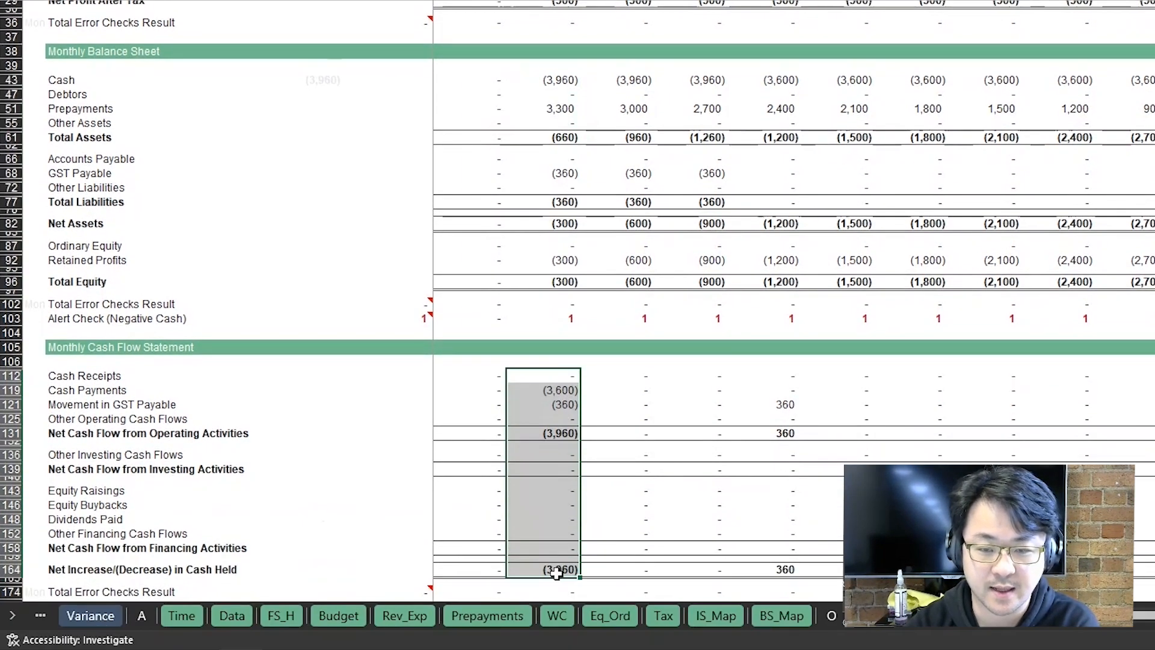
{"action": "scroll", "coordinate": [590, 432], "scroll_direction": "up", "scroll_amount": 2}
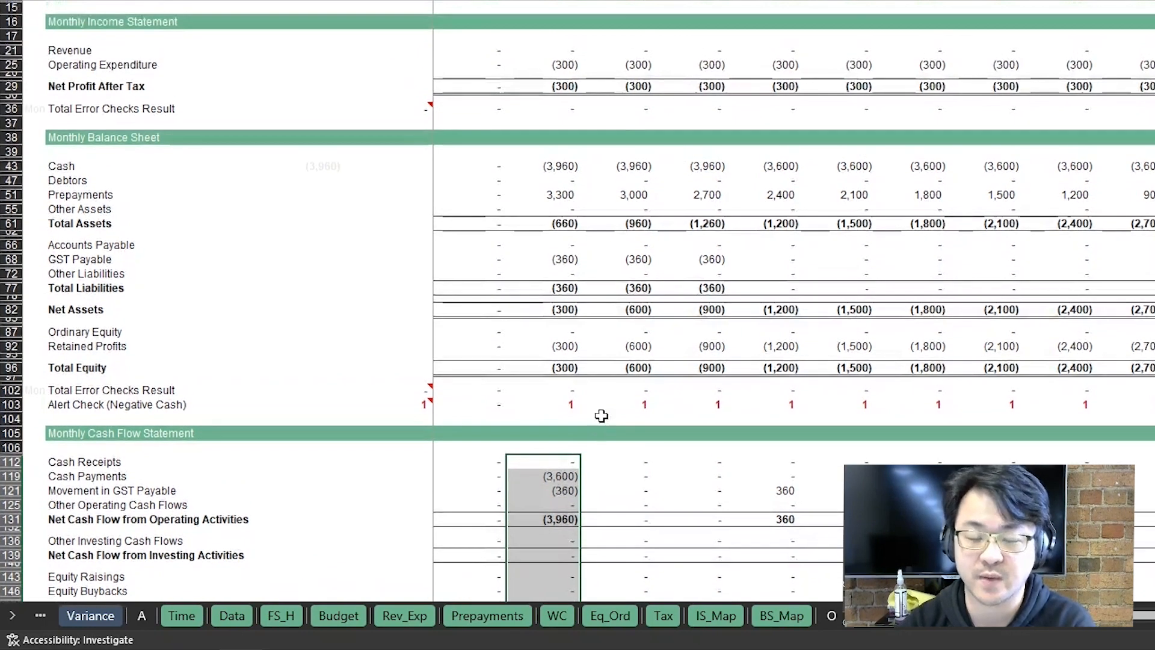
{"action": "scroll", "coordinate": [630, 280], "scroll_direction": "up", "scroll_amount": 2}
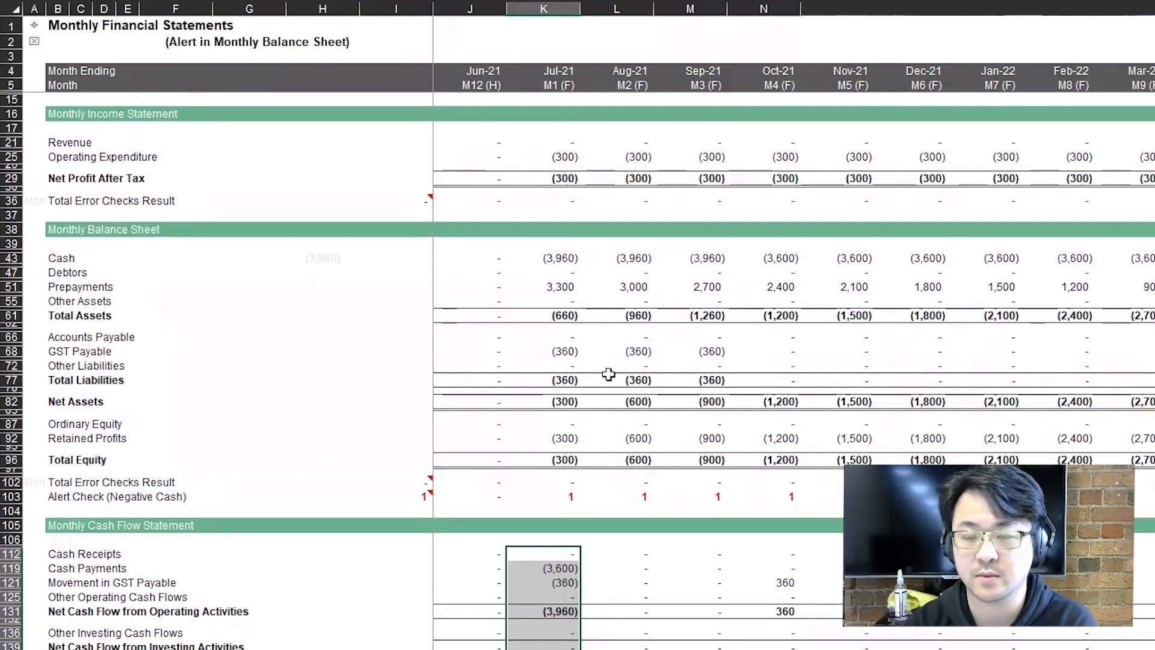
{"action": "left_click", "coordinate": [608, 374]}
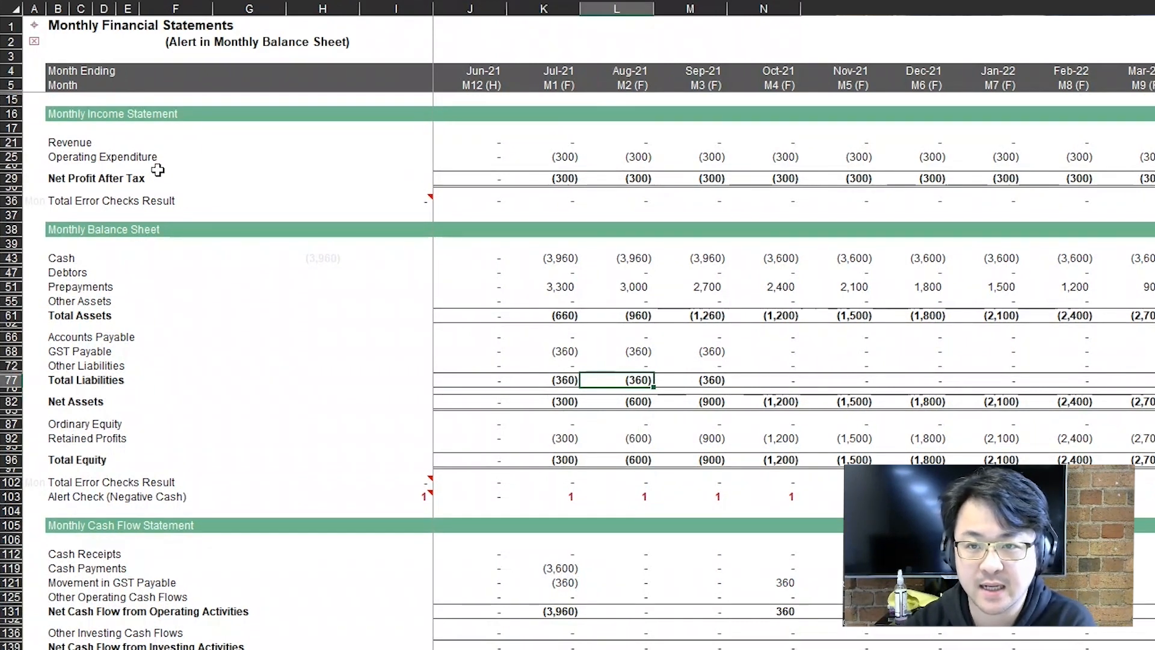
{"action": "left_click", "coordinate": [11, 156]}
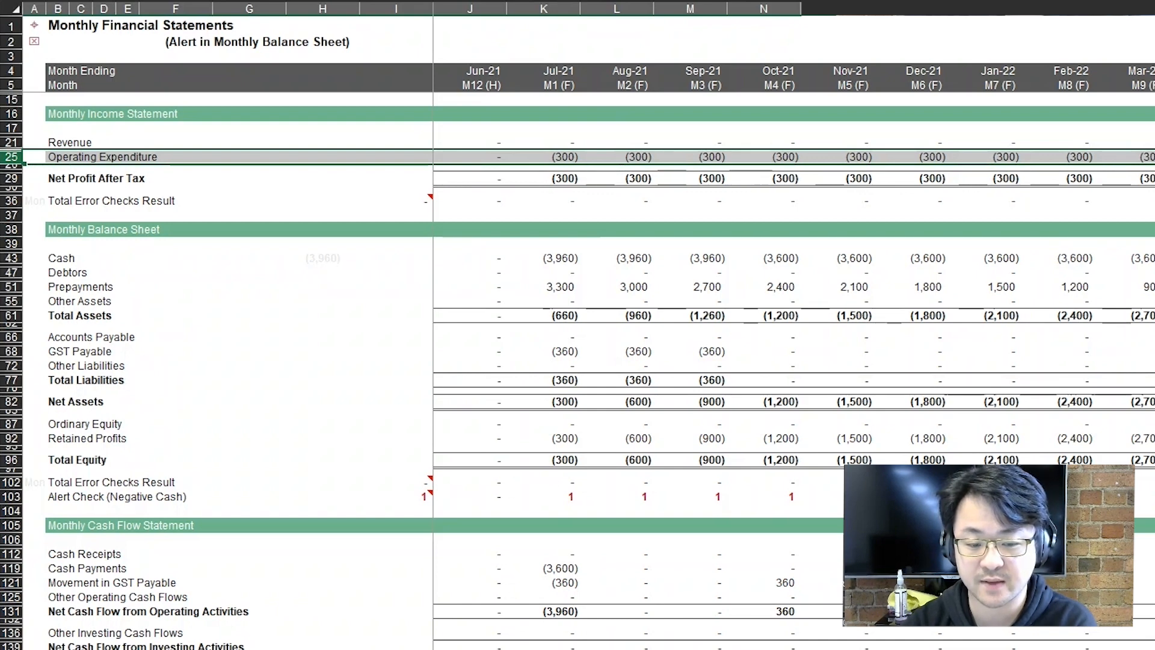
Step: Check the Jul-21 opening balance, prepayment invoices, recognised expenses and closing balance in the Prepayments Category 1 schedule
{"action": "left_click", "coordinate": [487, 649]}
{"action": "left_click_drag", "start_coordinate": [503, 356], "coordinate": [481, 403]}
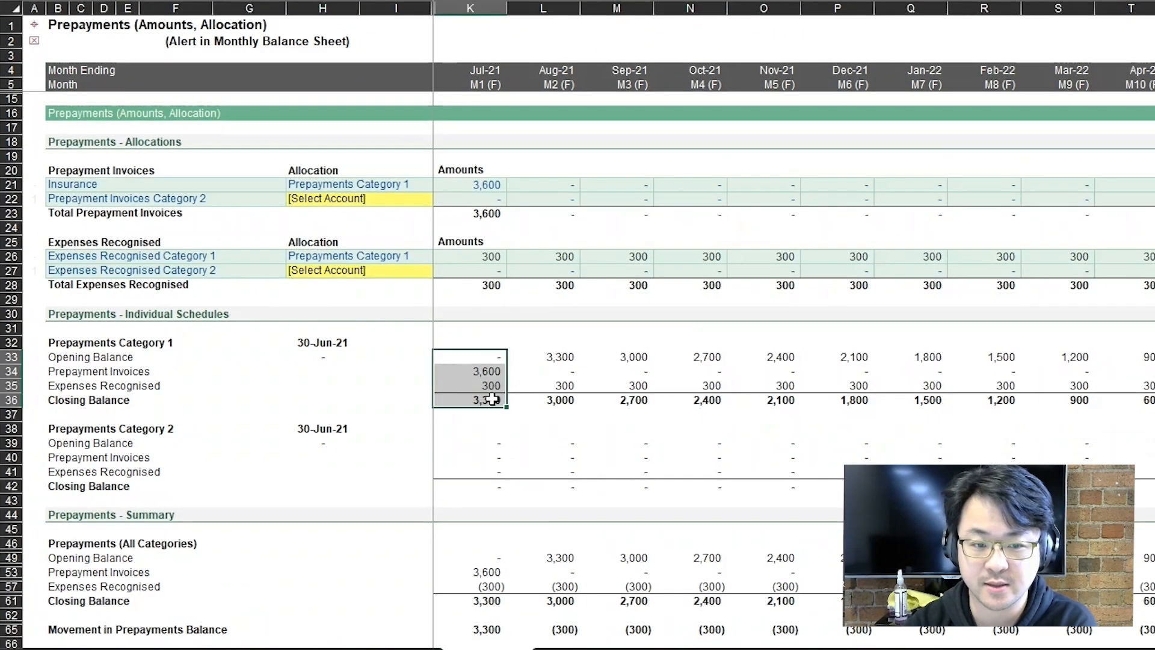
{"action": "left_click", "coordinate": [497, 355]}
{"action": "left_click", "coordinate": [479, 399]}
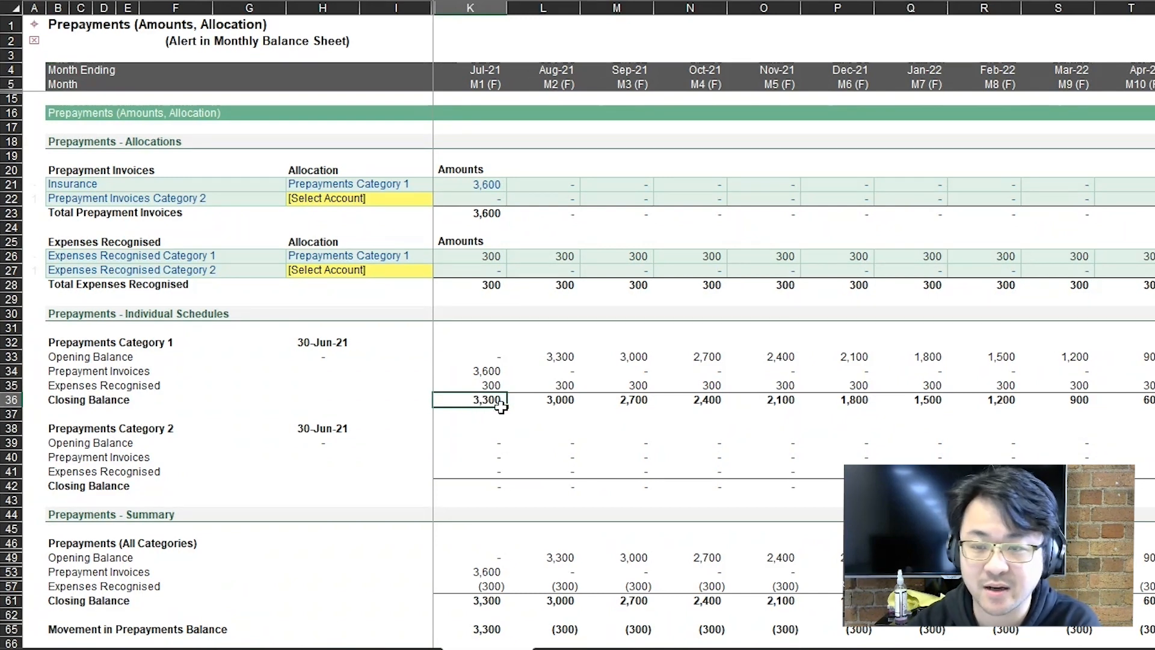
{"action": "left_click", "coordinate": [488, 372]}
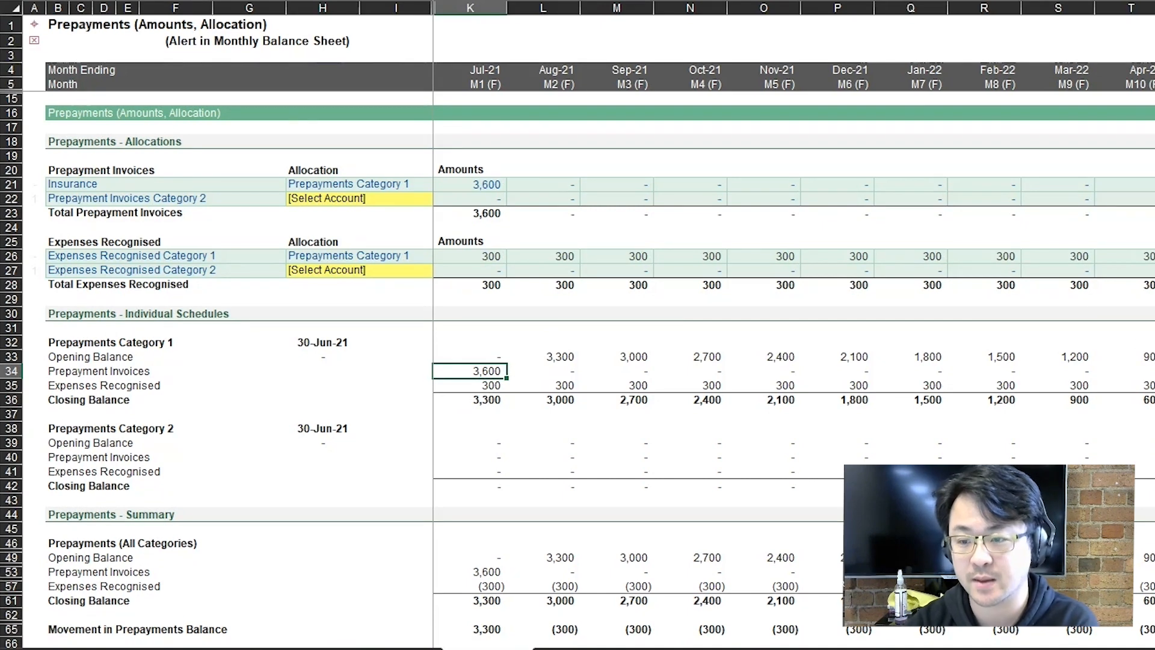
Step: Review Operating Expenditure and the Prepayments balance from Jul-21 to Jun-22 in the Monthly Financial Statements
{"action": "left_click", "coordinate": [850, 647]}
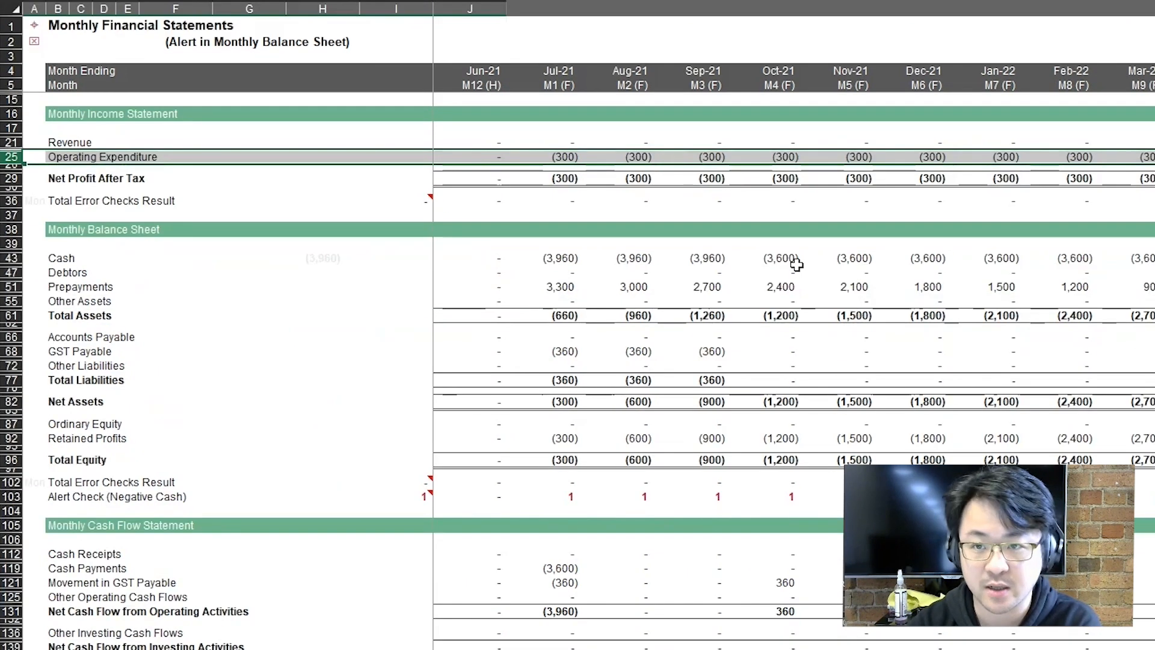
{"action": "left_click_drag", "start_coordinate": [565, 157], "coordinate": [1050, 157]}
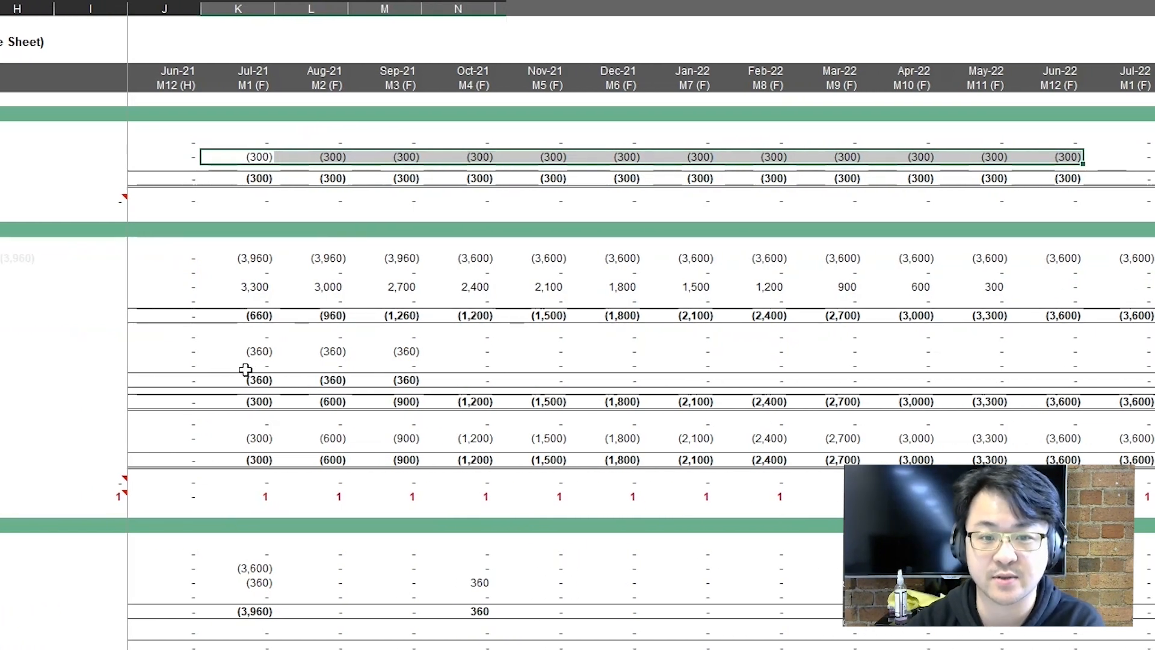
{"action": "left_click", "coordinate": [241, 287]}
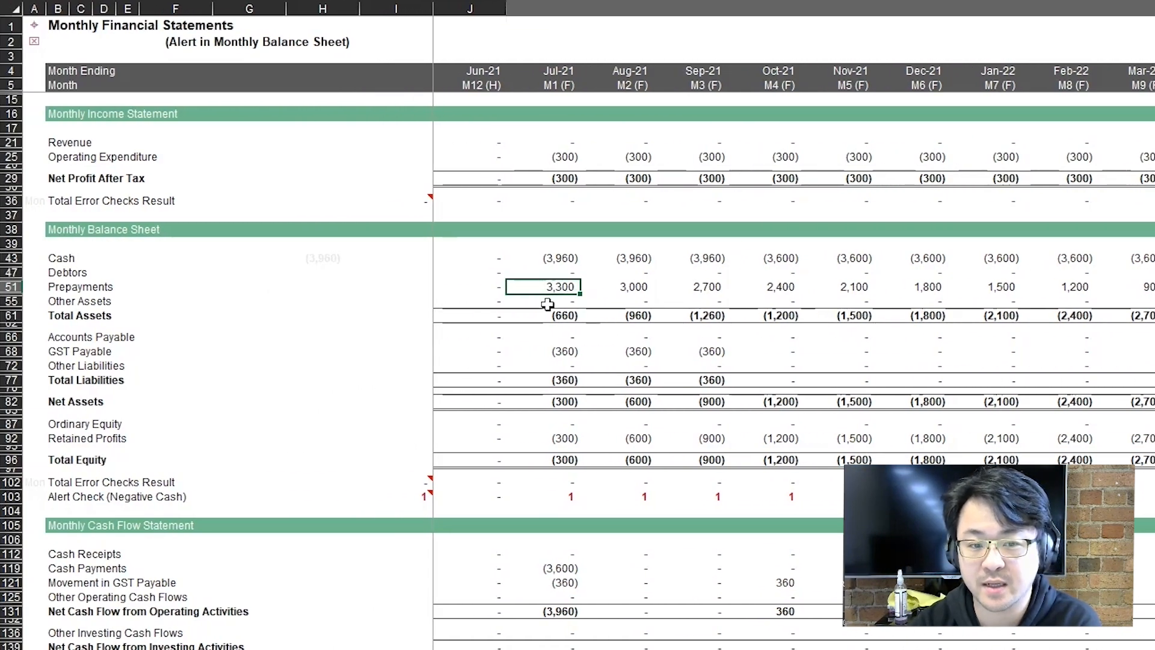
{"action": "left_click_drag", "start_coordinate": [551, 291], "coordinate": [1154, 283]}
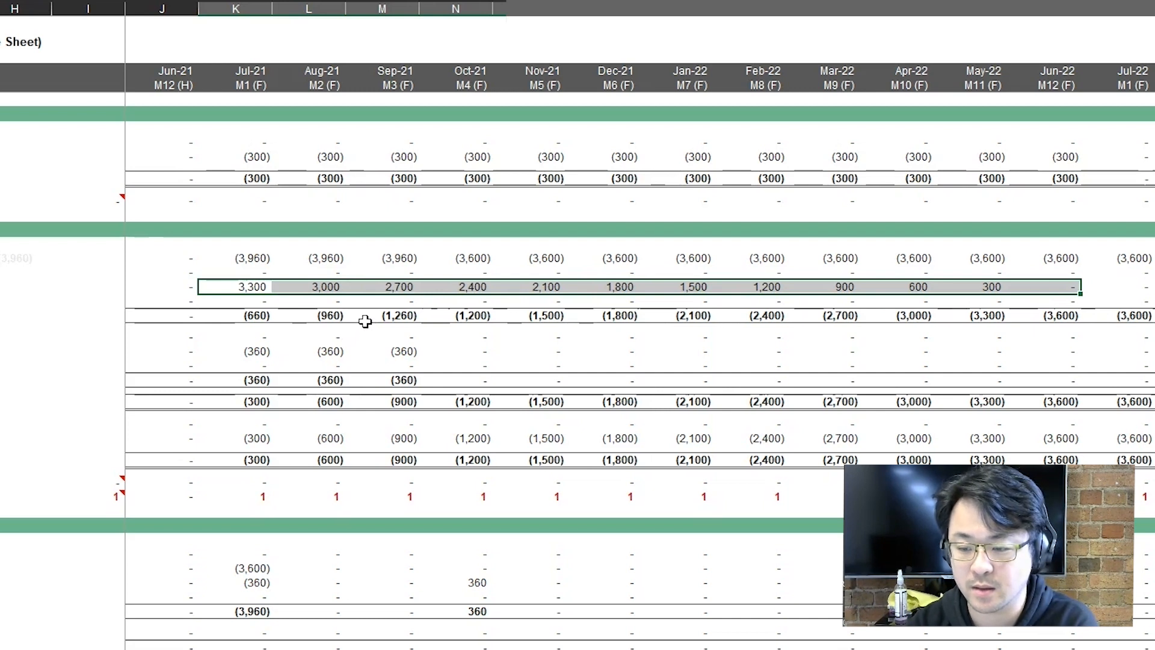
{"action": "left_click", "coordinate": [250, 285]}
{"action": "left_click", "coordinate": [1031, 286]}
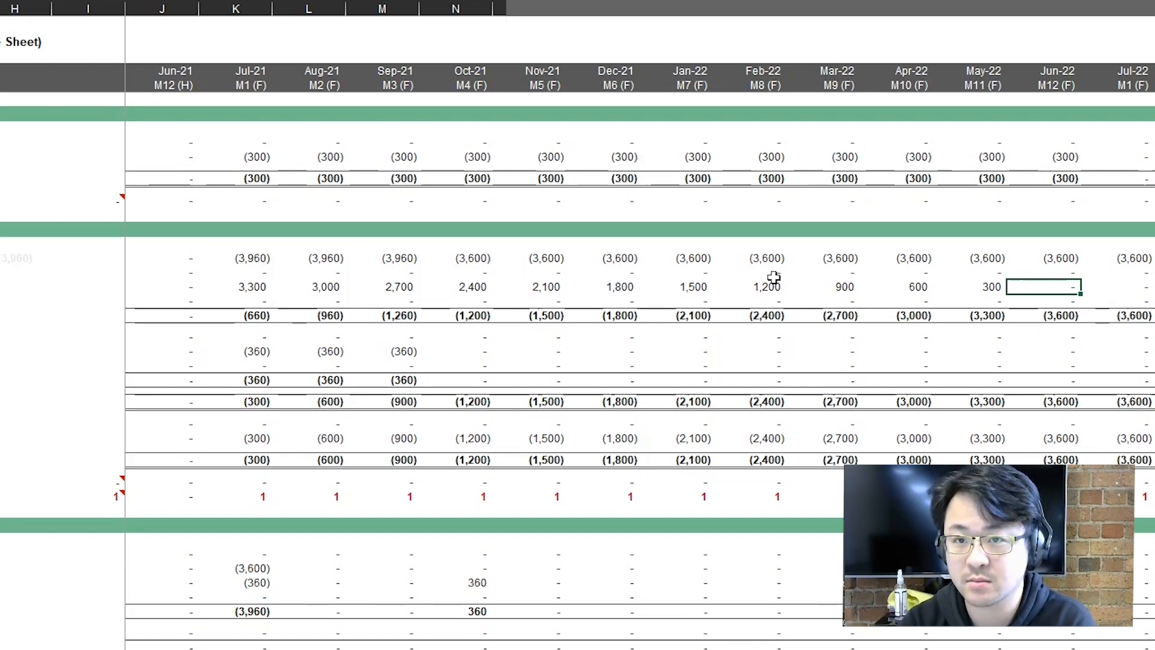
{"action": "scroll", "coordinate": [773, 277], "scroll_direction": "left", "scroll_amount": 5}
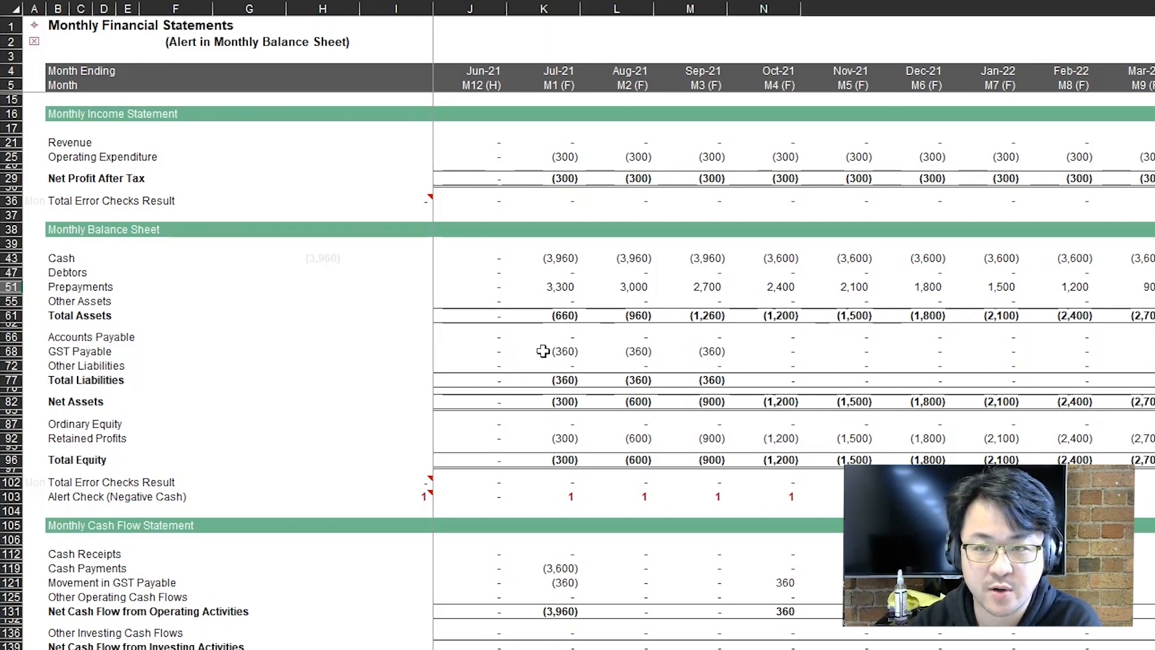
Step: Inspect the Jul-21 Cash and GST Payable amounts in the Monthly Balance Sheet, including the whole GST Payable row
{"action": "left_click", "coordinate": [552, 12]}
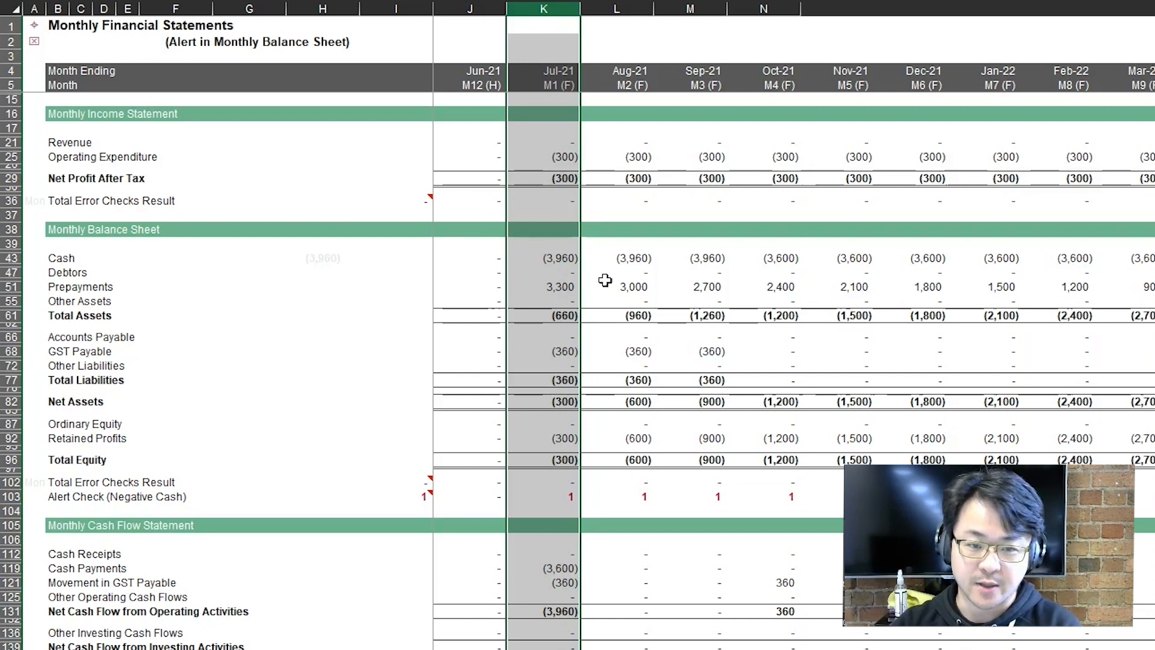
{"action": "left_click", "coordinate": [643, 268]}
{"action": "left_click", "coordinate": [565, 265]}
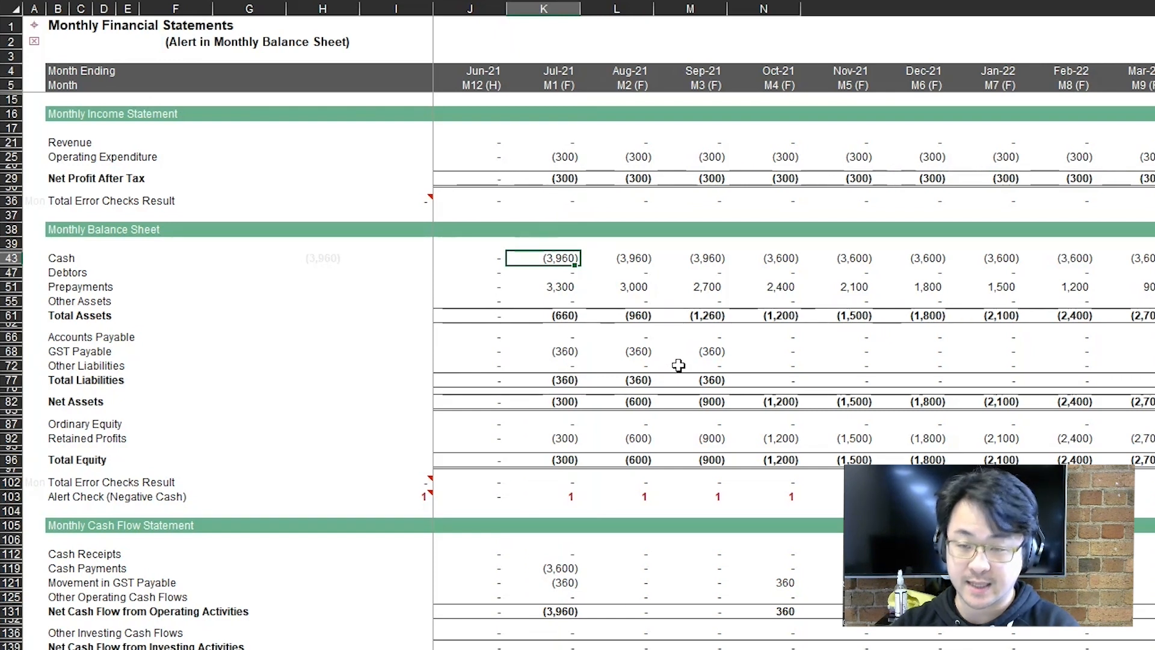
{"action": "left_click", "coordinate": [561, 353]}
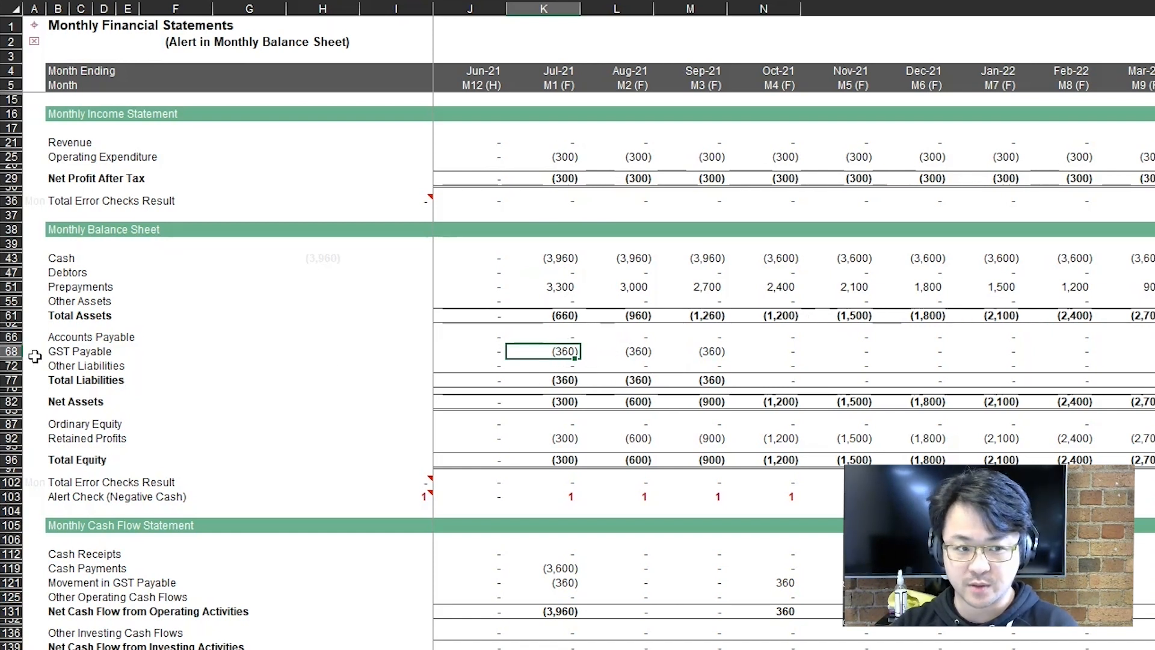
{"action": "left_click", "coordinate": [11, 351]}
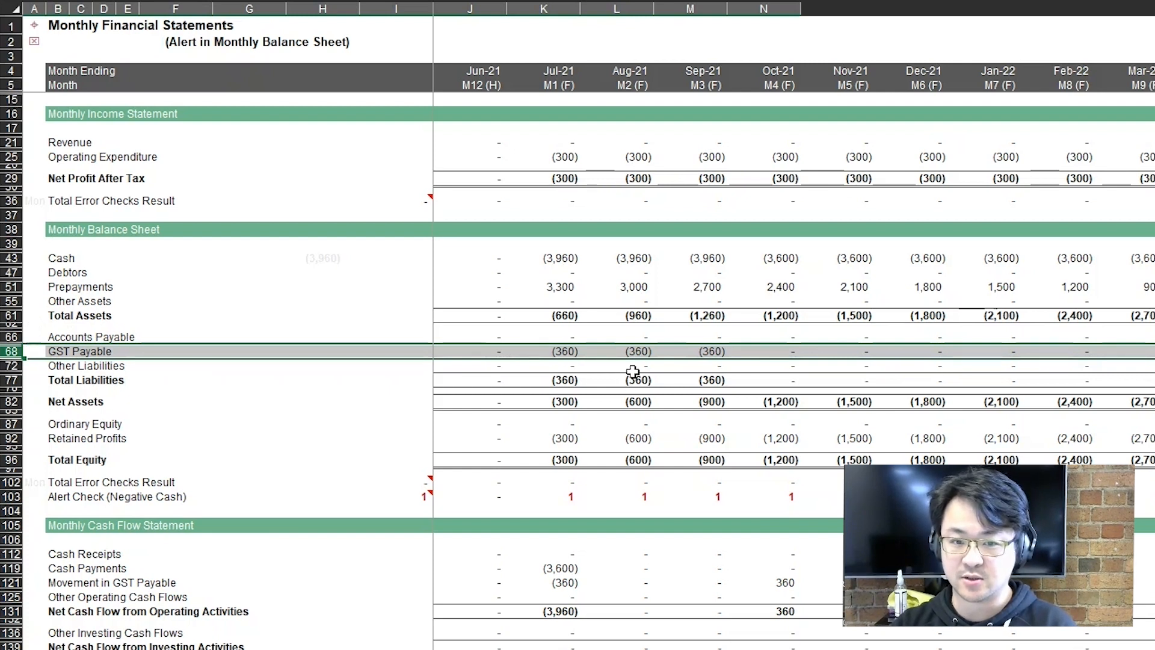
{"action": "left_click", "coordinate": [576, 353]}
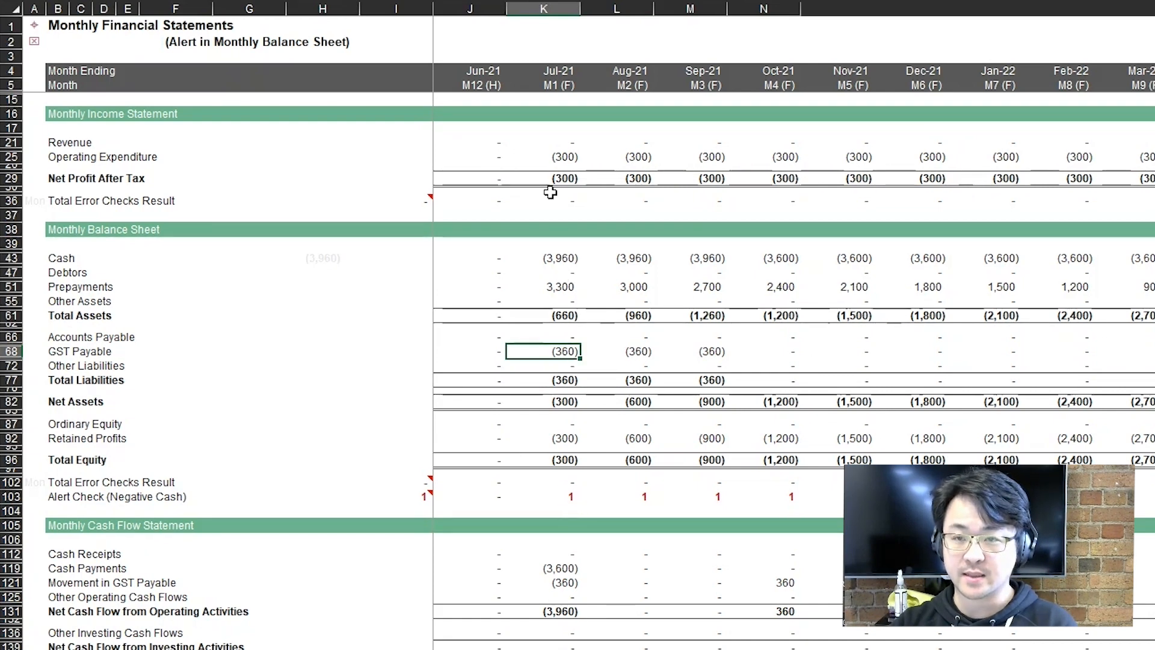
Step: Trace the Jul-21 Cash Payments and Movement in GST Payable to the net operating cash flow and the balance sheet's Cash
{"action": "scroll", "coordinate": [564, 507], "scroll_direction": "down", "scroll_amount": 2}
{"action": "left_click_drag", "start_coordinate": [557, 466], "coordinate": [560, 513]}
{"action": "left_click", "coordinate": [605, 526]}
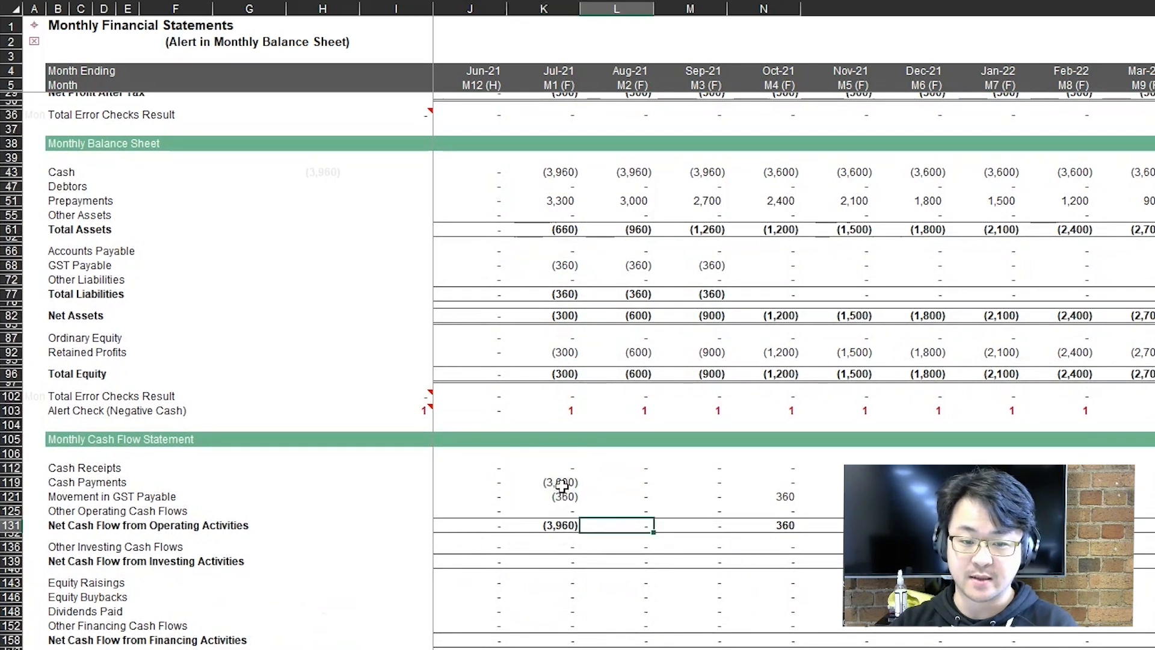
{"action": "left_click", "coordinate": [562, 483]}
{"action": "left_click", "coordinate": [551, 496]}
{"action": "left_click", "coordinate": [551, 485]}
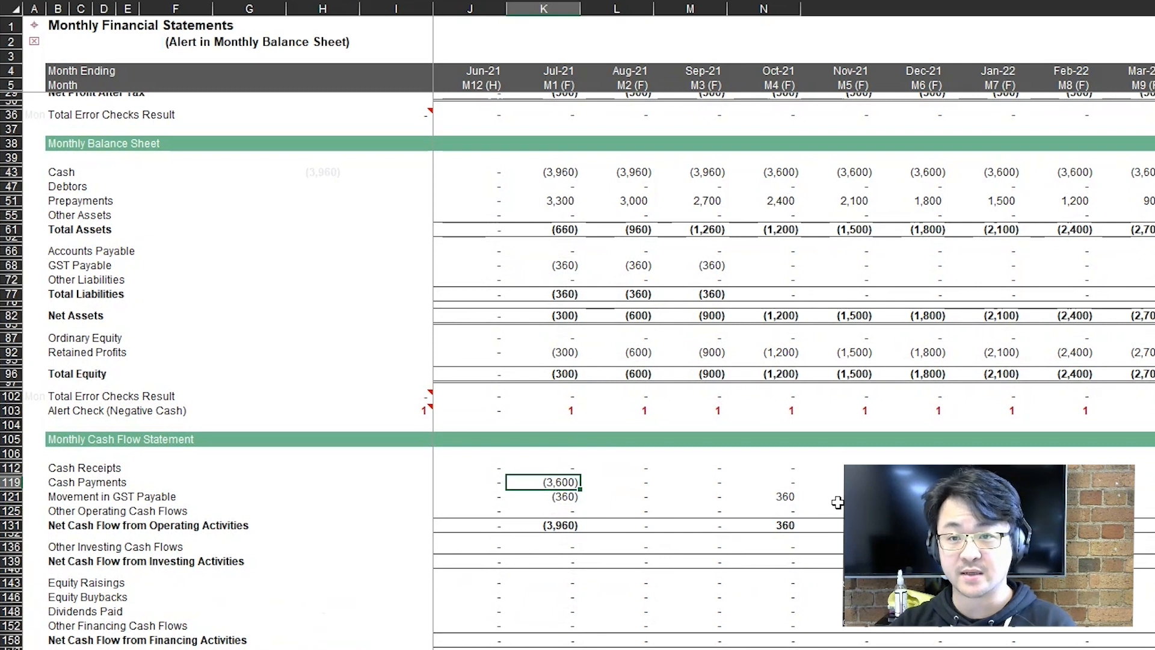
{"action": "left_click", "coordinate": [576, 497]}
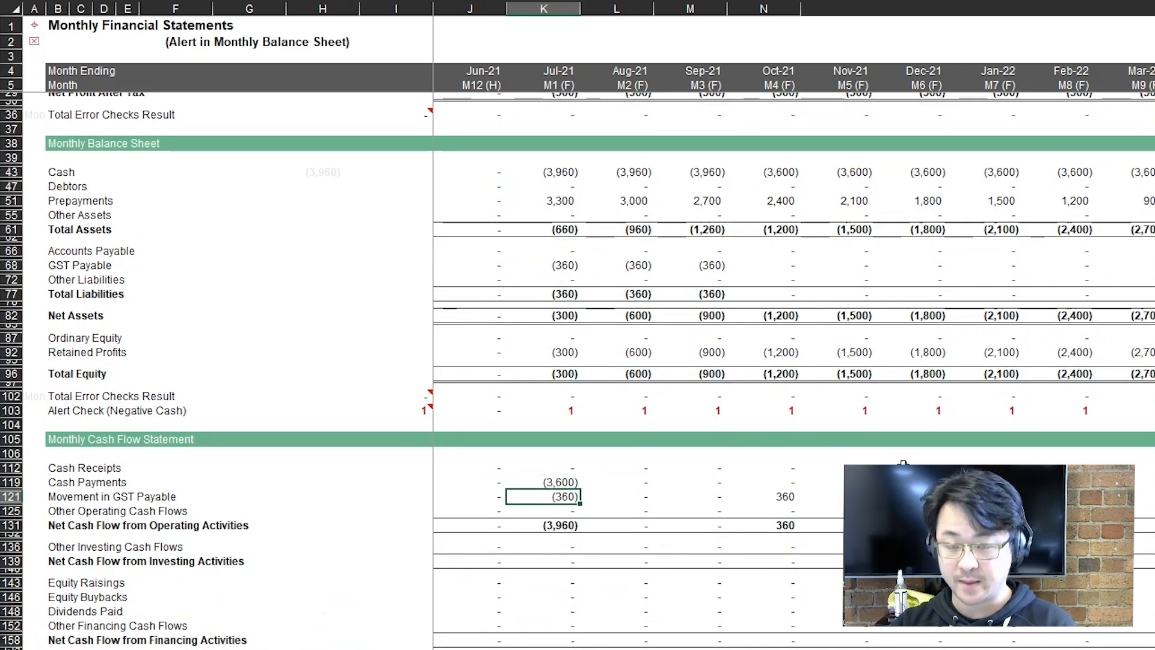
{"action": "left_click", "coordinate": [559, 524]}
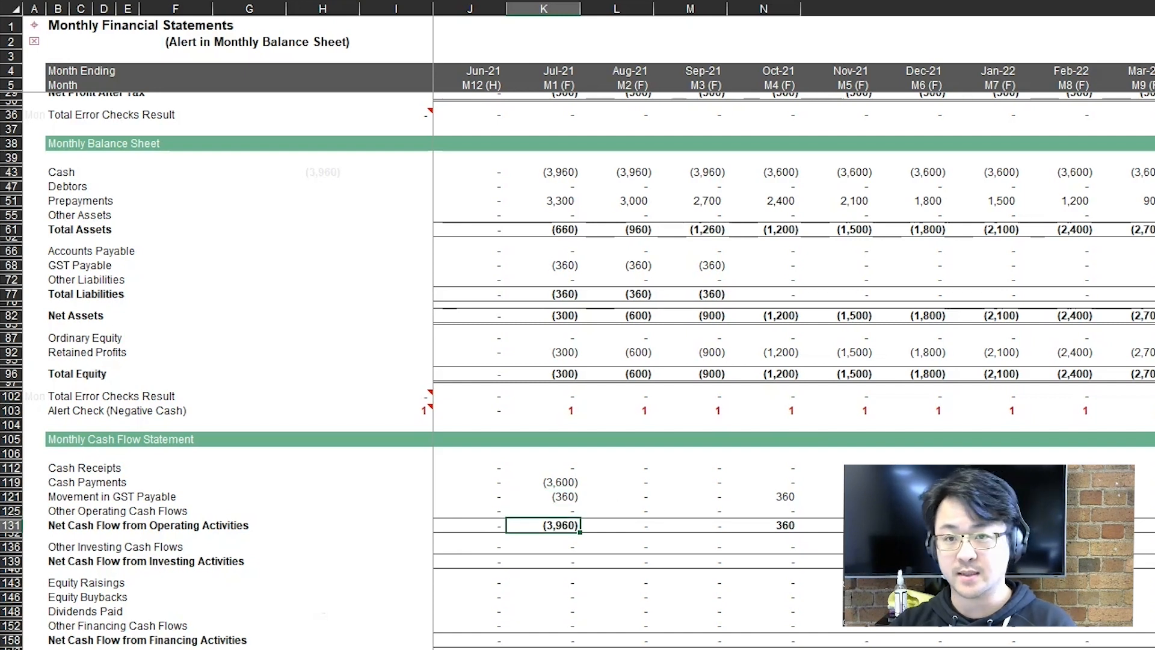
{"action": "left_click", "coordinate": [556, 184]}
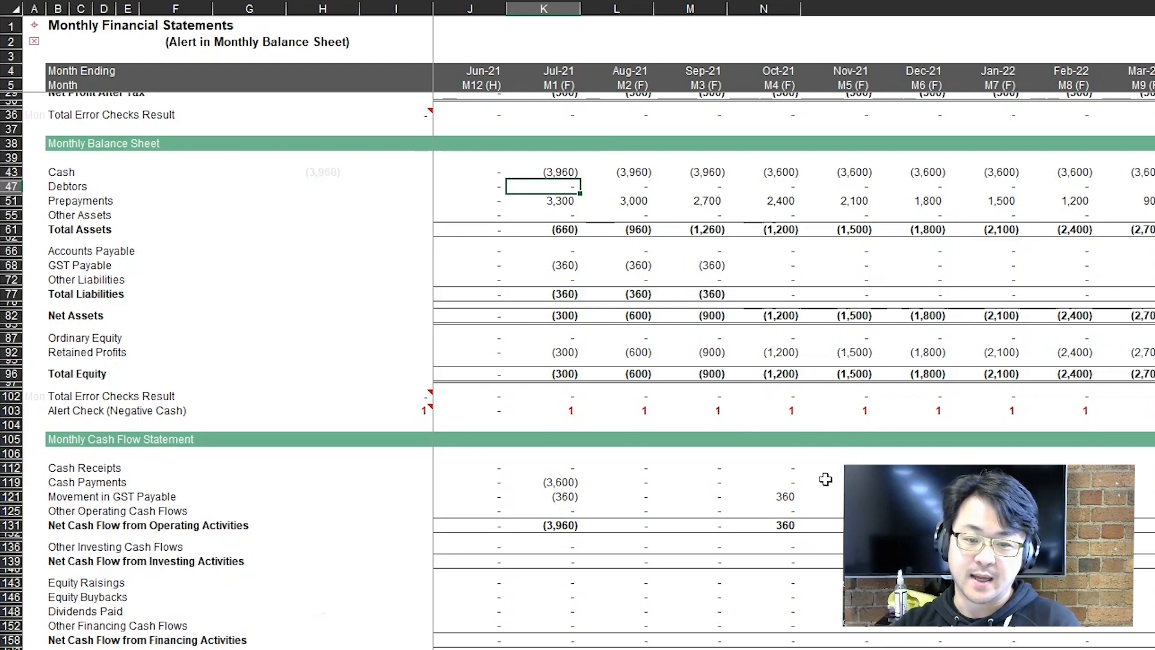
Step: Examine the Jul-21 to Sep-21 quarter against Oct-21 in the Monthly Financial Statements, including Oct-21's Movement in GST Payable
{"action": "left_click_drag", "start_coordinate": [675, 6], "coordinate": [535, 4]}
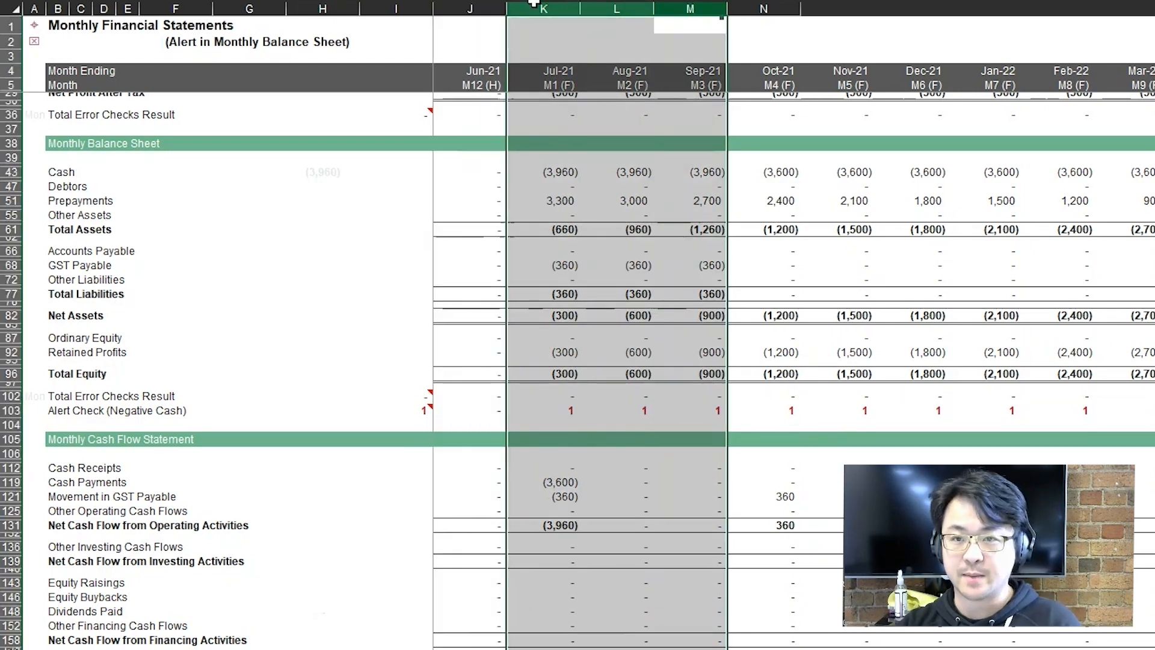
{"action": "left_click", "coordinate": [764, 6]}
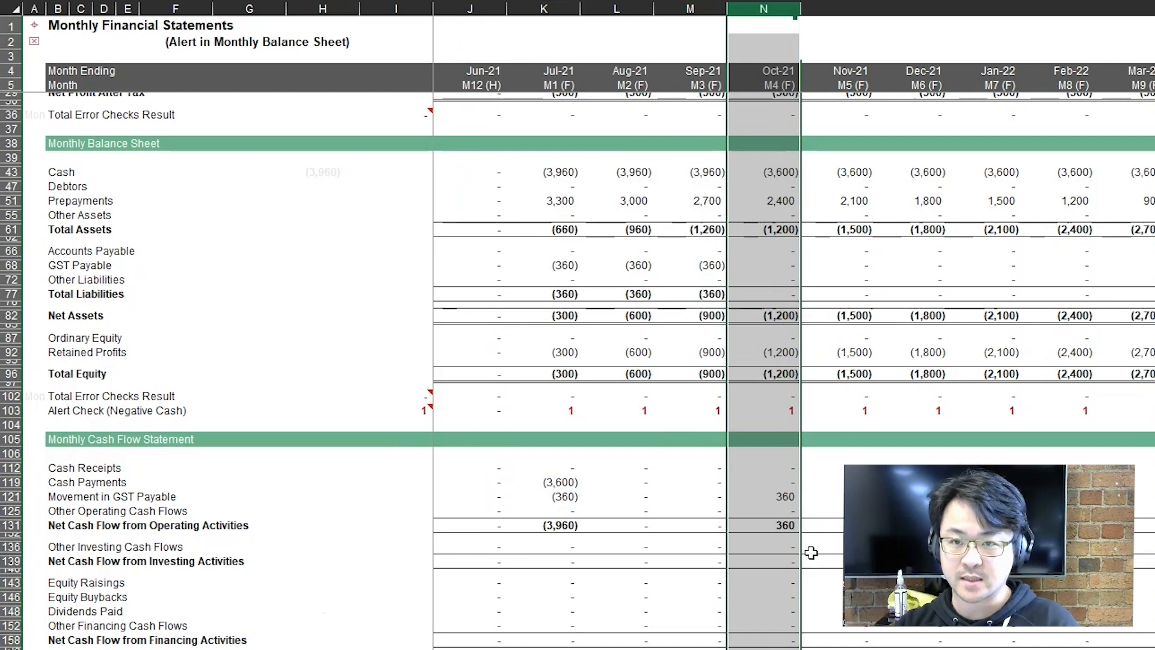
{"action": "left_click", "coordinate": [774, 498]}
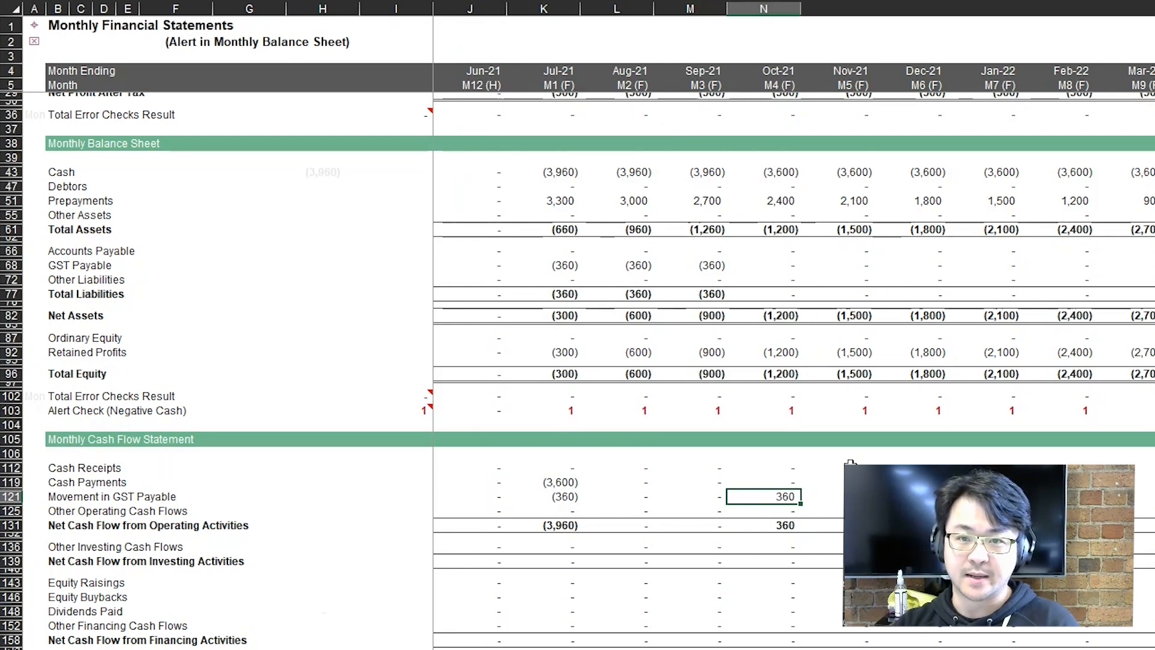
{"action": "scroll", "coordinate": [856, 449], "scroll_direction": "up", "scroll_amount": 5}
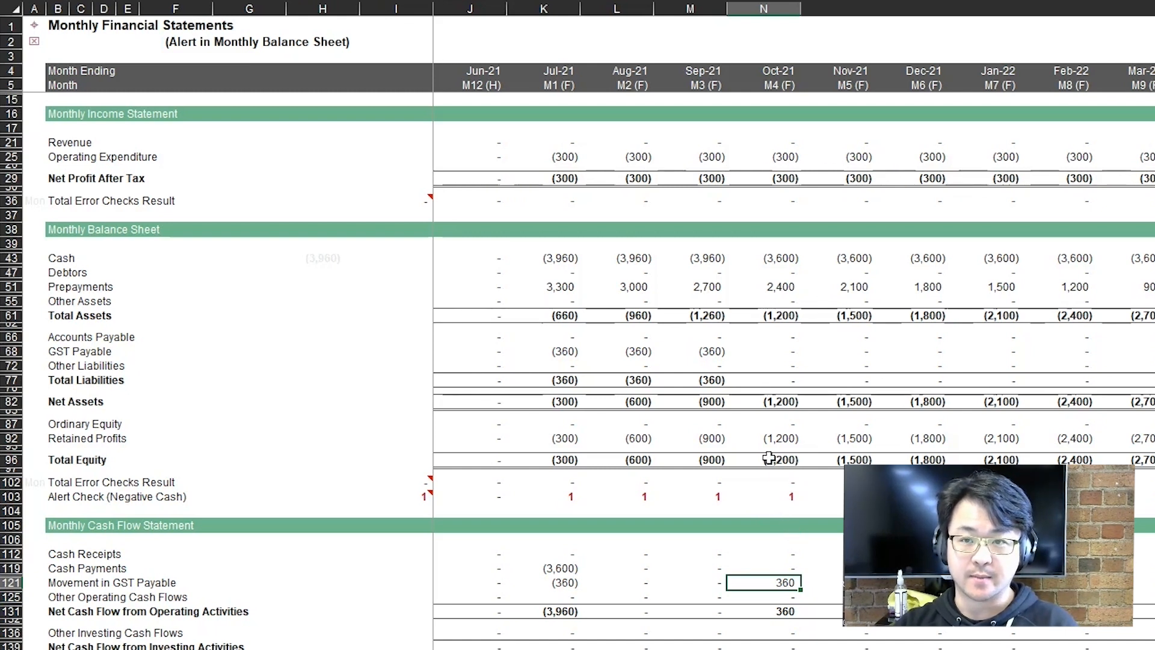
{"action": "left_click", "coordinate": [632, 340]}
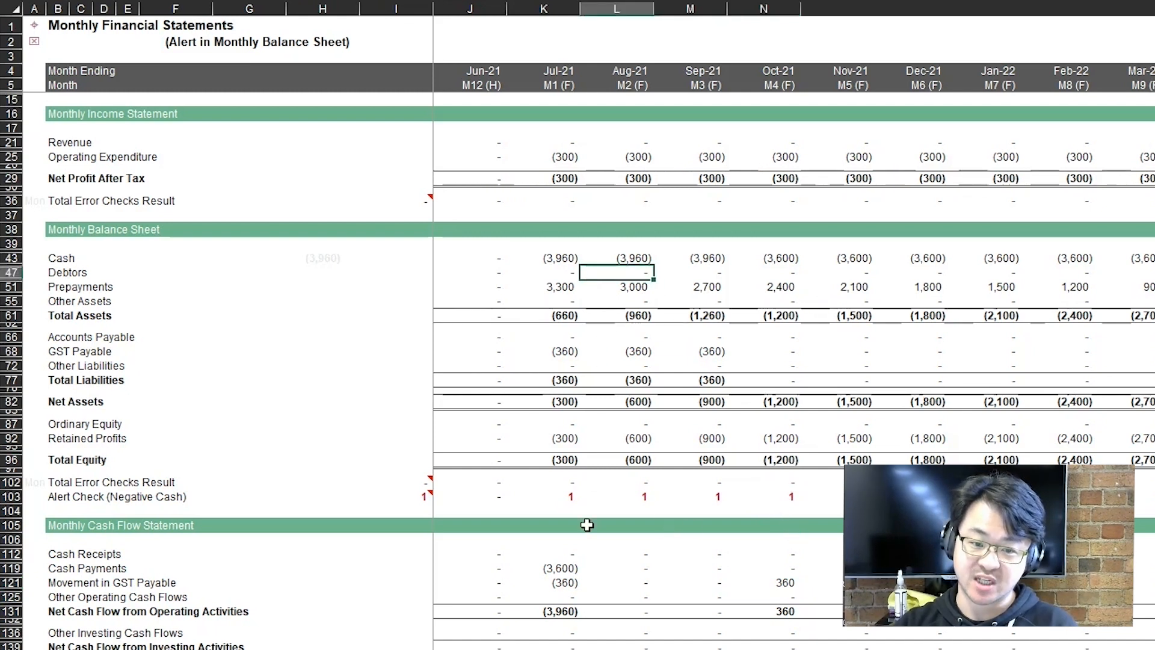
{"action": "left_click", "coordinate": [587, 596]}
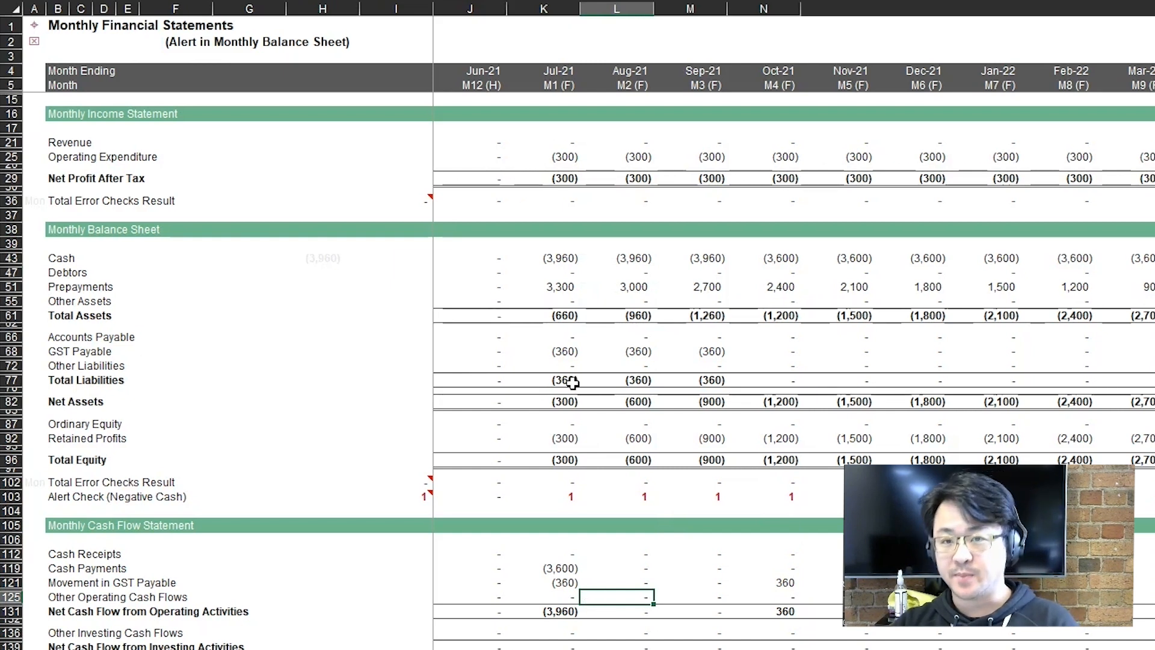
Step: Compare the monthly Operating Expenditure row with the balance sheet's Cash row from Jul-21 onward
{"action": "left_click_drag", "start_coordinate": [560, 157], "coordinate": [1152, 158]}
{"action": "left_click", "coordinate": [812, 270]}
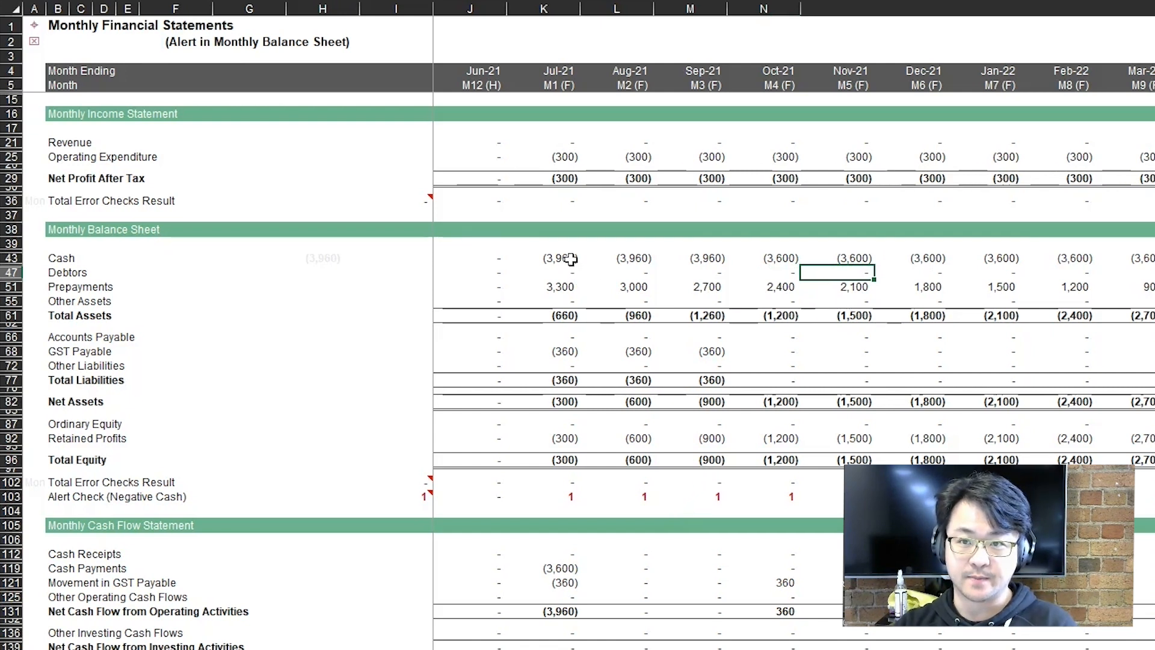
{"action": "left_click_drag", "start_coordinate": [570, 259], "coordinate": [1152, 258]}
{"action": "left_click", "coordinate": [1040, 282]}
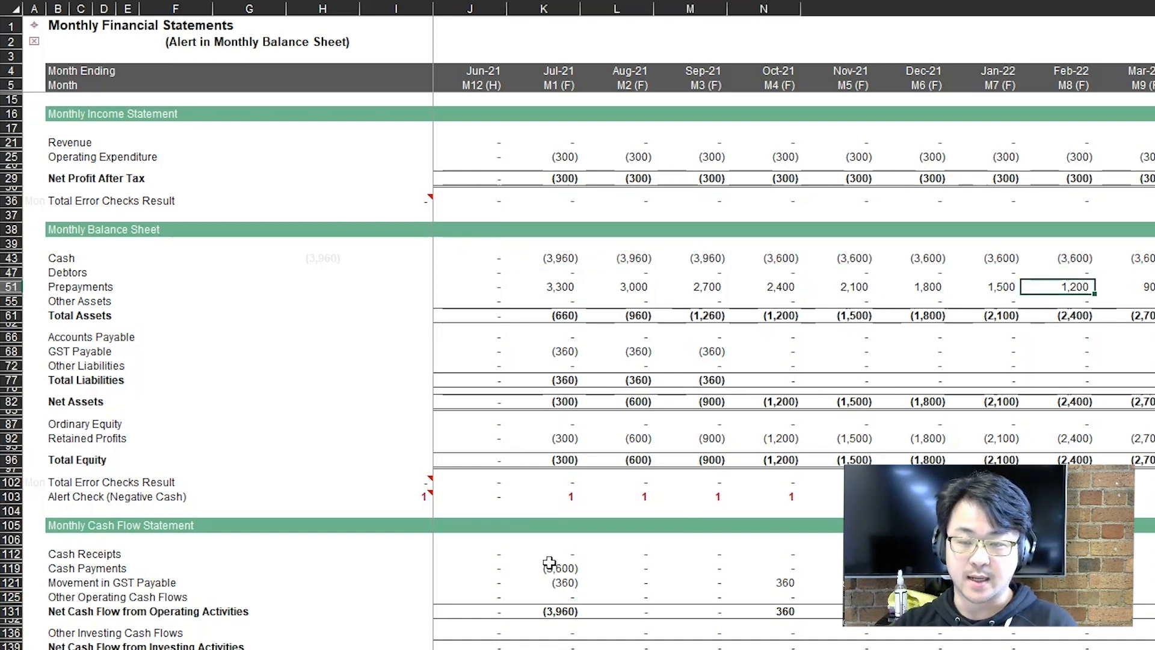
{"action": "left_click", "coordinate": [568, 259]}
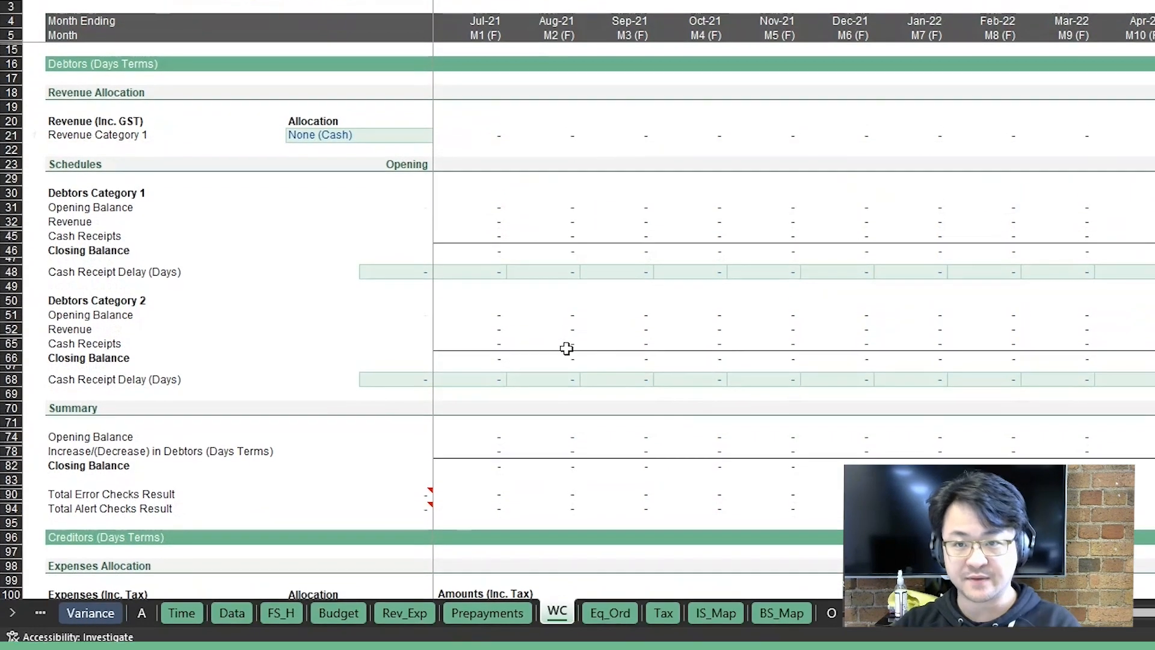
Step: On the WC sheet, allocate the Insurance expense to Creditors Category 1 under Creditors (Days Terms)
{"action": "scroll", "coordinate": [566, 348], "scroll_direction": "down", "scroll_amount": 4}
{"action": "left_click", "coordinate": [544, 294]}
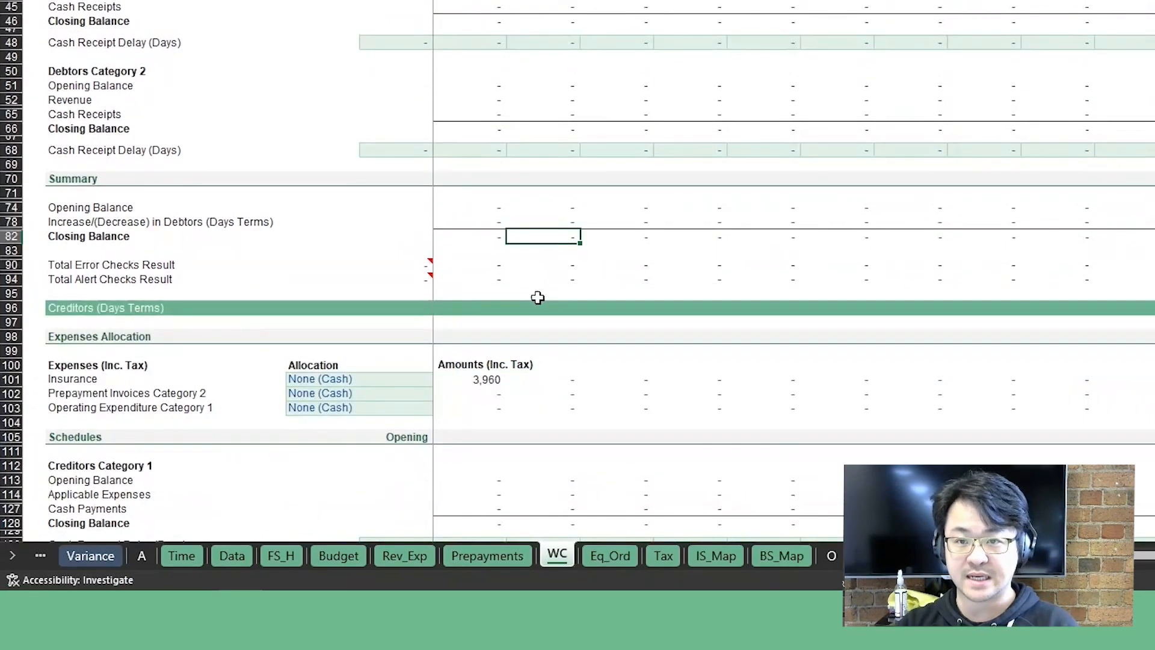
{"action": "scroll", "coordinate": [538, 282], "scroll_direction": "down", "scroll_amount": 2}
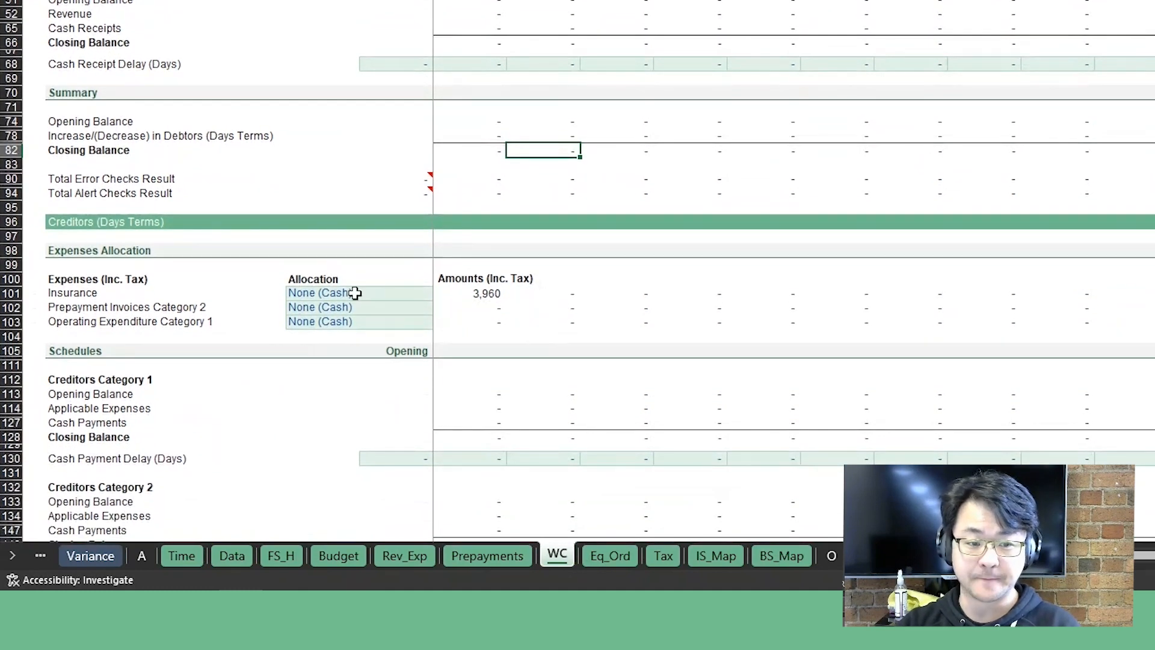
{"action": "left_click", "coordinate": [355, 292]}
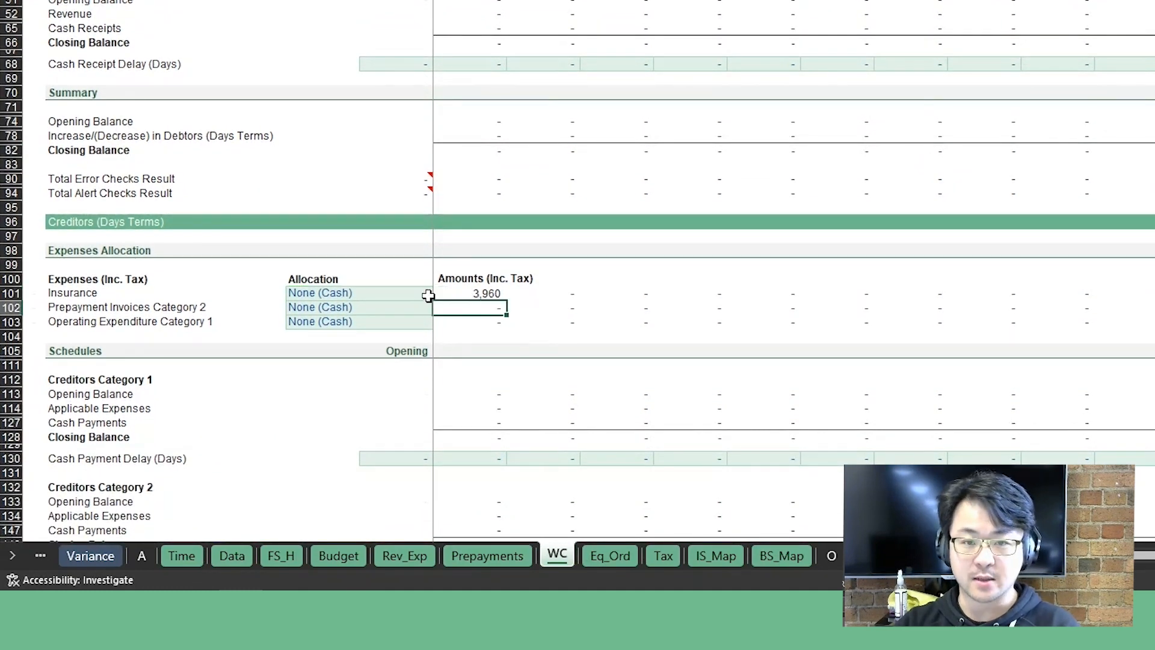
{"action": "left_click", "coordinate": [442, 294]}
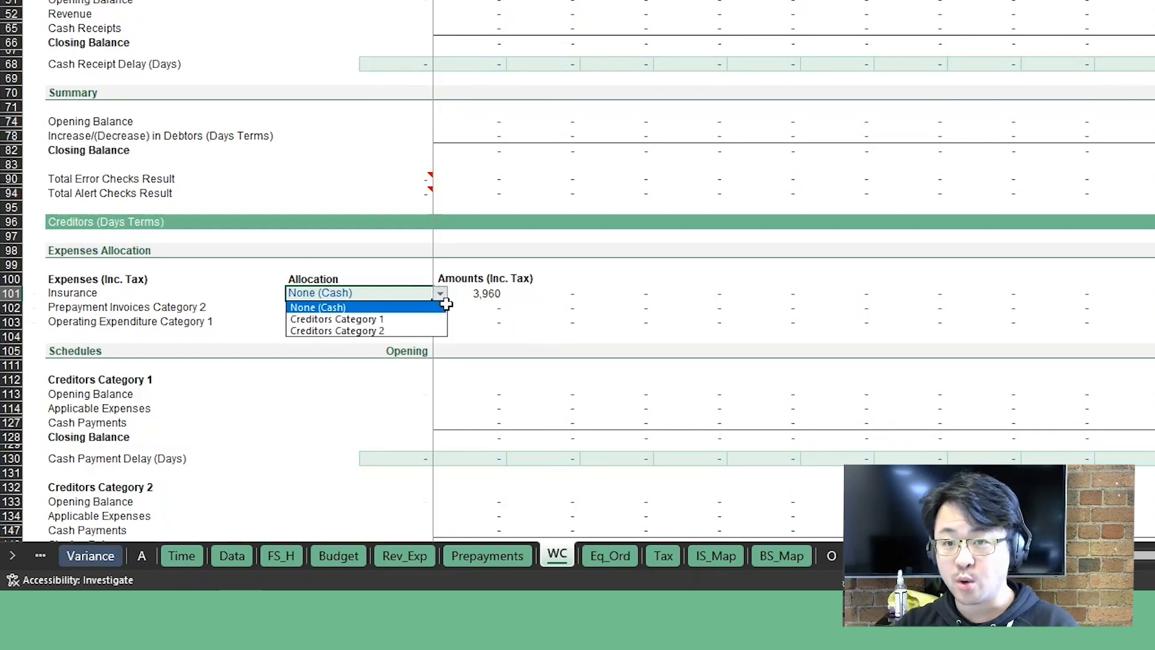
{"action": "left_click", "coordinate": [408, 319]}
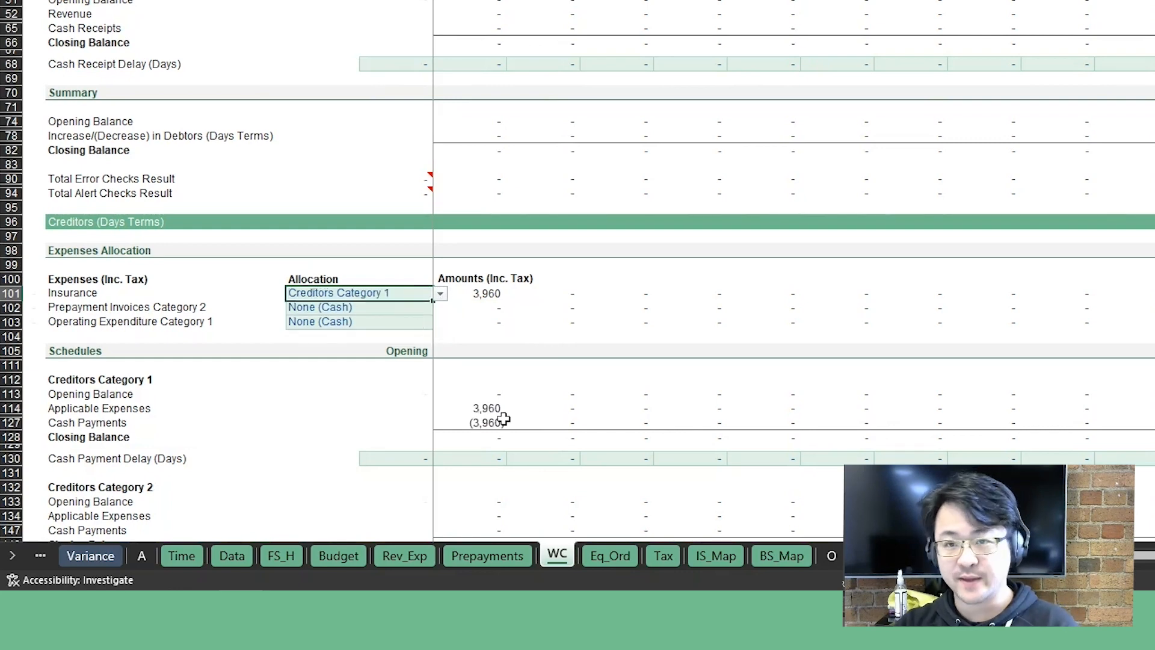
Step: Set the Cash Payment Delay for Creditors Category 1 to 15 days in the opening column and every month
{"action": "scroll", "coordinate": [504, 418], "scroll_direction": "down", "scroll_amount": 1}
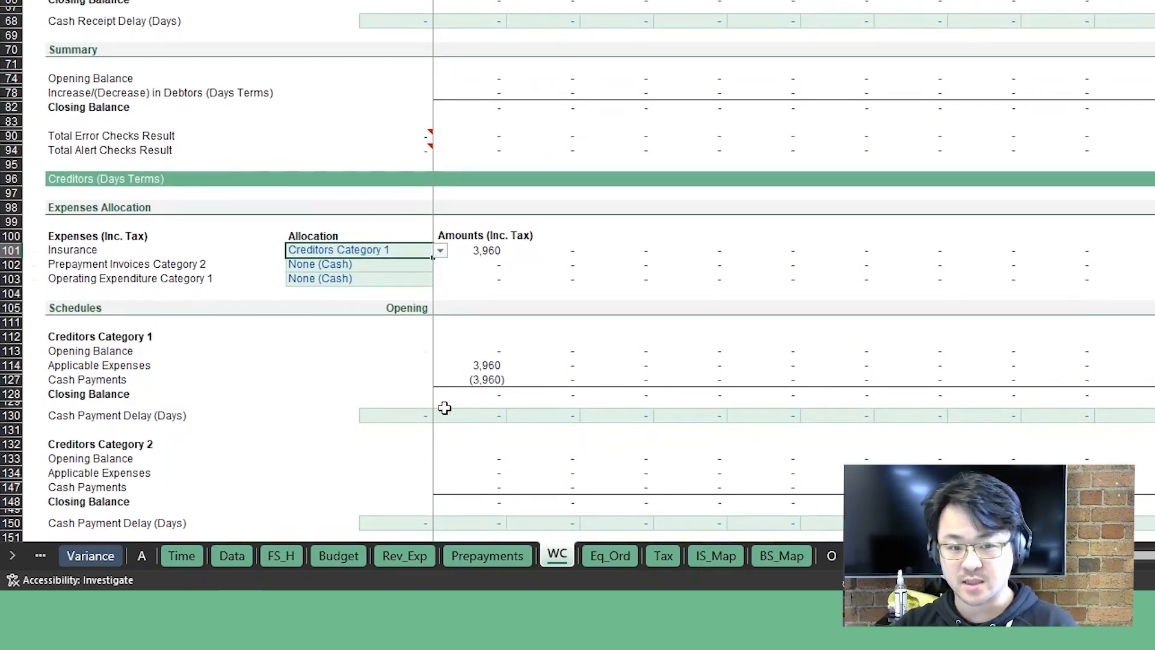
{"action": "left_click", "coordinate": [425, 414]}
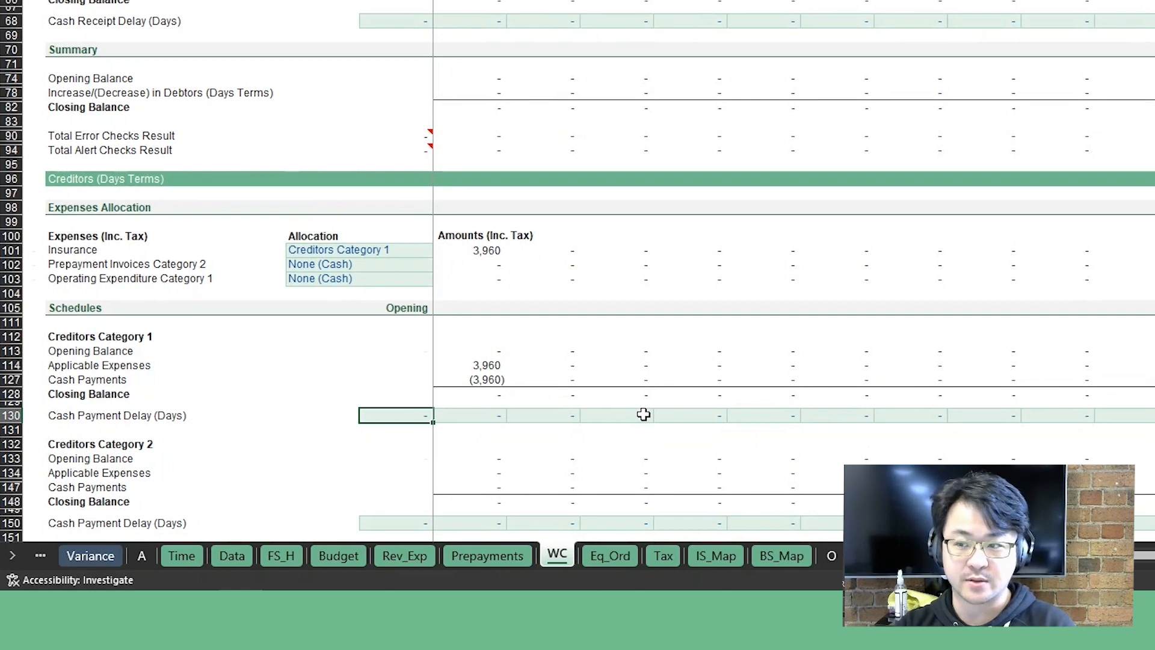
{"action": "key", "text": "ctrl+shift+Right"}
{"action": "type", "text": "15"}
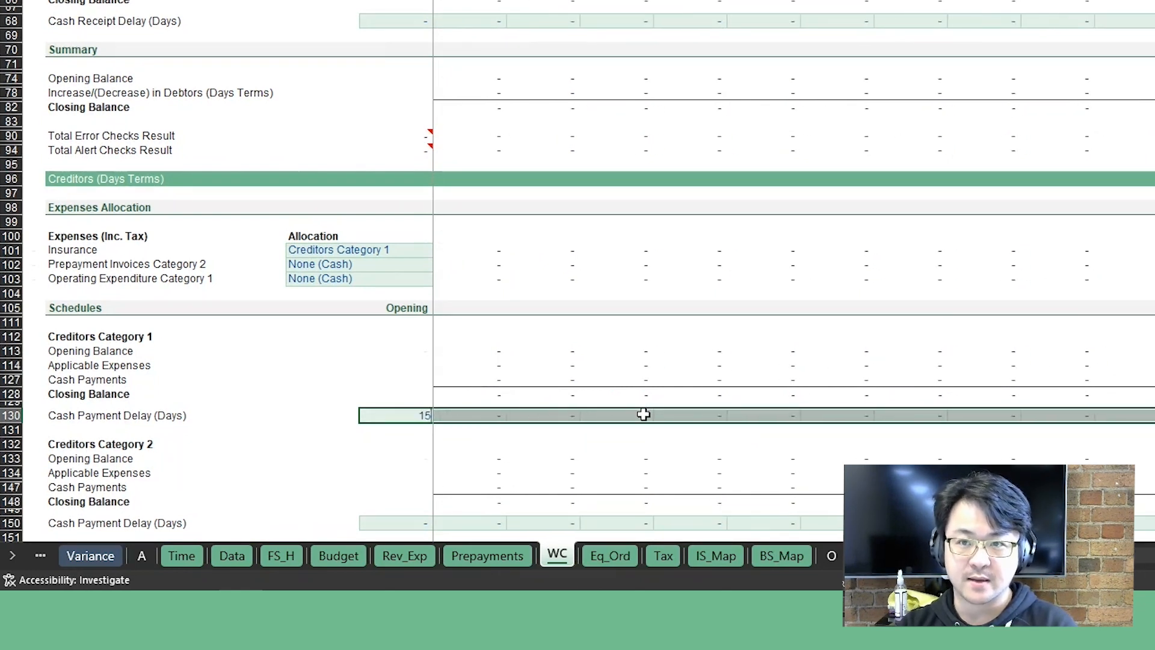
{"action": "key", "text": "ctrl+Return"}
{"action": "key", "text": "Right"}
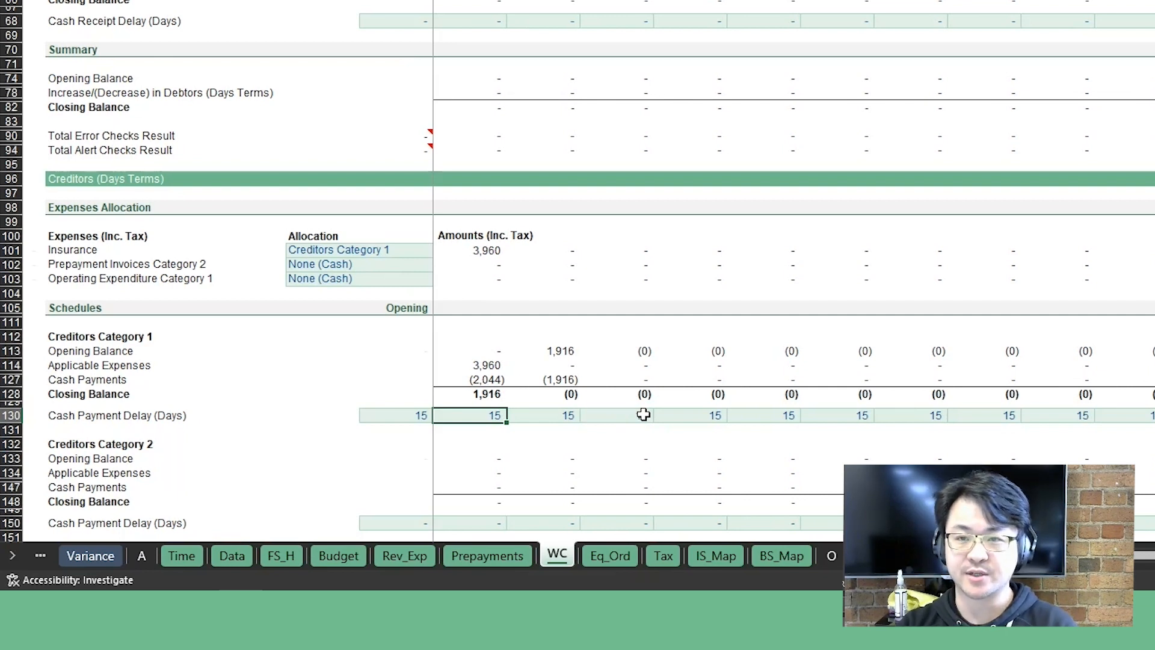
{"action": "key", "text": "Left"}
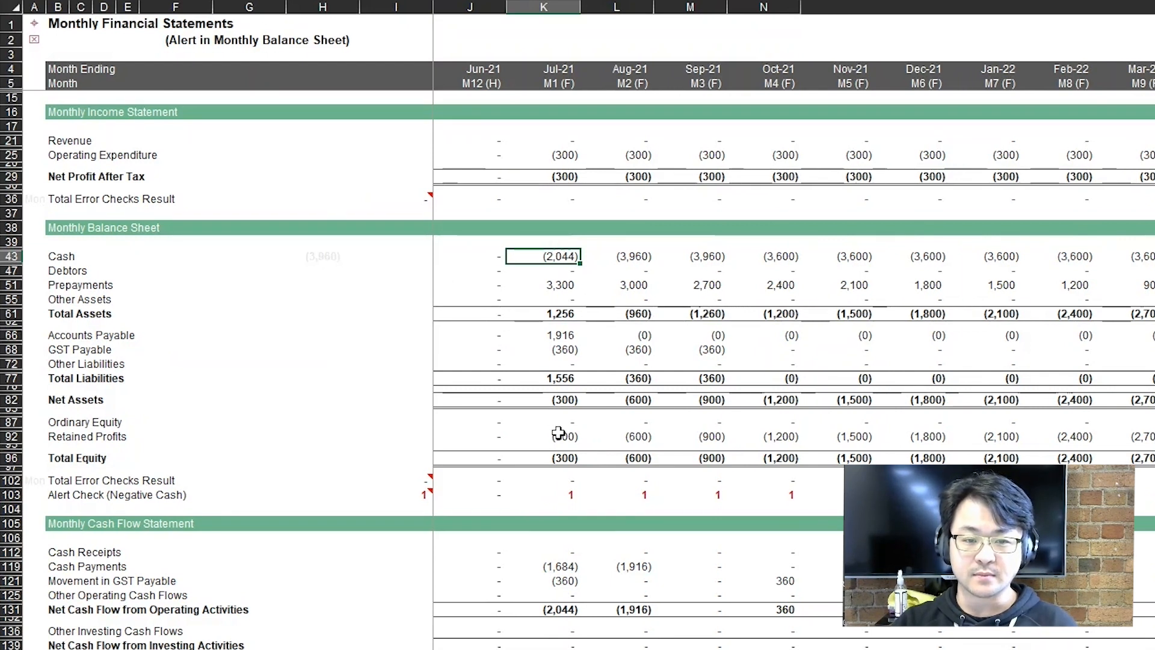
Step: Review the Prepayments and Operating Expenditure rows and the Jul-21 Accounts Payable in the Monthly Financial Statements
{"action": "left_click_drag", "start_coordinate": [562, 283], "coordinate": [1152, 286]}
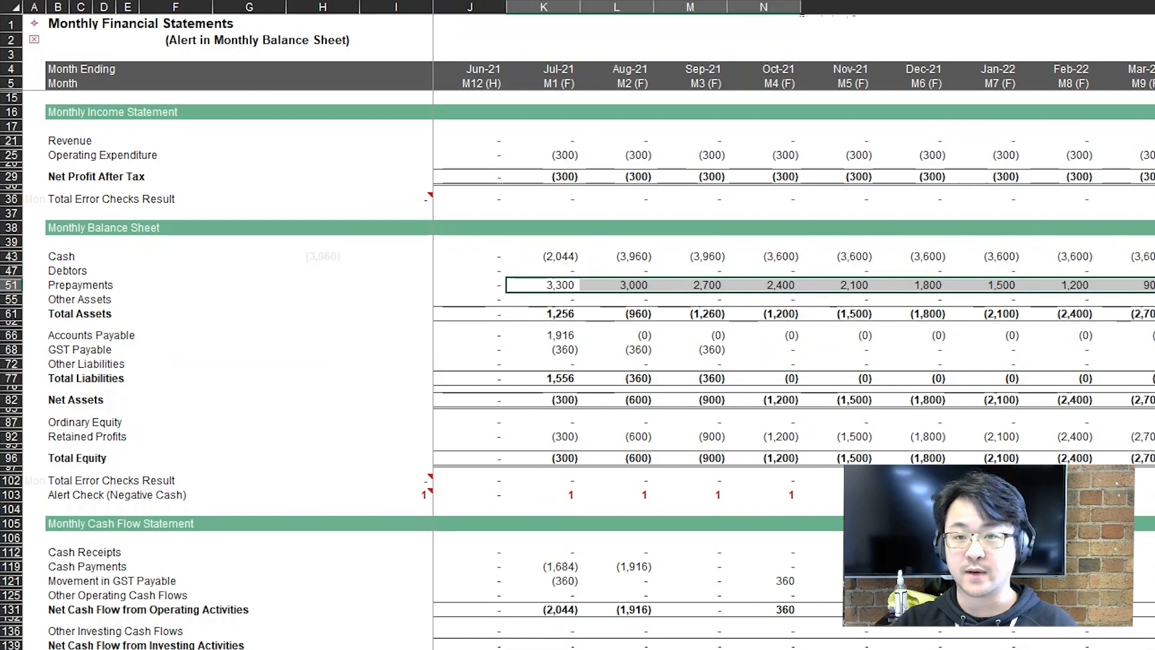
{"action": "left_click_drag", "start_coordinate": [560, 154], "coordinate": [1152, 155], "text": "ctrl"}
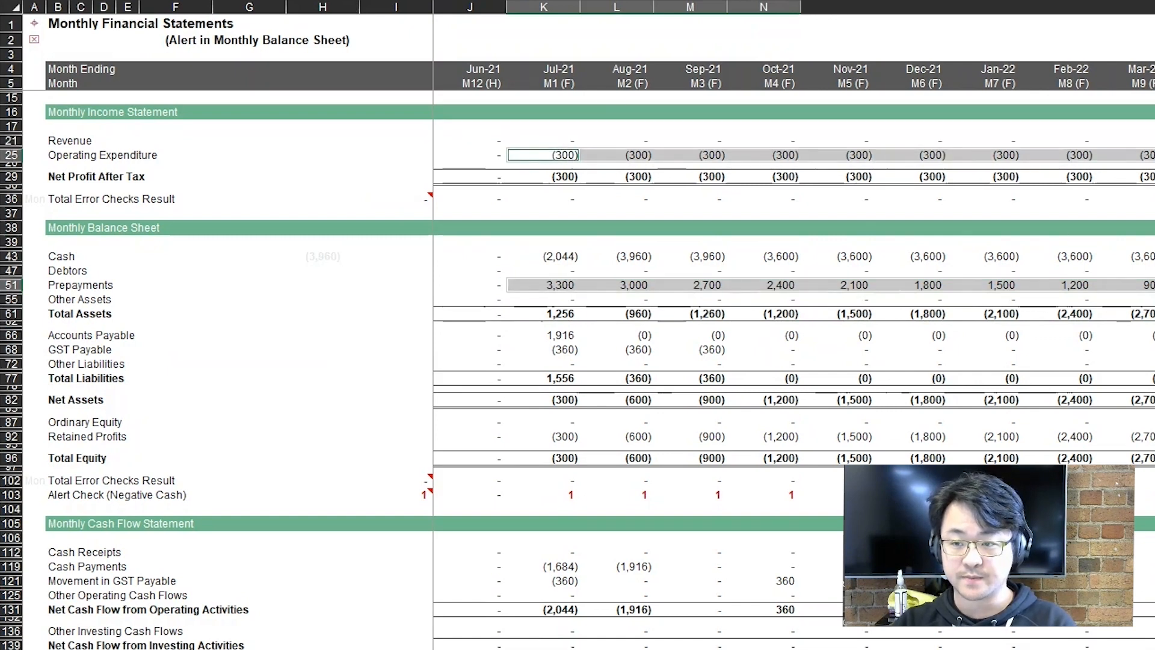
{"action": "left_click", "coordinate": [737, 413]}
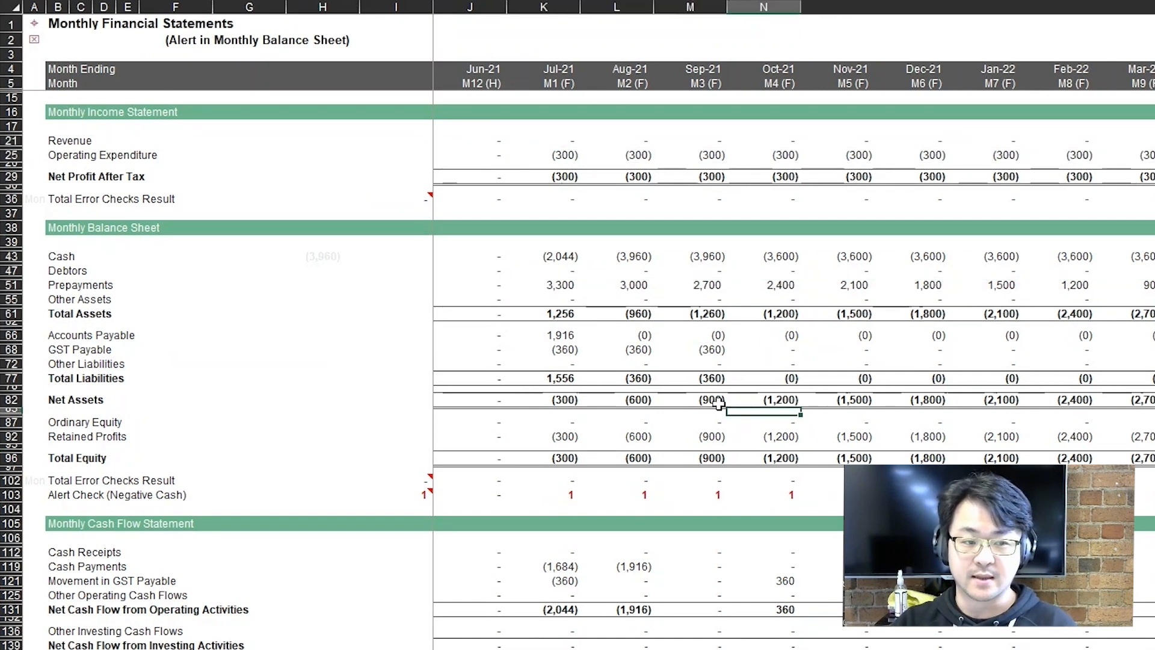
{"action": "left_click", "coordinate": [546, 338]}
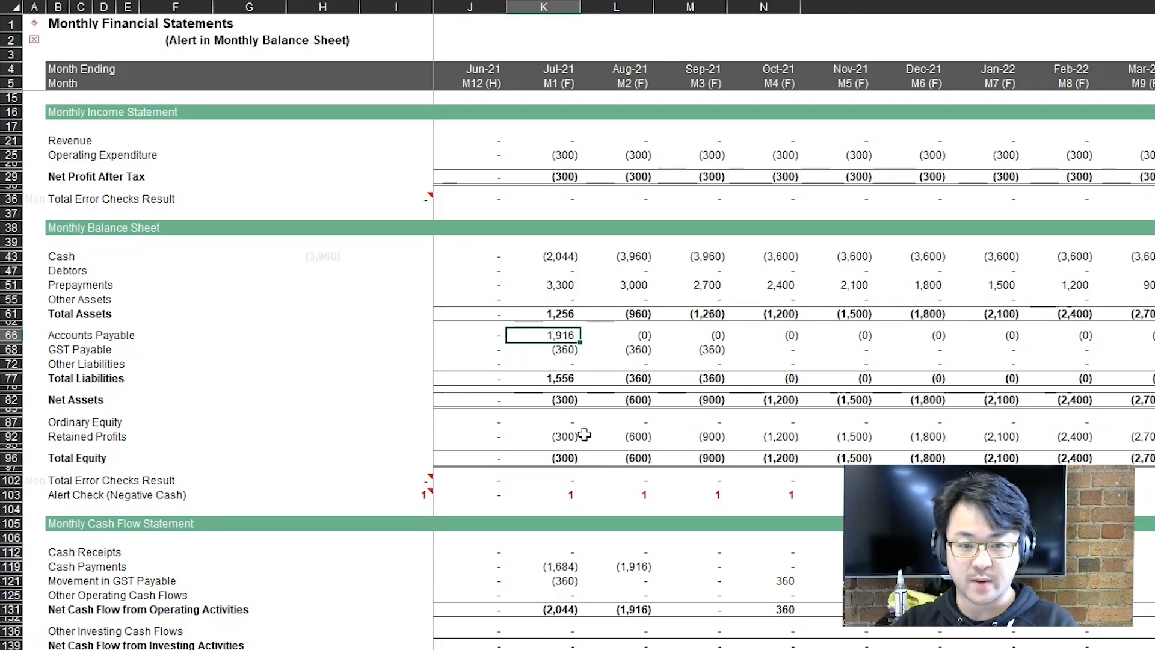
Step: On the WC sheet, set the Cash Payment Delay for Creditors Category 1 to 31 days across the opening column and all months
{"action": "left_click", "coordinate": [556, 546]}
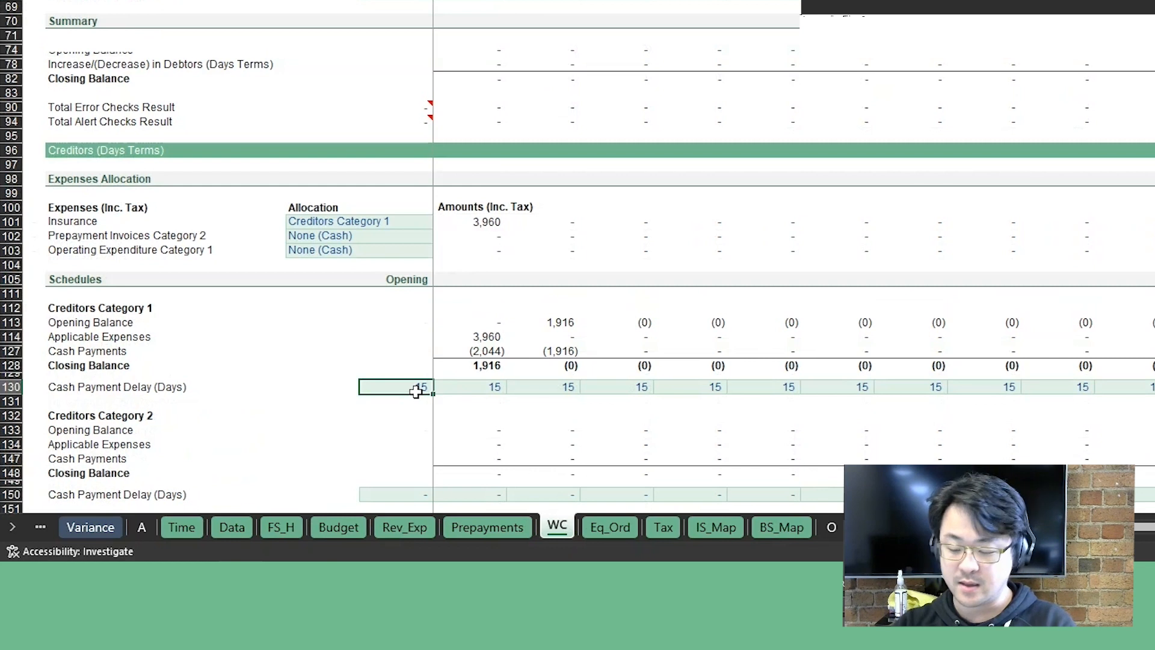
{"action": "key", "text": "ctrl+shift+Right"}
{"action": "type", "text": "31"}
{"action": "key", "text": "Return"}
{"action": "key", "text": "ctrl+r"}
{"action": "key", "text": "Right"}
{"action": "left_click", "coordinate": [416, 391]}
{"action": "key", "text": "Right"}
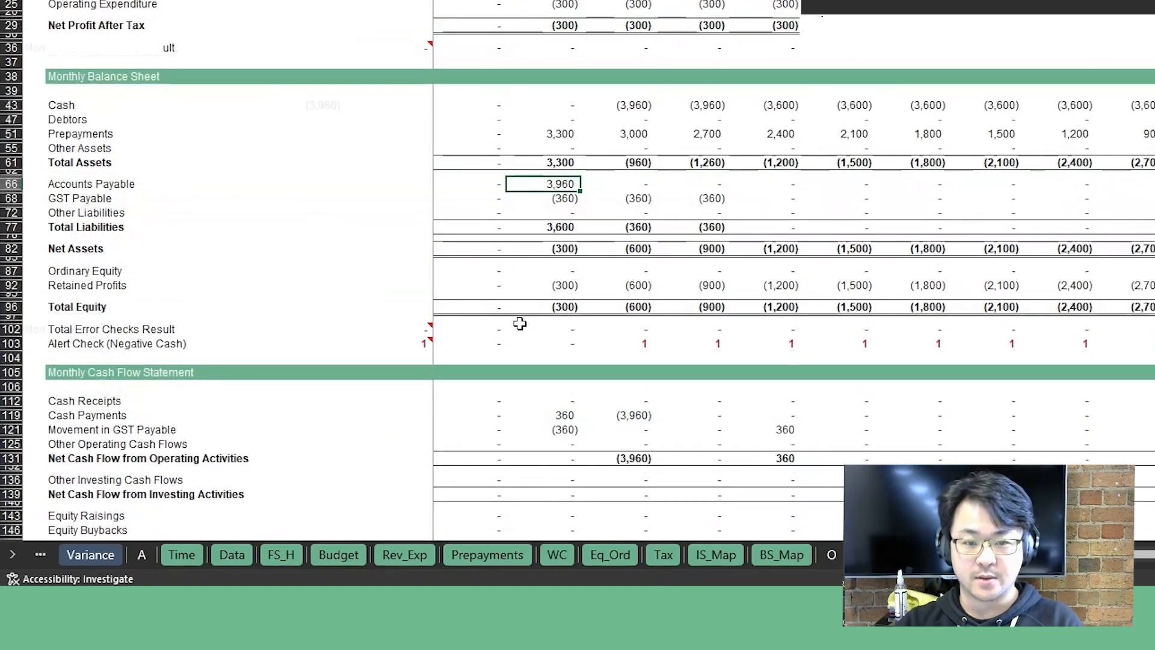
Step: Check the Cash row and the Jul-21 Operating Expenditure, Accounts Payable and GST Payable in the Monthly Financial Statements
{"action": "scroll", "coordinate": [299, 237], "scroll_direction": "up", "scroll_amount": 4}
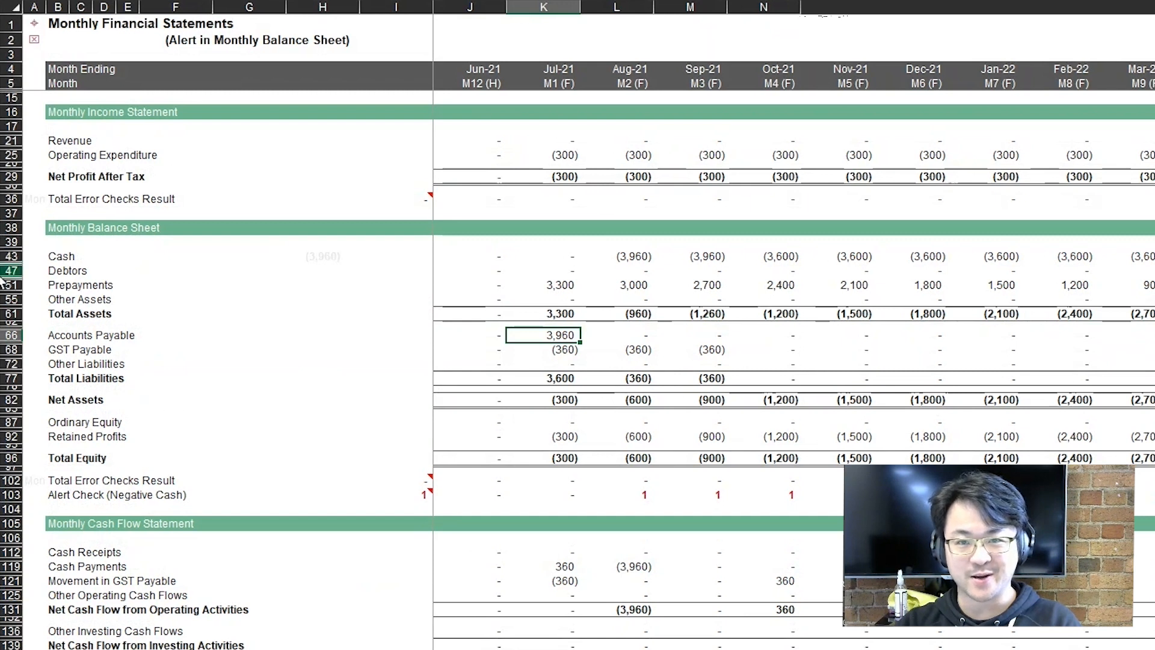
{"action": "left_click", "coordinate": [11, 256]}
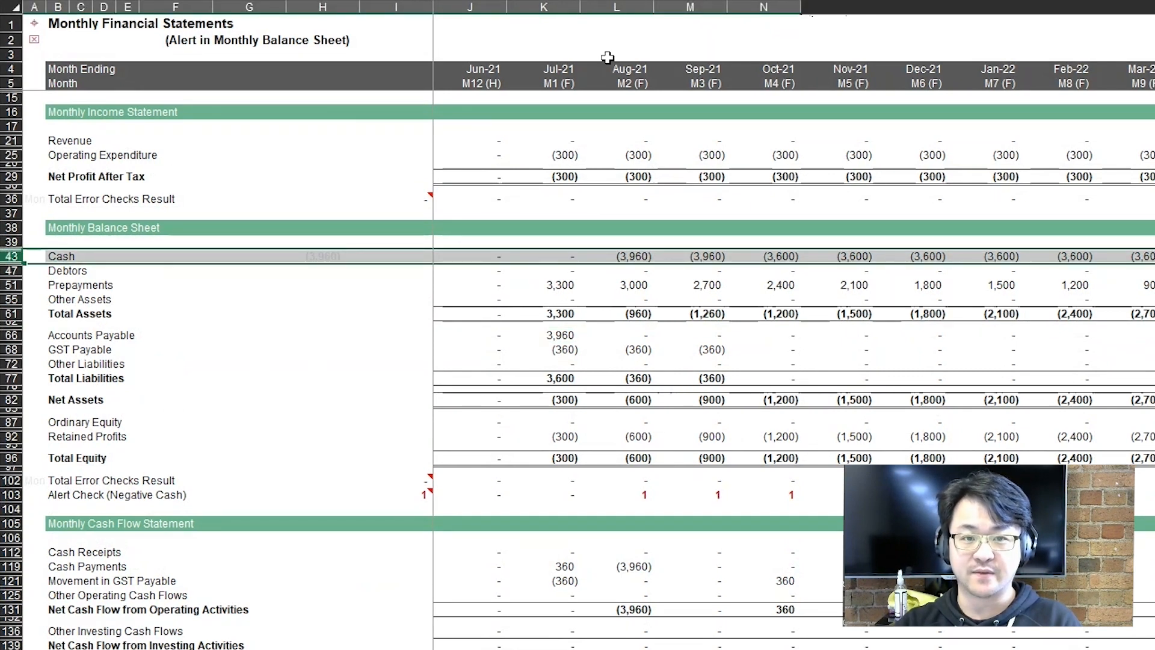
{"action": "left_click", "coordinate": [551, 7]}
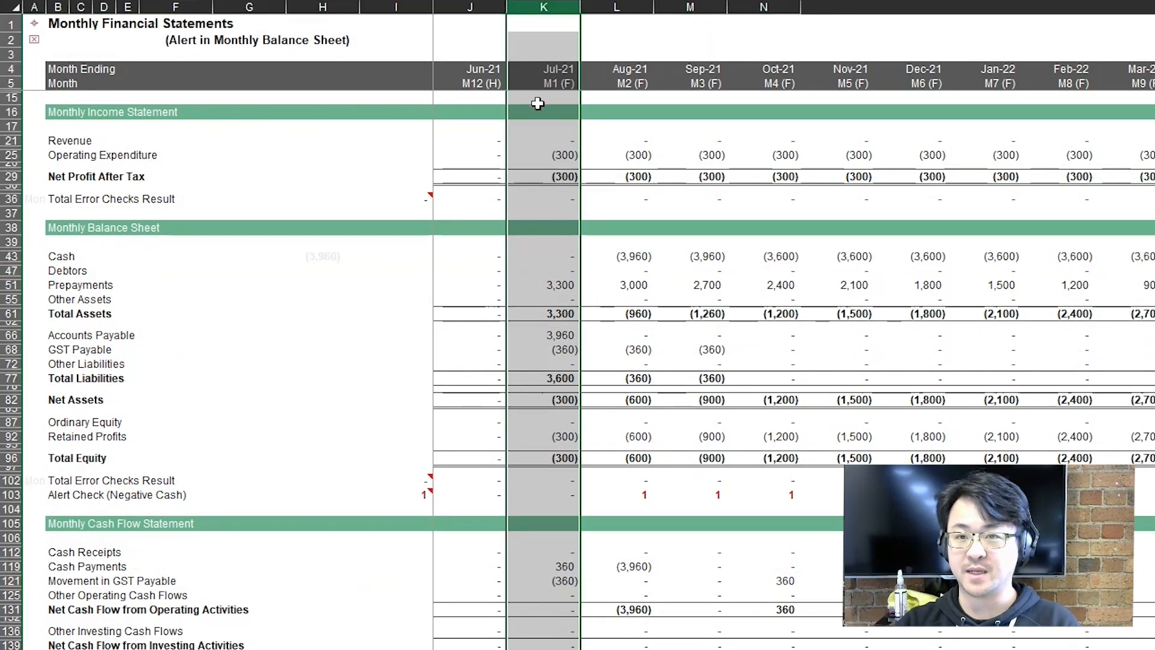
{"action": "left_click", "coordinate": [563, 257]}
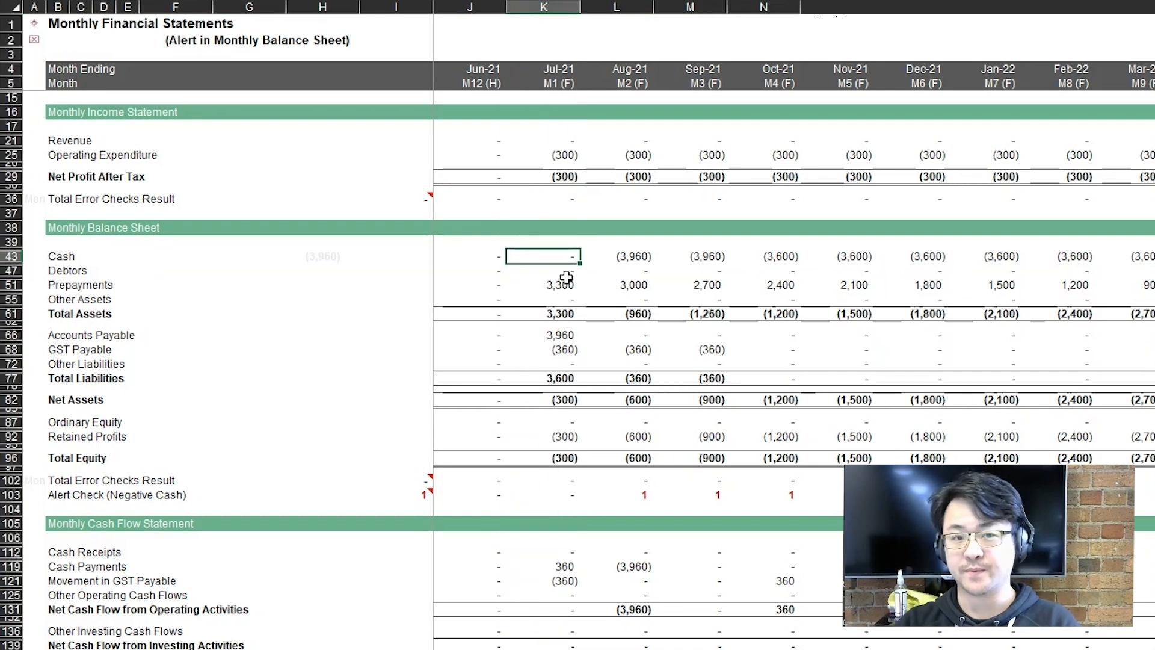
{"action": "left_click", "coordinate": [555, 155]}
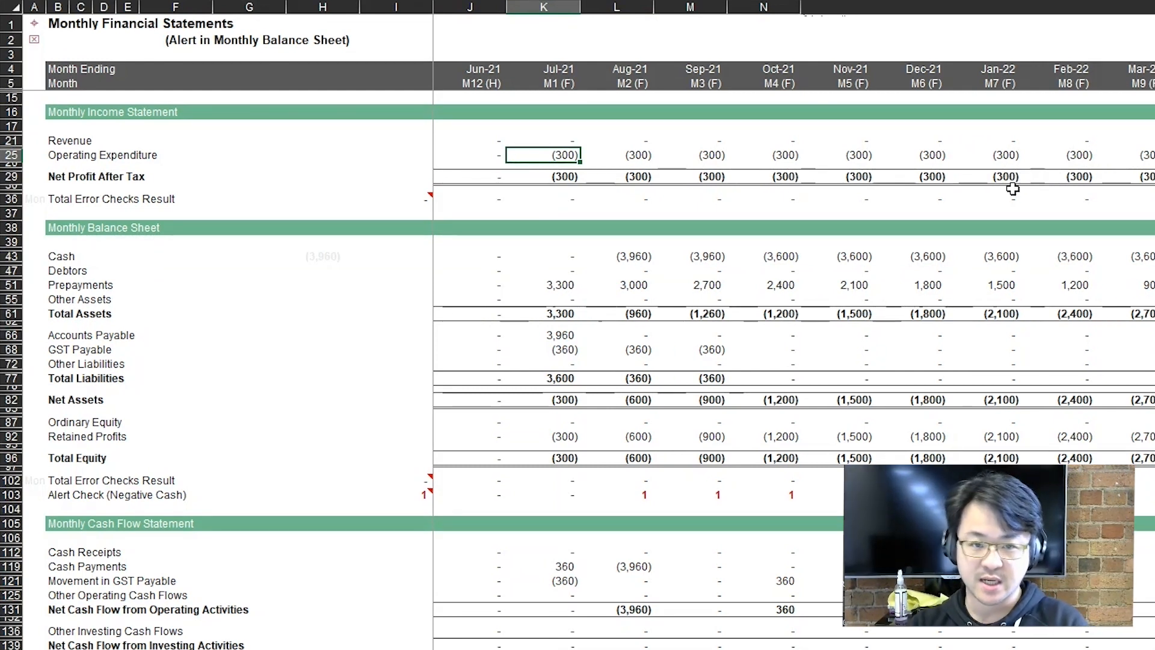
{"action": "left_click", "coordinate": [575, 337]}
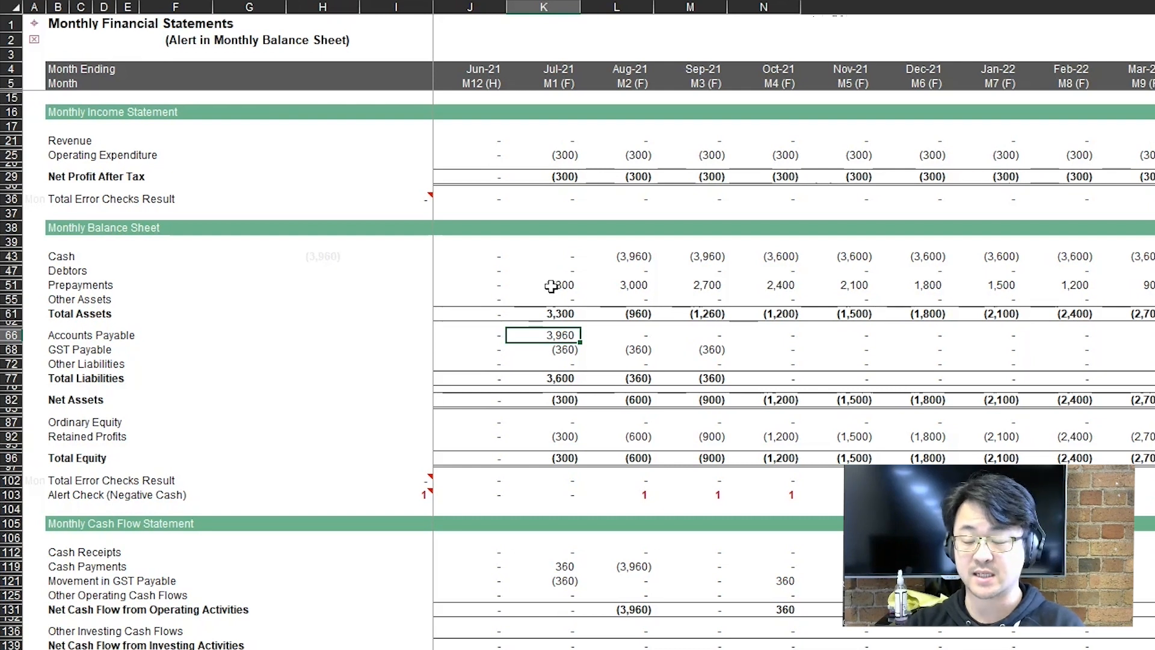
{"action": "left_click", "coordinate": [579, 348]}
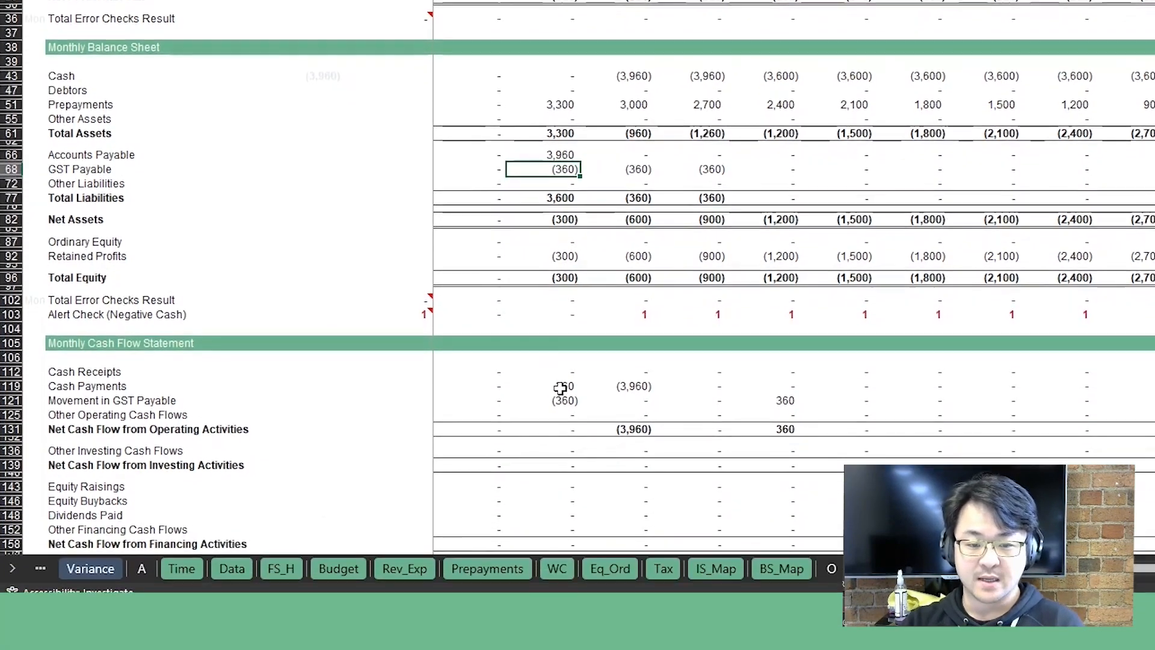
Step: Expand the Cash Payments breakdown in the Monthly Cash Flow Statement and inspect the Jul-21 Movement in Creditors
{"action": "left_click_drag", "start_coordinate": [560, 372], "coordinate": [560, 415]}
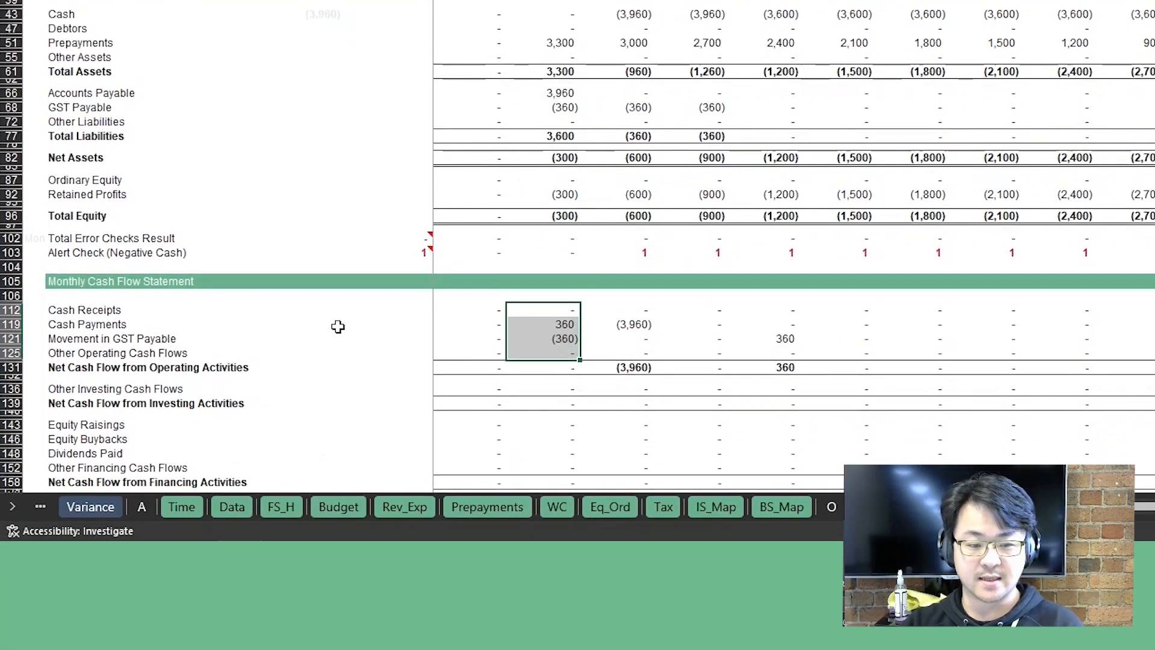
{"action": "left_click", "coordinate": [1, 324]}
{"action": "scroll", "coordinate": [631, 277], "scroll_direction": "down", "scroll_amount": 1}
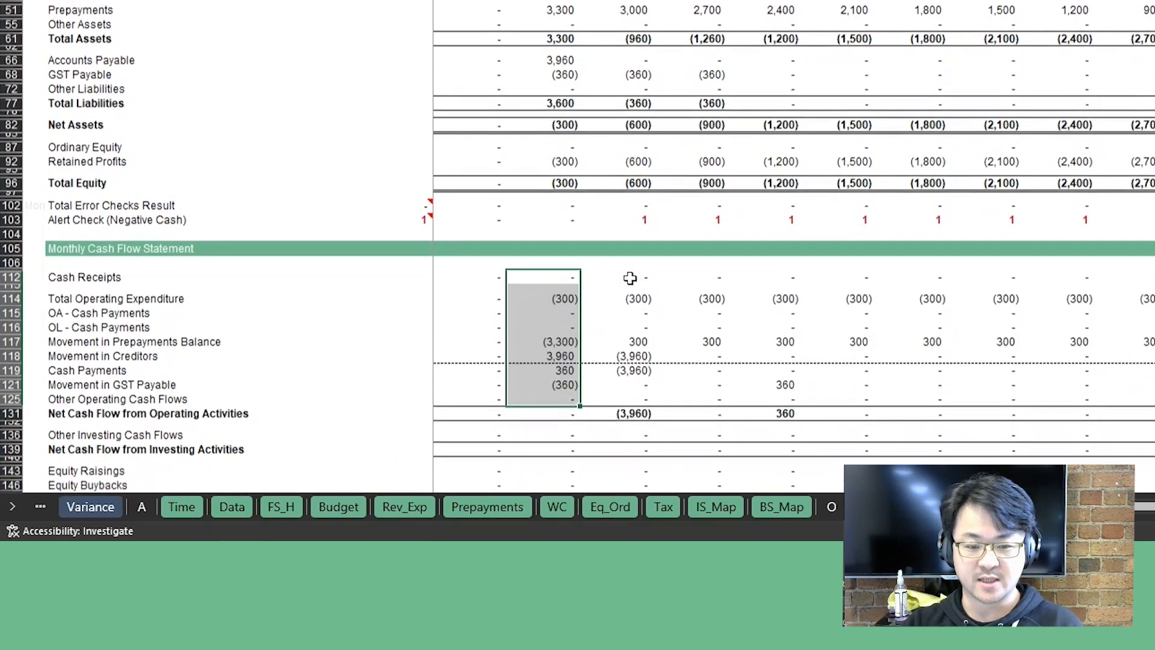
{"action": "left_click", "coordinate": [567, 348]}
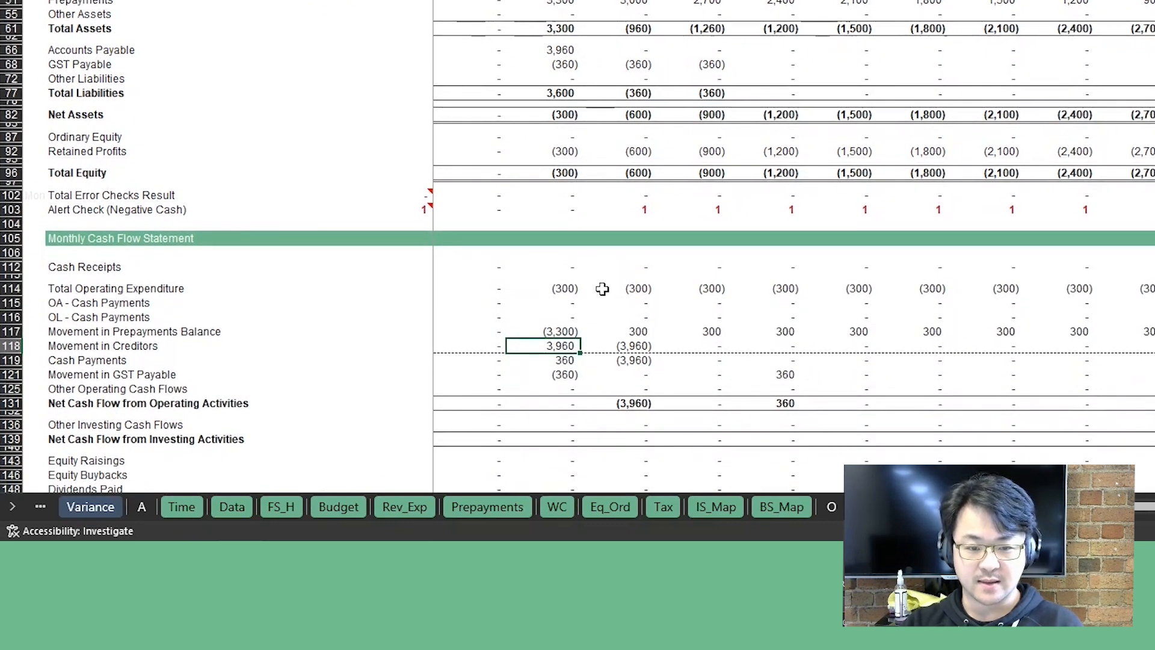
Step: Compare Total Operating Expenditure with Movement in Prepayments Balance for Jul-21, Sep-21 and Oct-21, plus the Jul-21 Movement in Creditors
{"action": "left_click", "coordinate": [559, 331]}
{"action": "left_click_drag", "start_coordinate": [559, 331], "coordinate": [560, 286]}
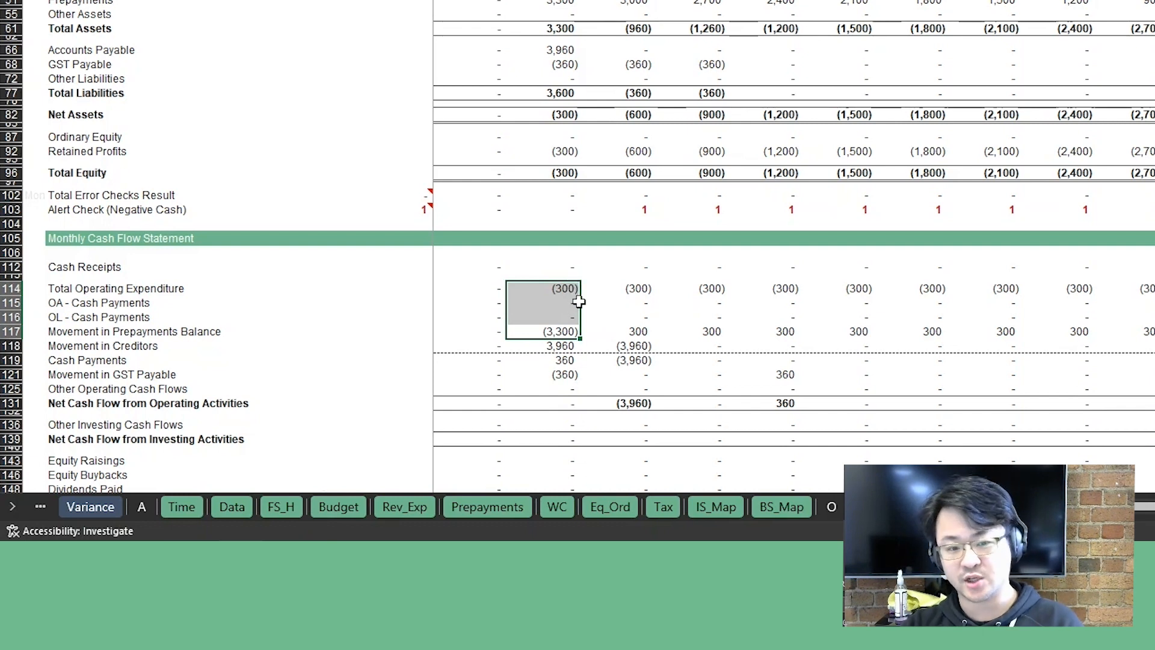
{"action": "left_click_drag", "start_coordinate": [692, 336], "coordinate": [701, 283]}
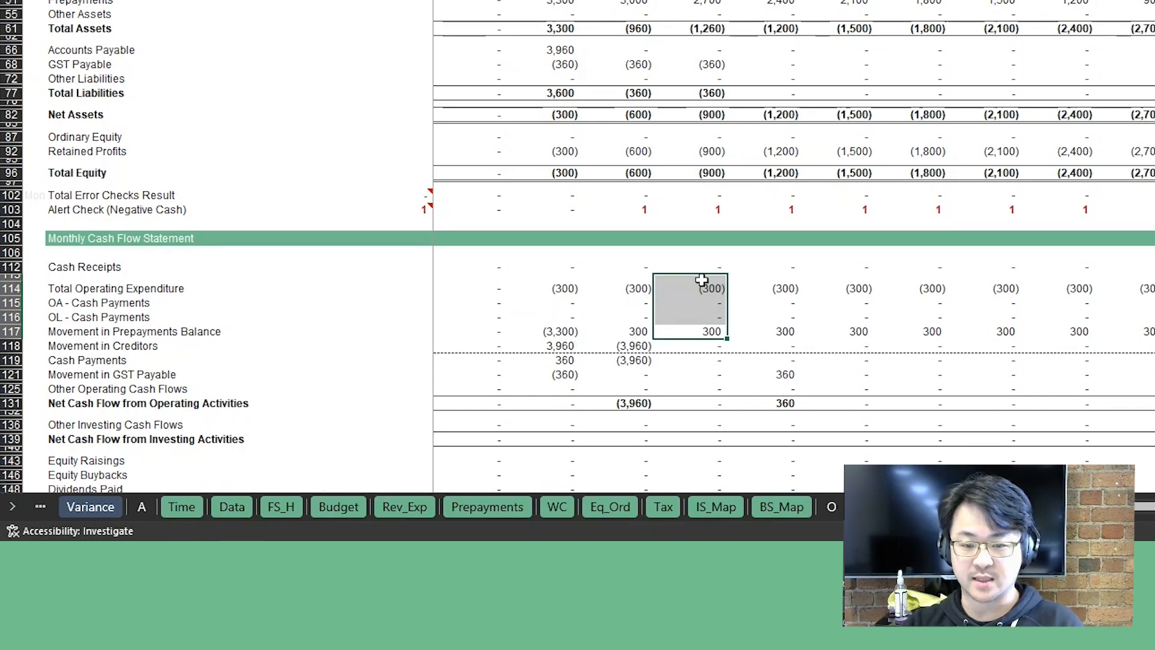
{"action": "left_click_drag", "start_coordinate": [756, 325], "coordinate": [769, 286]}
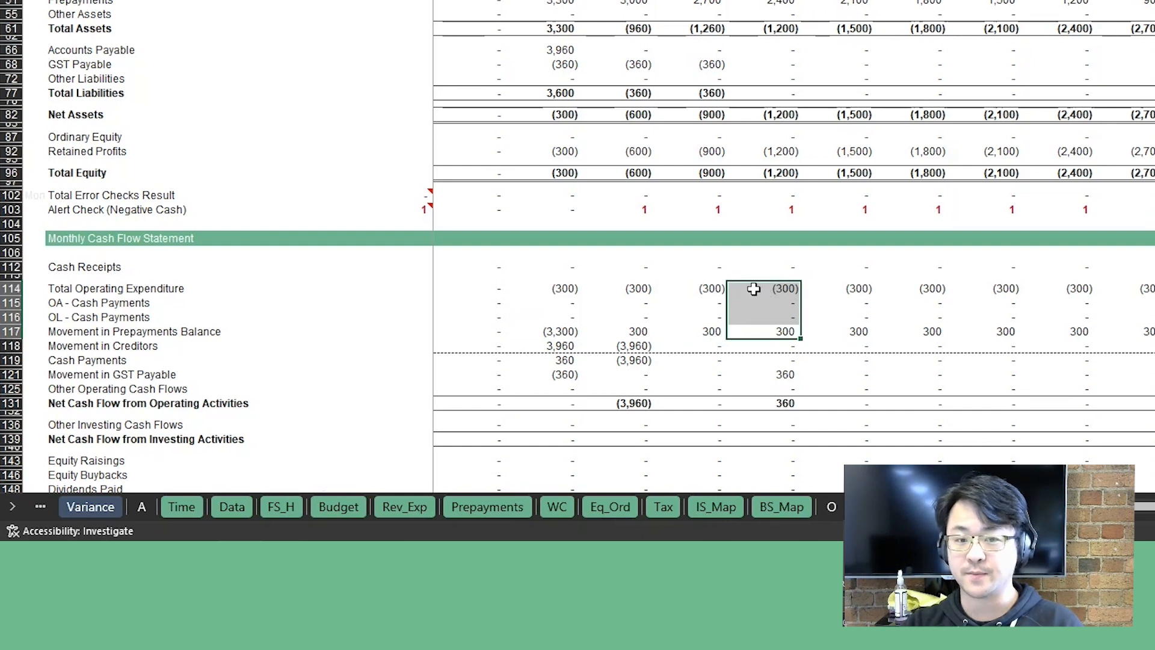
{"action": "left_click", "coordinate": [549, 303]}
{"action": "left_click", "coordinate": [524, 347]}
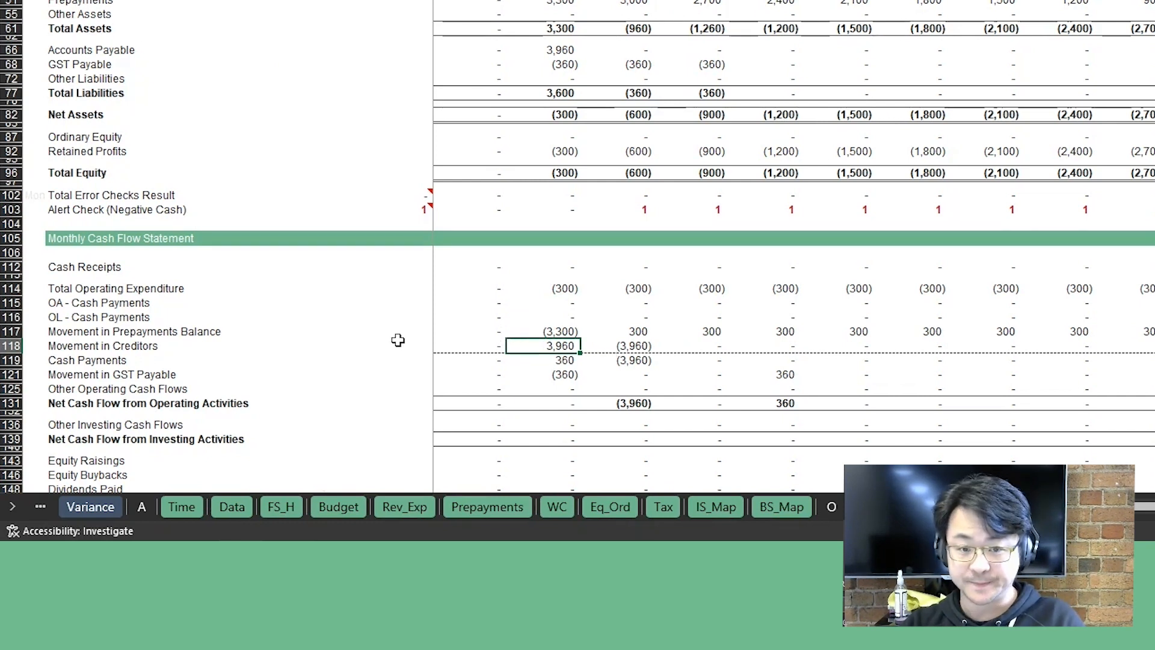
Step: Collapse the Cash Payments breakdown and compare Jul-21 Cash Payments with Movement in GST Payable
{"action": "left_click", "coordinate": [1, 360]}
{"action": "left_click_drag", "start_coordinate": [567, 278], "coordinate": [566, 293]}
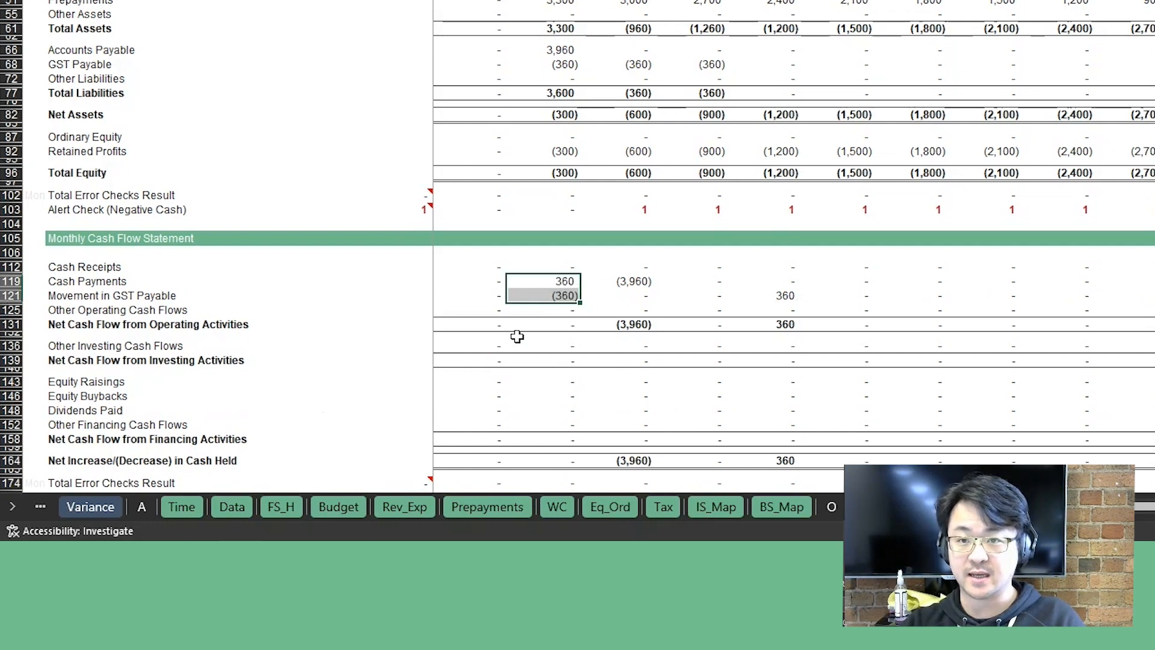
{"action": "left_click", "coordinate": [541, 335]}
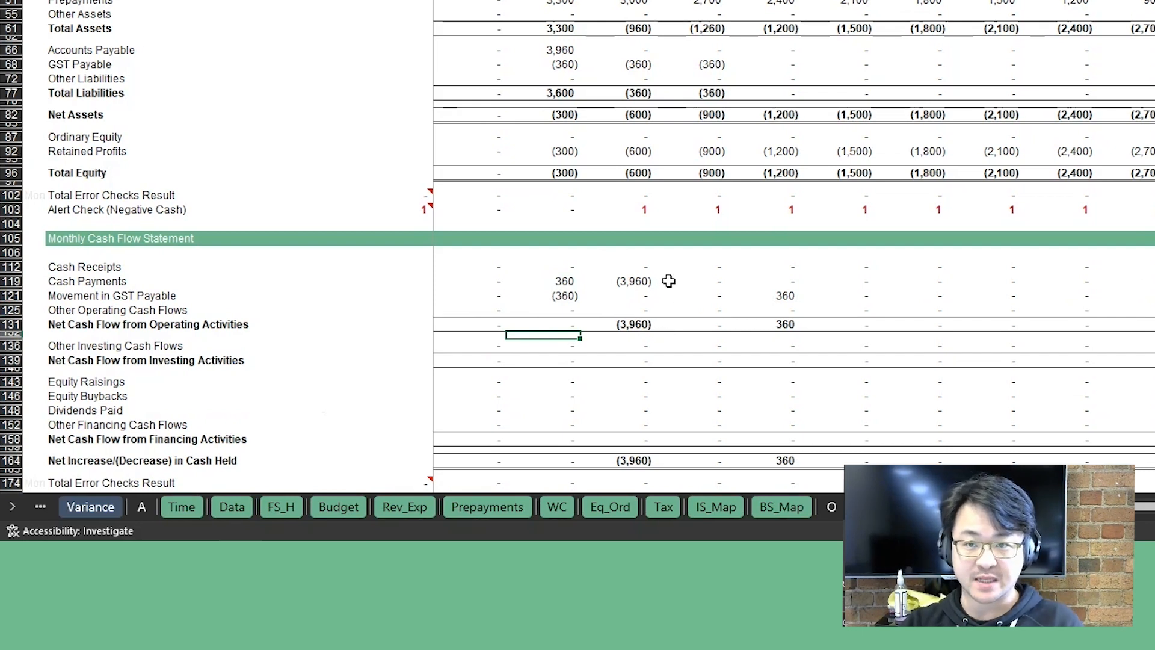
Step: Expand the Cash Payments breakdown and examine the Aug-21 operating expenditure, prepayments movement and creditors movement behind the payment
{"action": "left_click", "coordinate": [630, 278]}
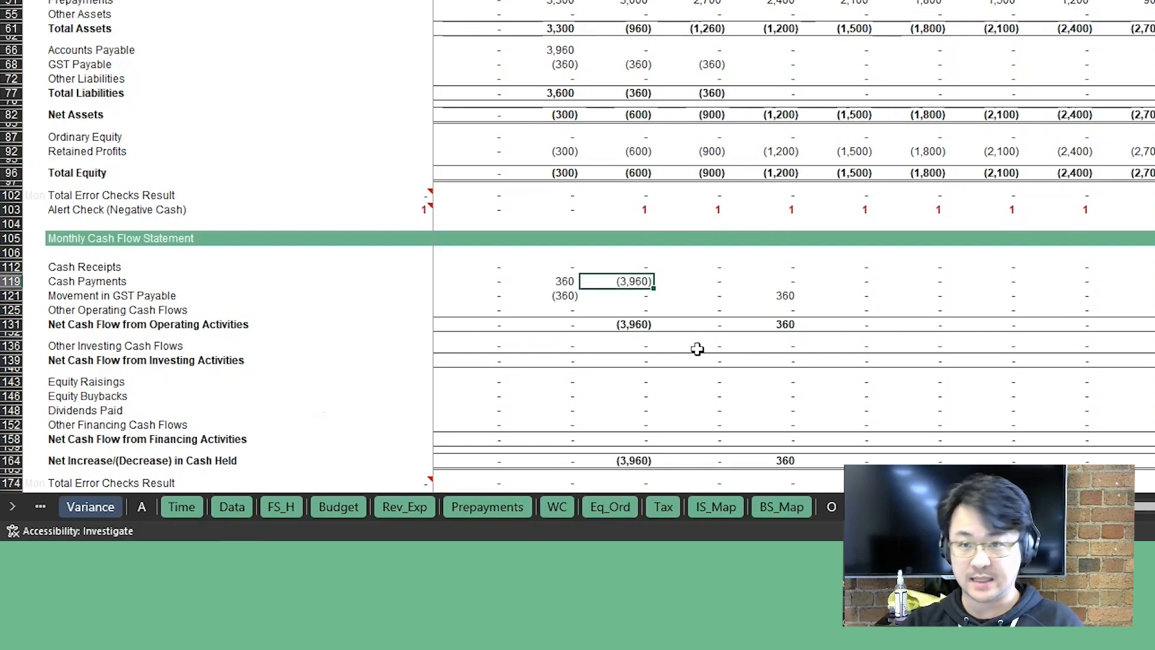
{"action": "left_click", "coordinate": [1, 281]}
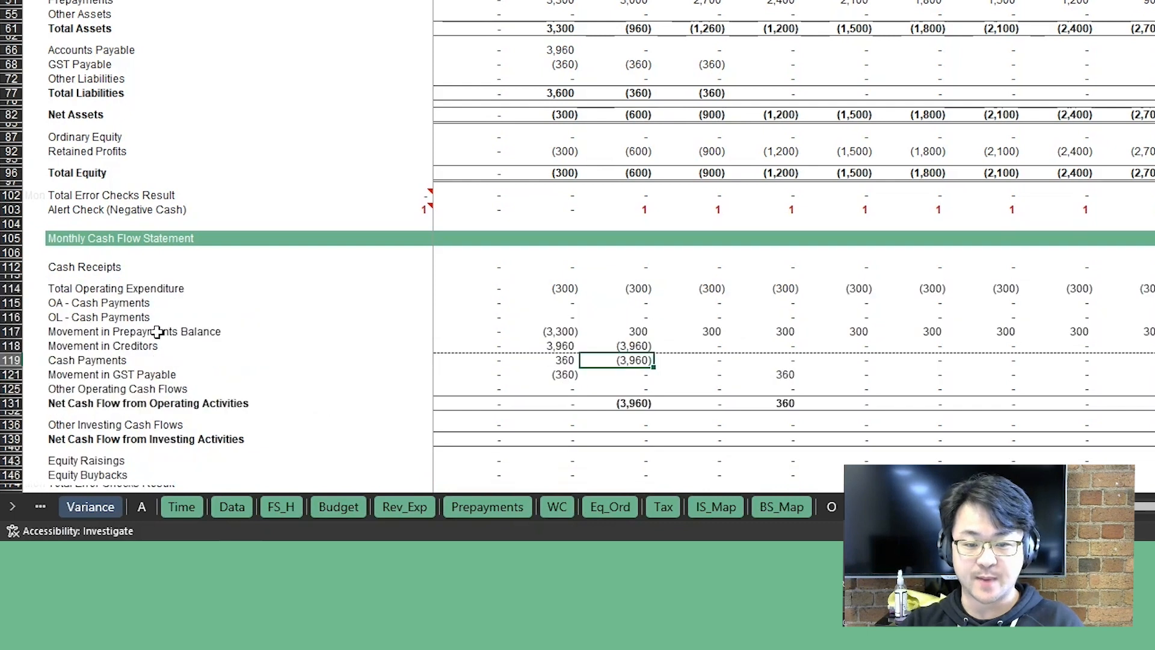
{"action": "left_click", "coordinate": [641, 291]}
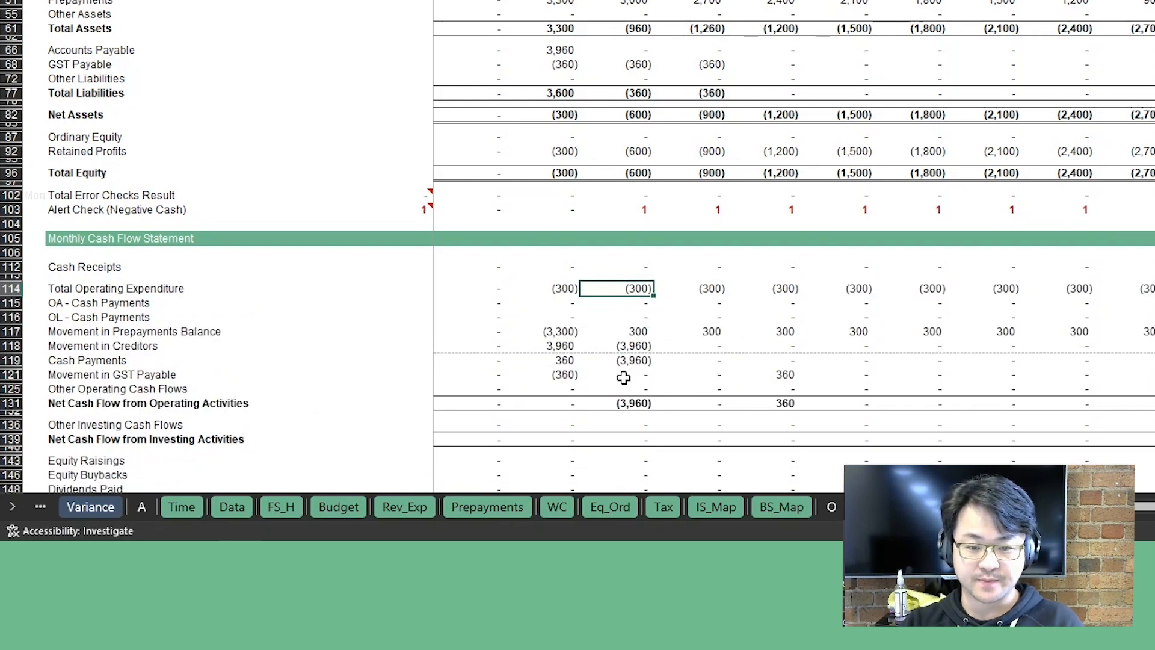
{"action": "left_click", "coordinate": [628, 330], "text": "shift"}
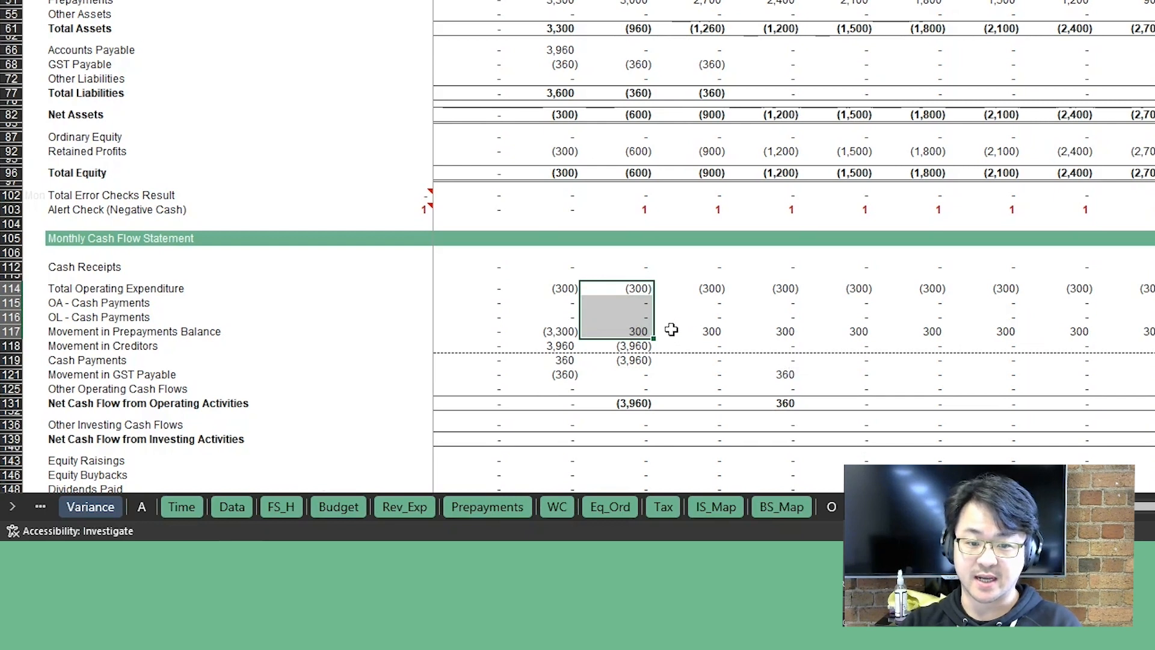
{"action": "left_click", "coordinate": [629, 330]}
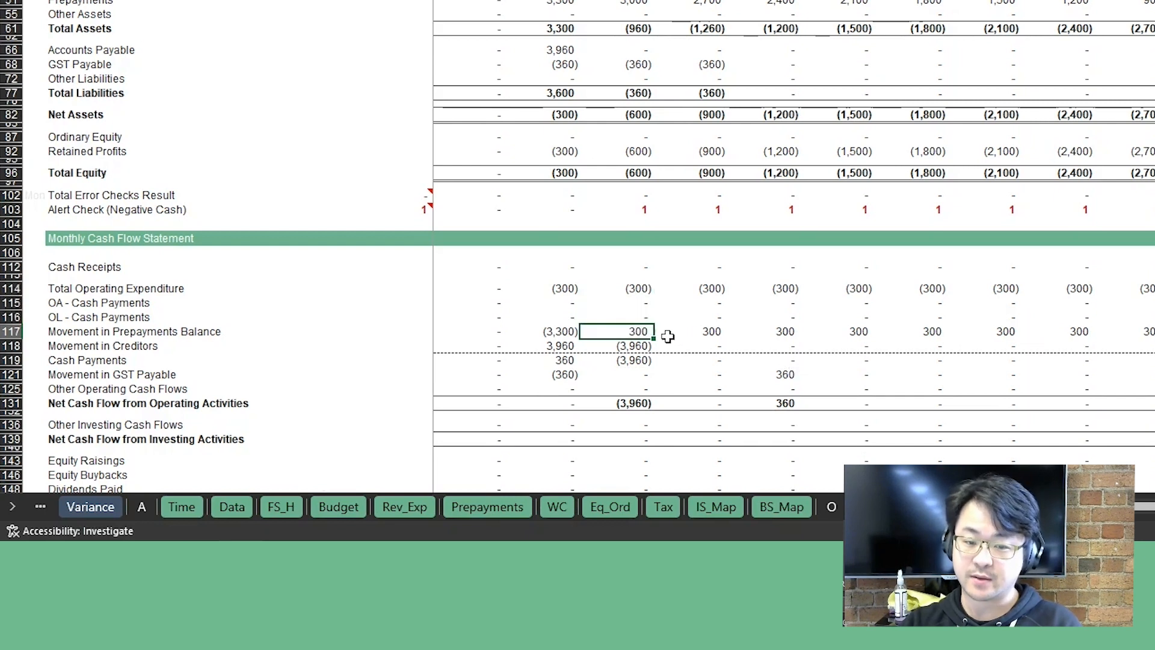
{"action": "left_click", "coordinate": [637, 288], "text": "ctrl"}
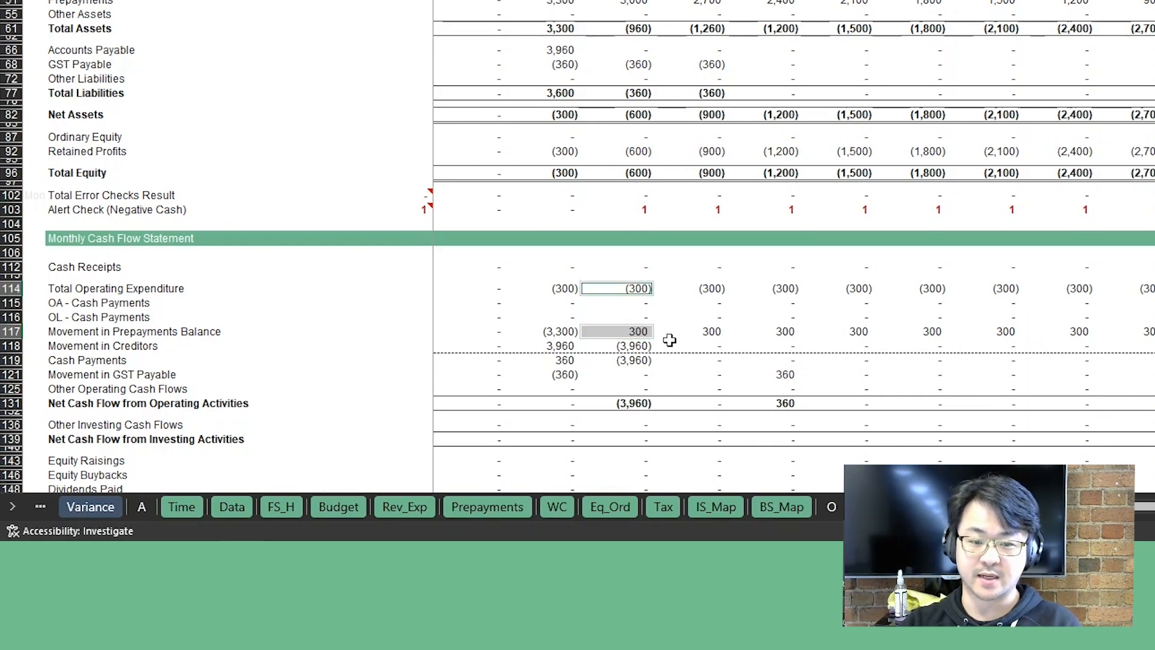
{"action": "left_click", "coordinate": [632, 339]}
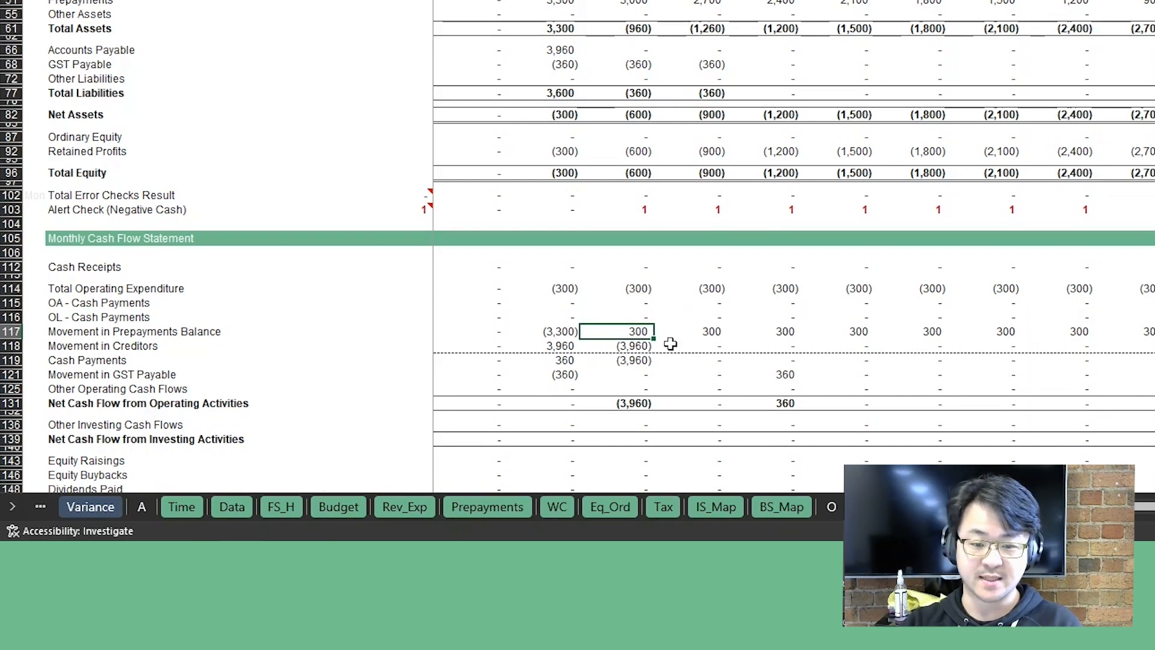
{"action": "left_click", "coordinate": [634, 344]}
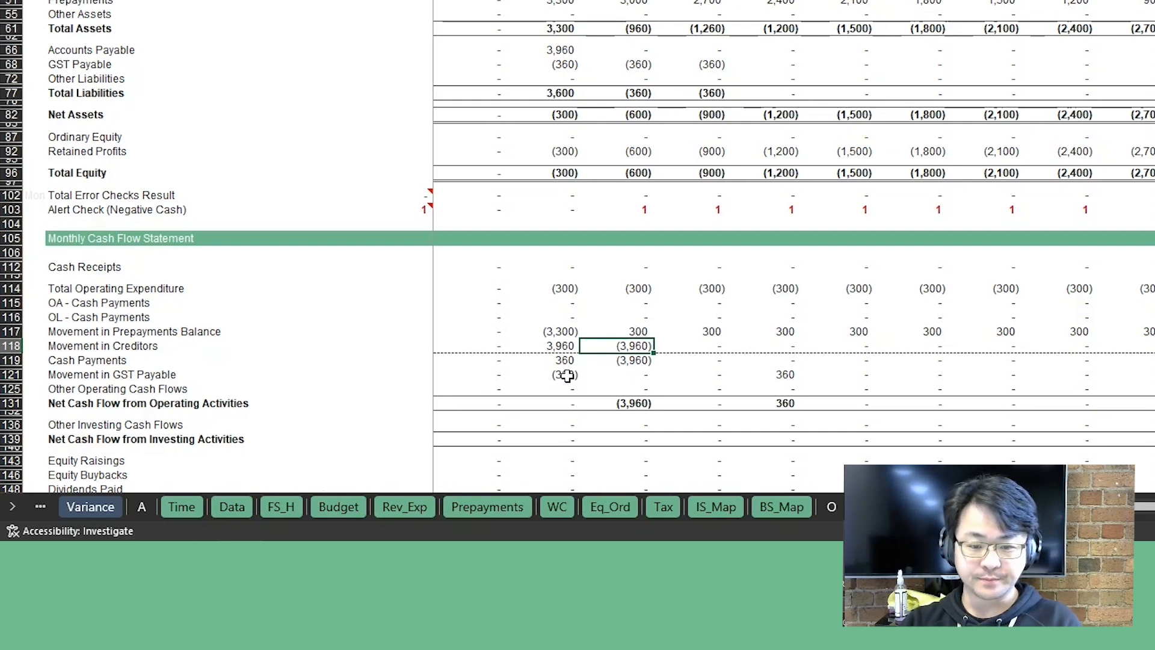
Step: Check the Jul-21 to Sep-21 GST Payable and Jul-21 to Oct-21 Cash balances against the Oct-21 Movement in GST Payable
{"action": "left_click_drag", "start_coordinate": [553, 64], "coordinate": [691, 66]}
{"action": "left_click", "coordinate": [776, 376]}
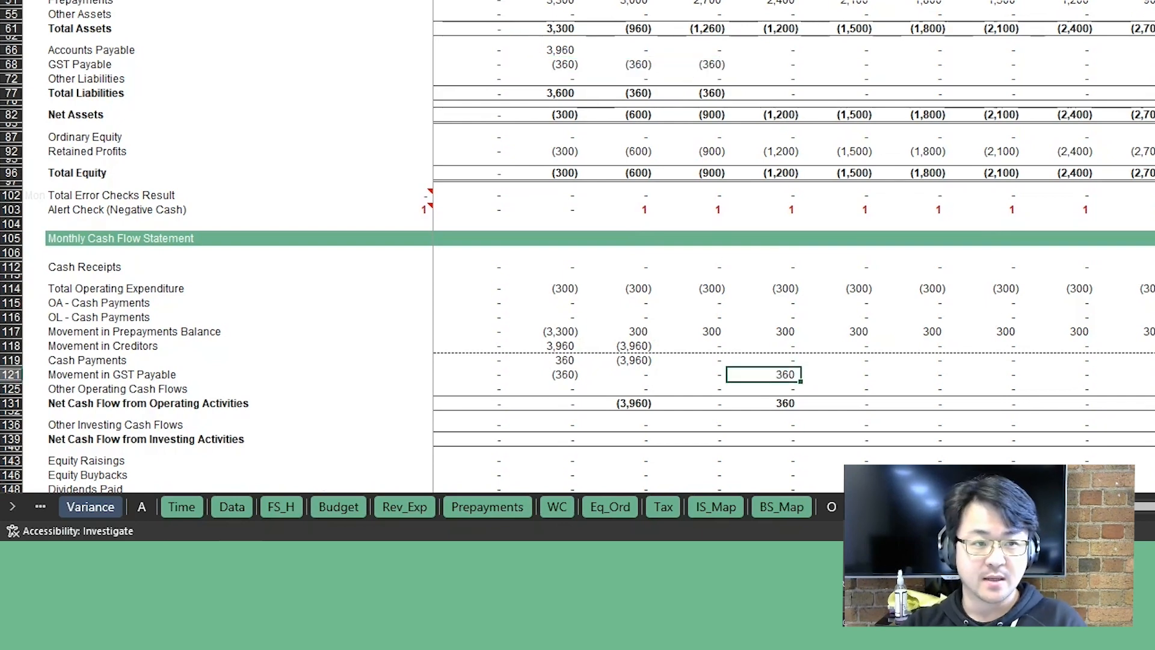
{"action": "scroll", "coordinate": [578, 241], "scroll_direction": "up", "scroll_amount": 6}
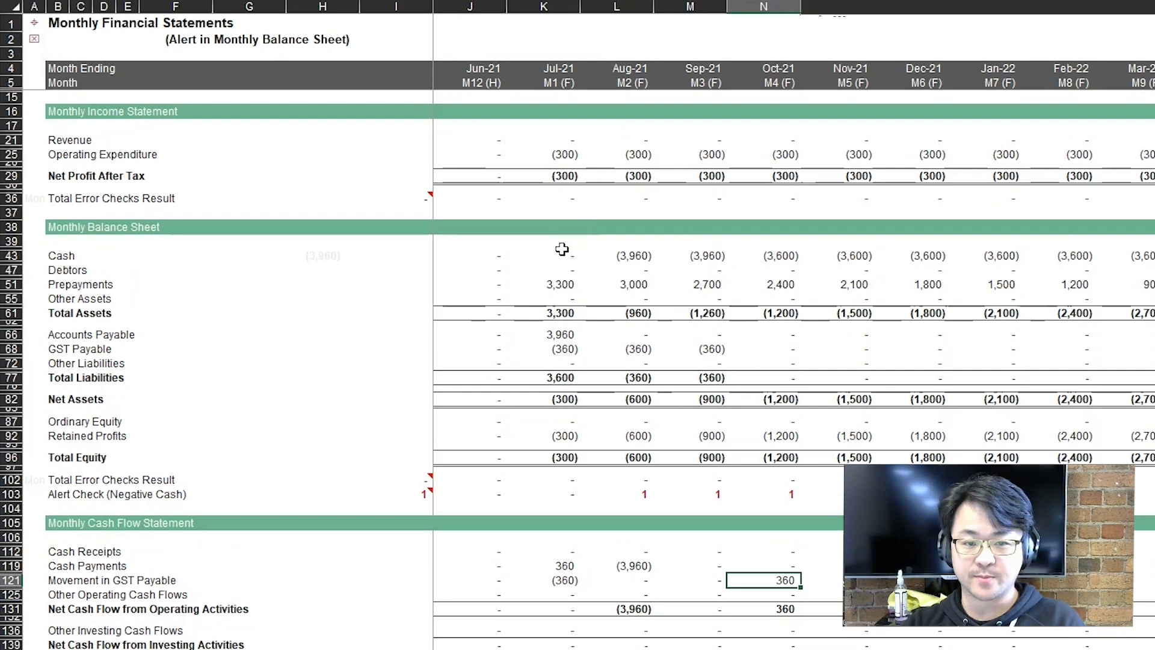
{"action": "left_click", "coordinate": [570, 261]}
{"action": "left_click", "coordinate": [634, 257]}
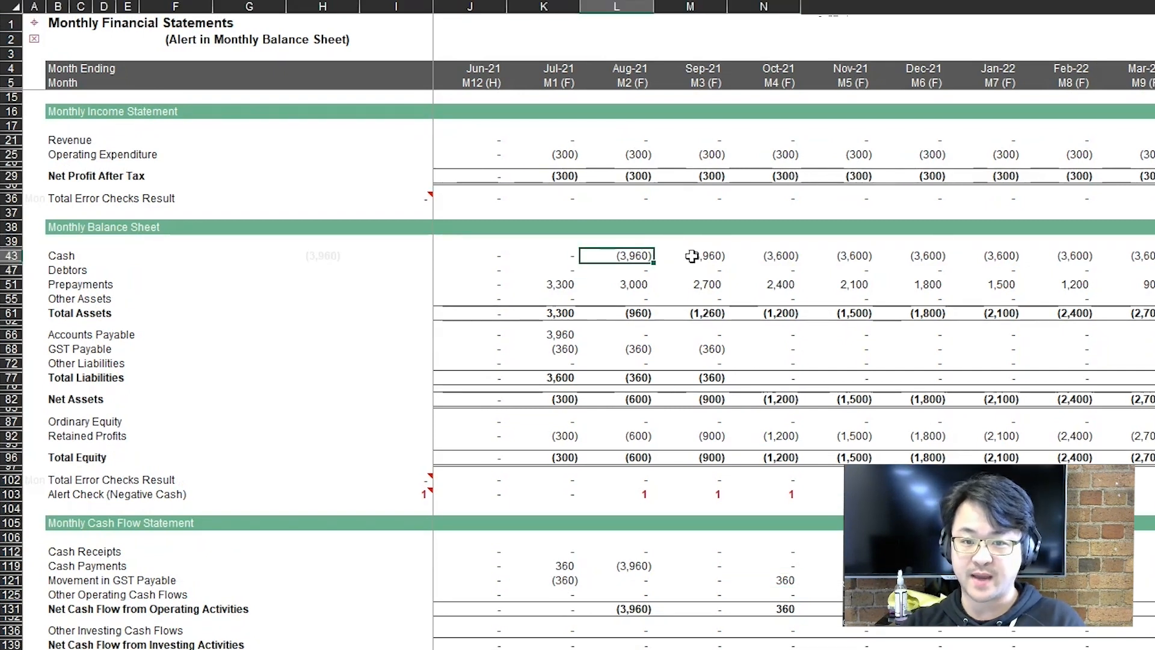
{"action": "left_click", "coordinate": [683, 256]}
{"action": "left_click", "coordinate": [786, 256]}
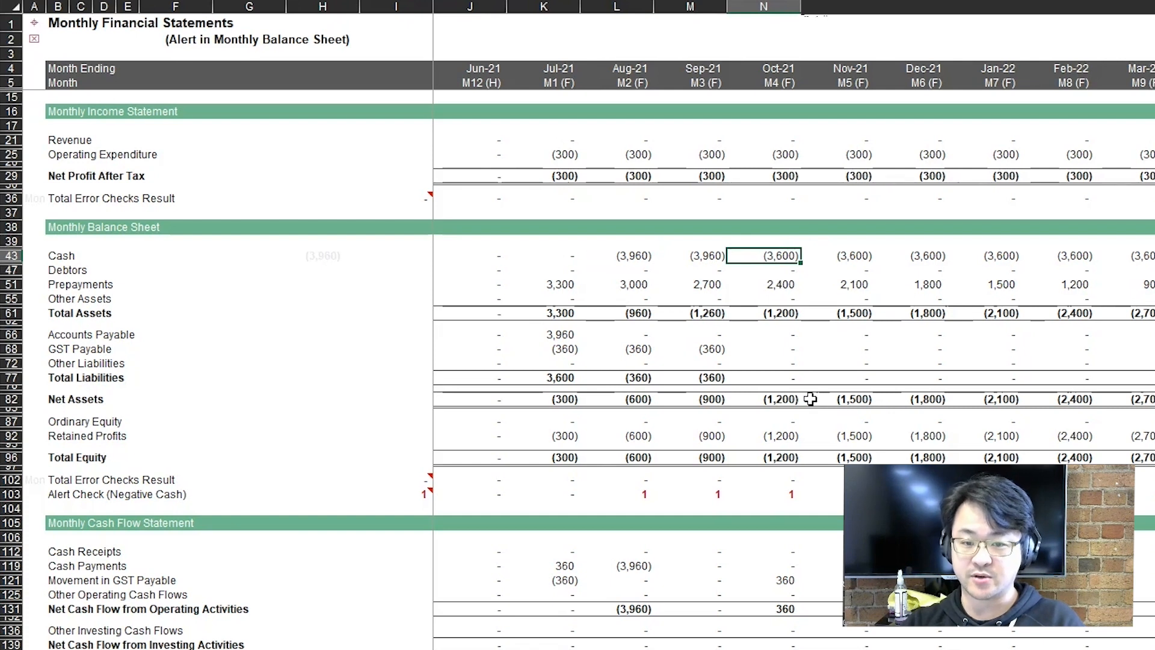
{"action": "left_click", "coordinate": [786, 578]}
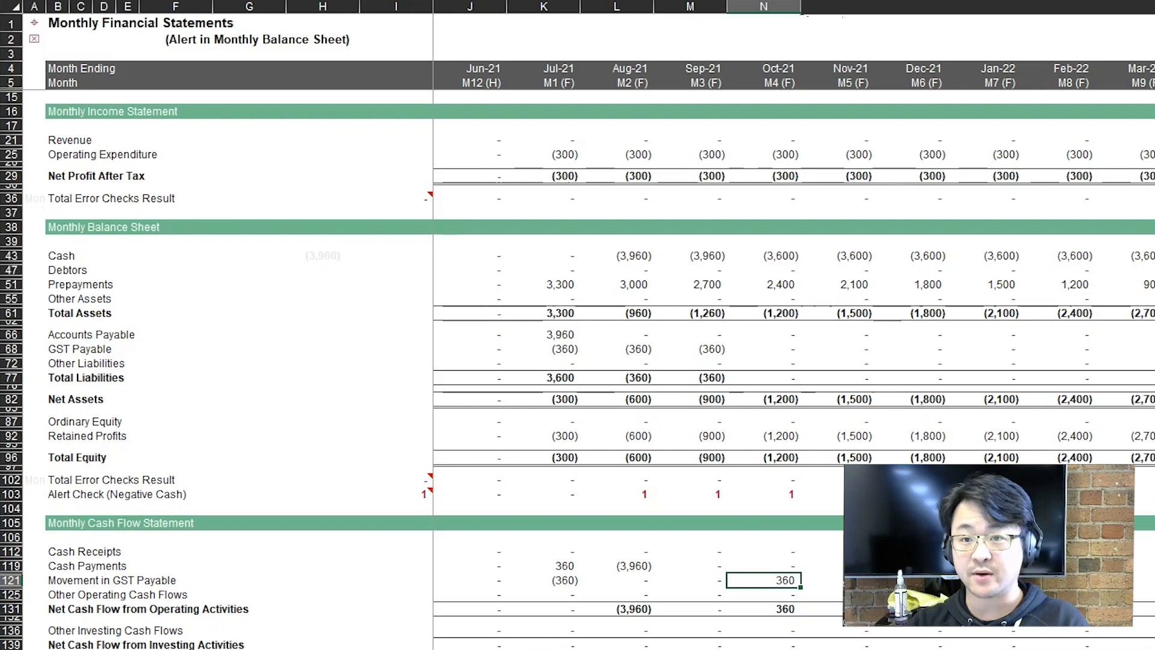
Step: On the Prepayments sheet, review the Insurance invoice for Jul-21 and the monthly Expenses Recognised Category 1 amounts
{"action": "left_click", "coordinate": [501, 648]}
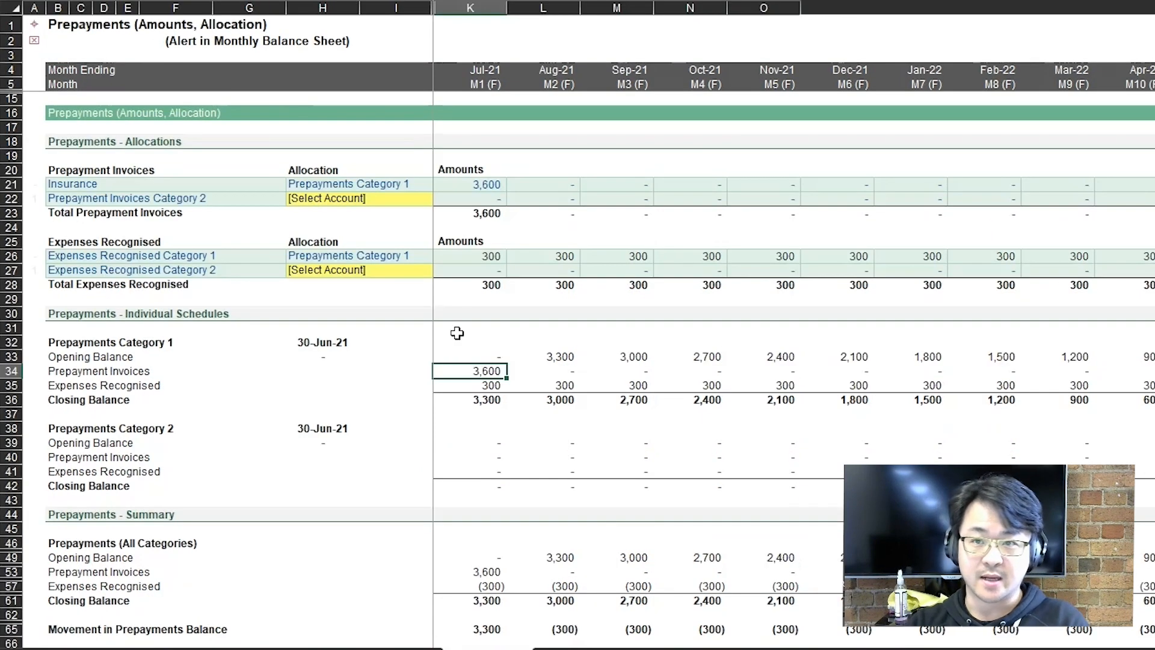
{"action": "left_click", "coordinate": [140, 187]}
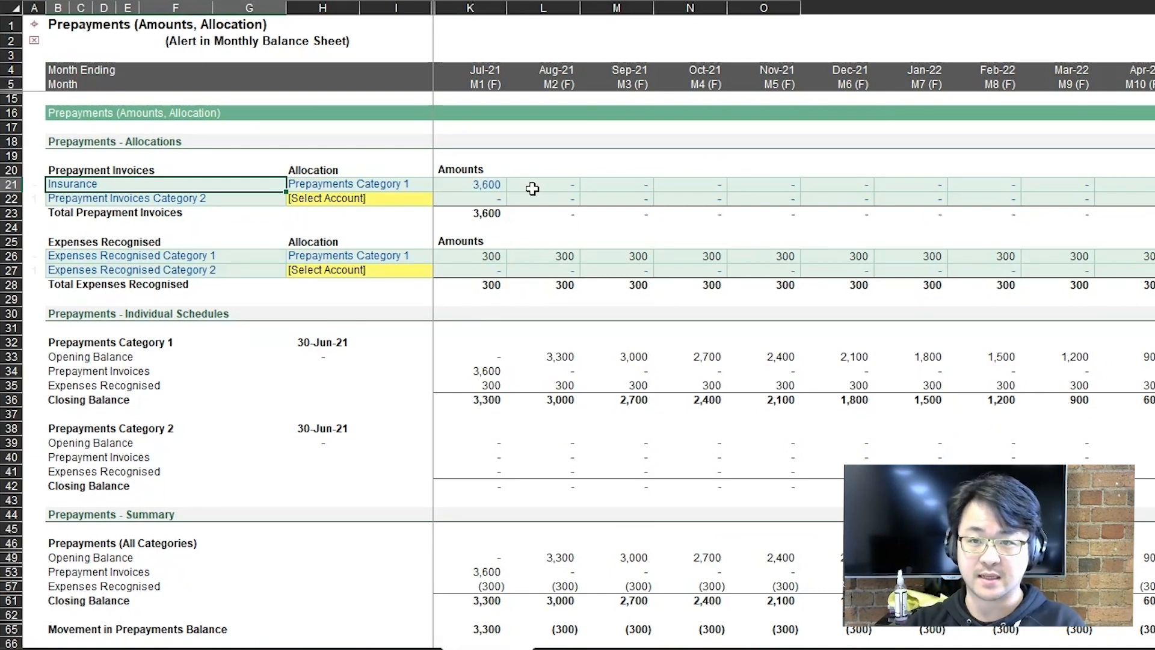
{"action": "left_click", "coordinate": [507, 189]}
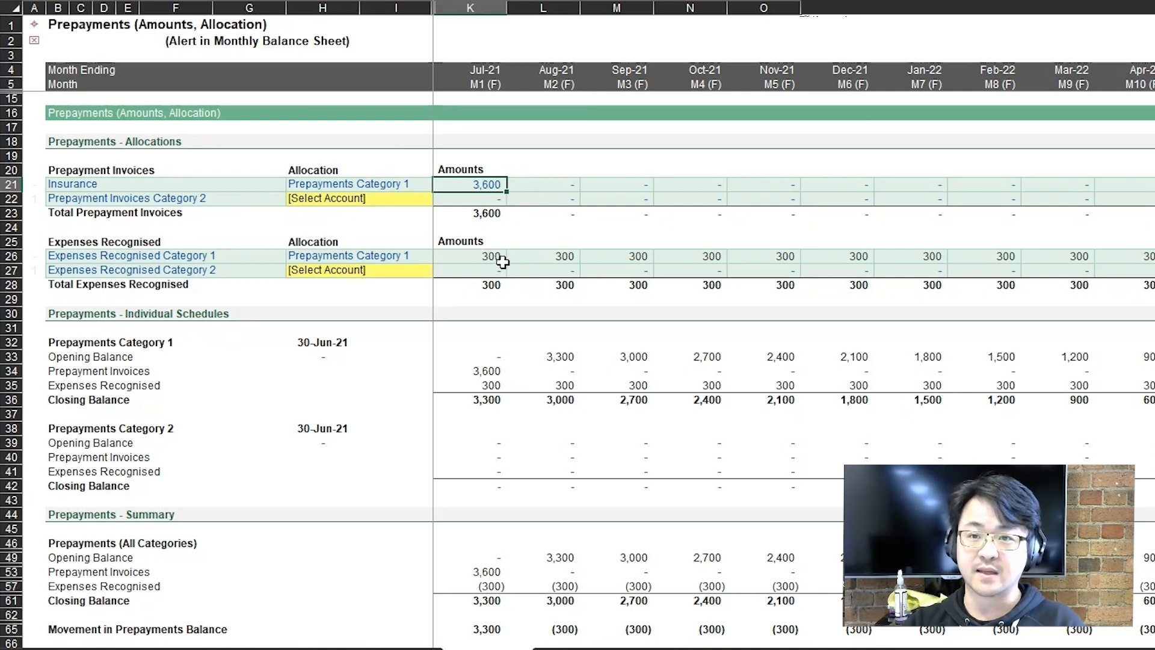
{"action": "left_click_drag", "start_coordinate": [495, 255], "coordinate": [1154, 256]}
{"action": "left_click_drag", "start_coordinate": [794, 270], "coordinate": [794, 284]}
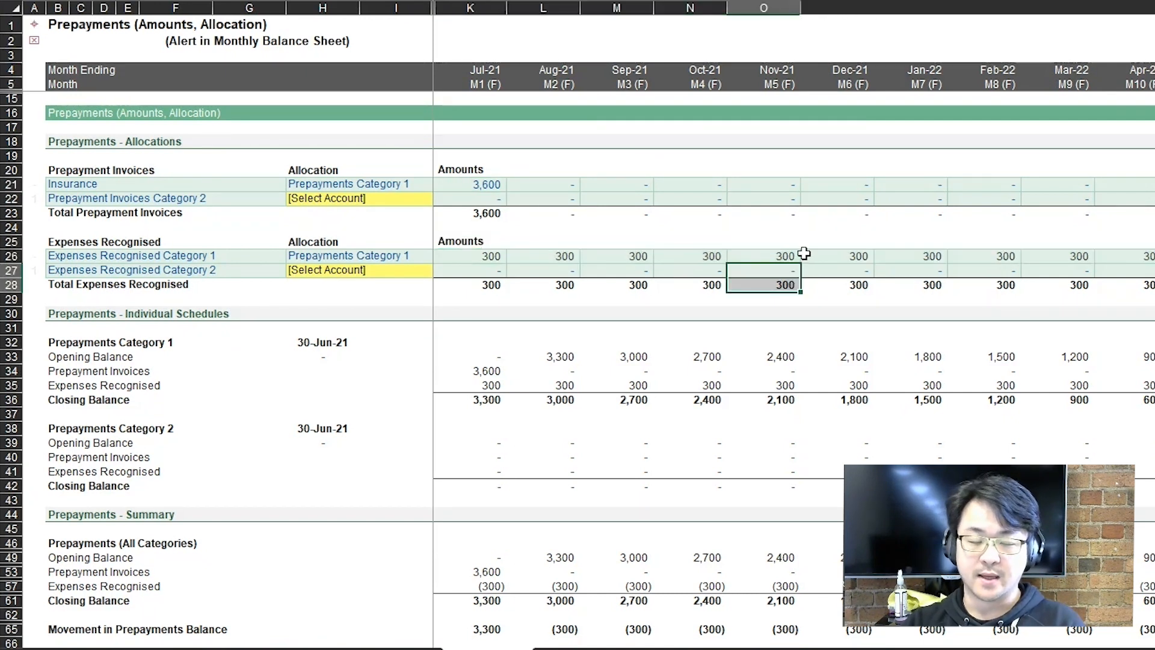